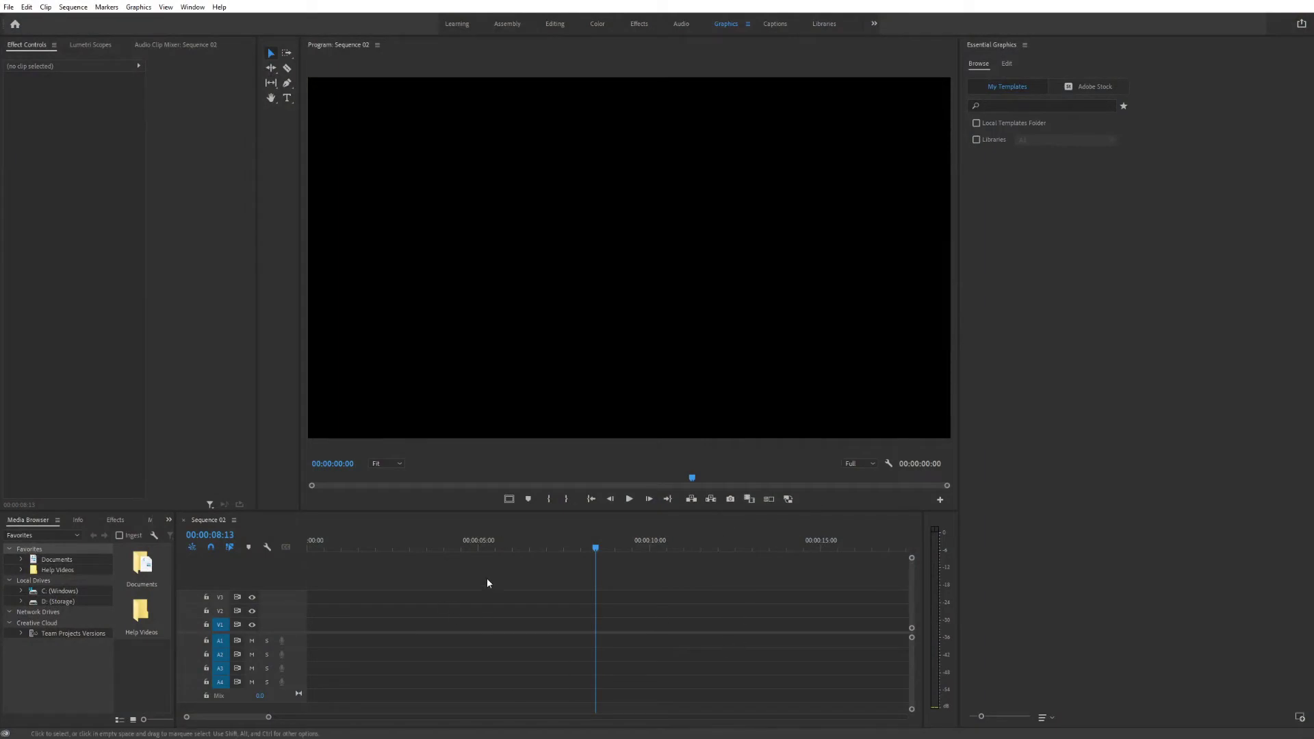
{"action": "left_click", "coordinate": [366, 624]}
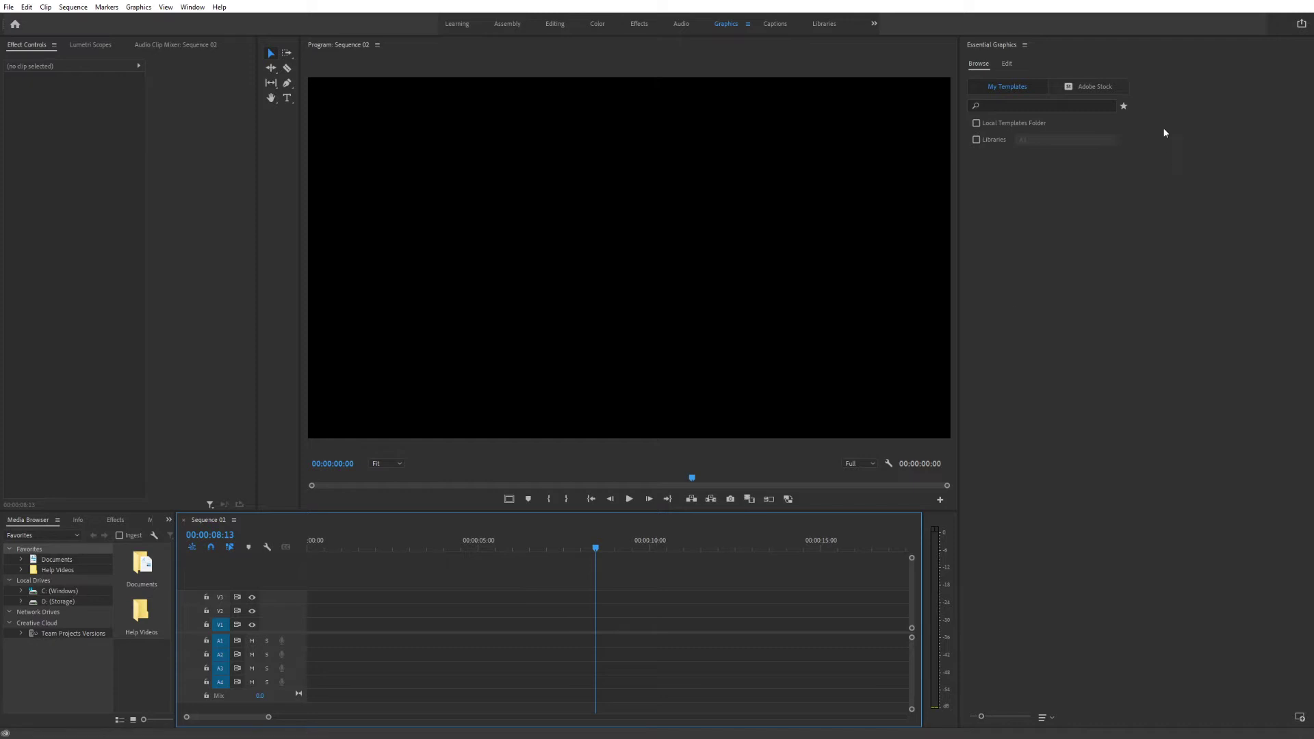
{"action": "left_click", "coordinate": [1063, 168]}
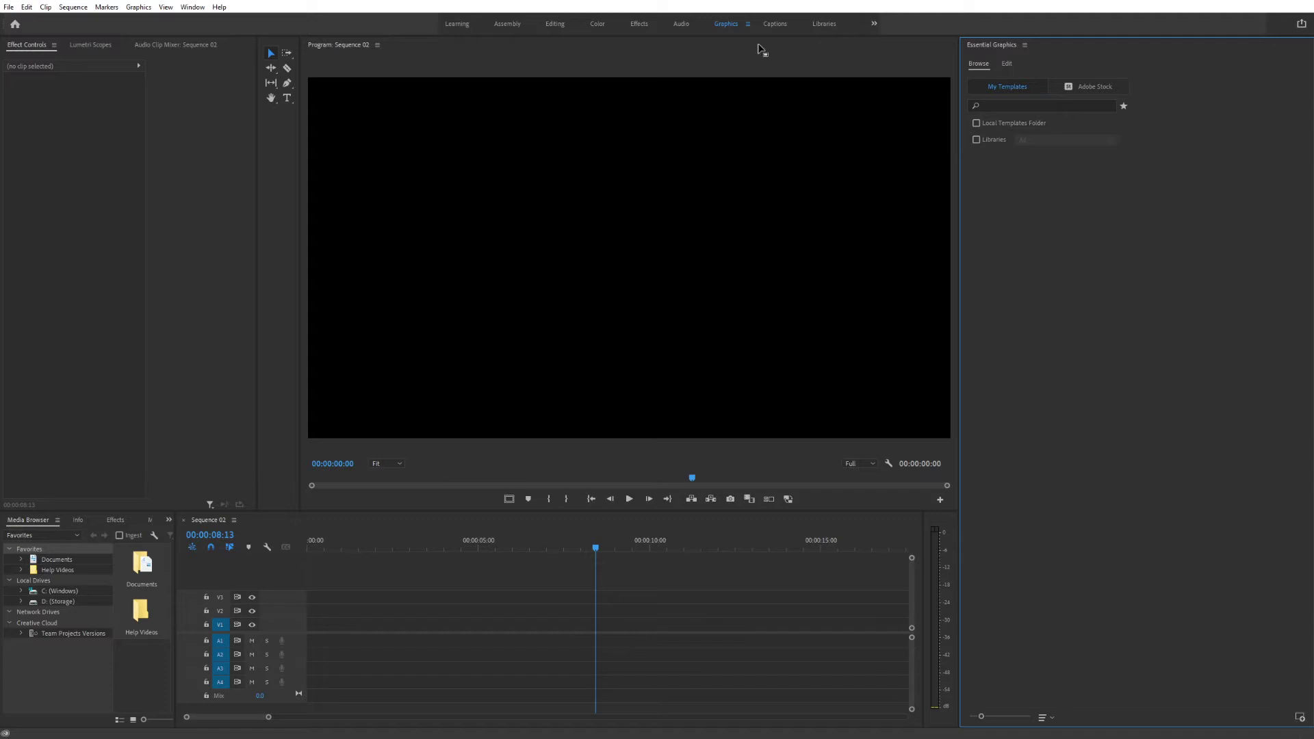
{"action": "left_click", "coordinate": [137, 9]}
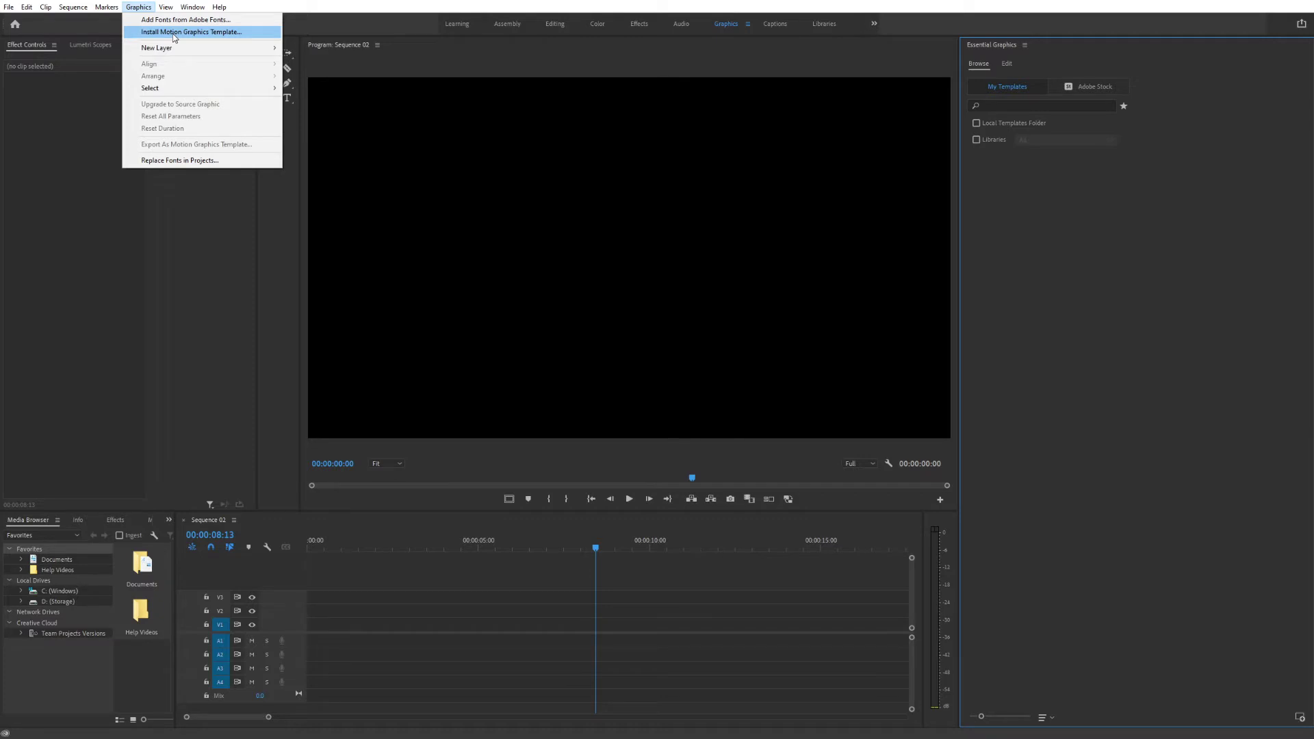
{"action": "key", "text": "Escape"}
{"action": "key", "text": "alt+h"}
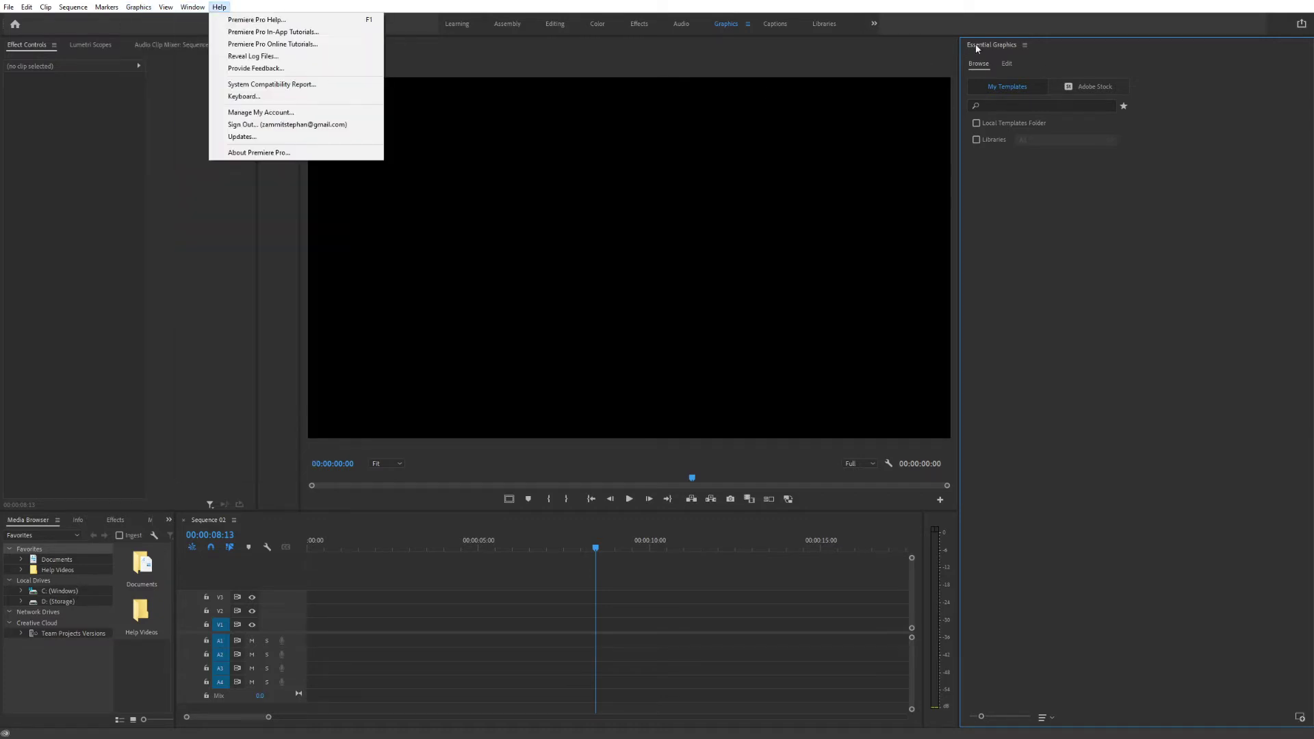
{"action": "key", "text": "Escape"}
{"action": "left_click", "coordinate": [192, 8]}
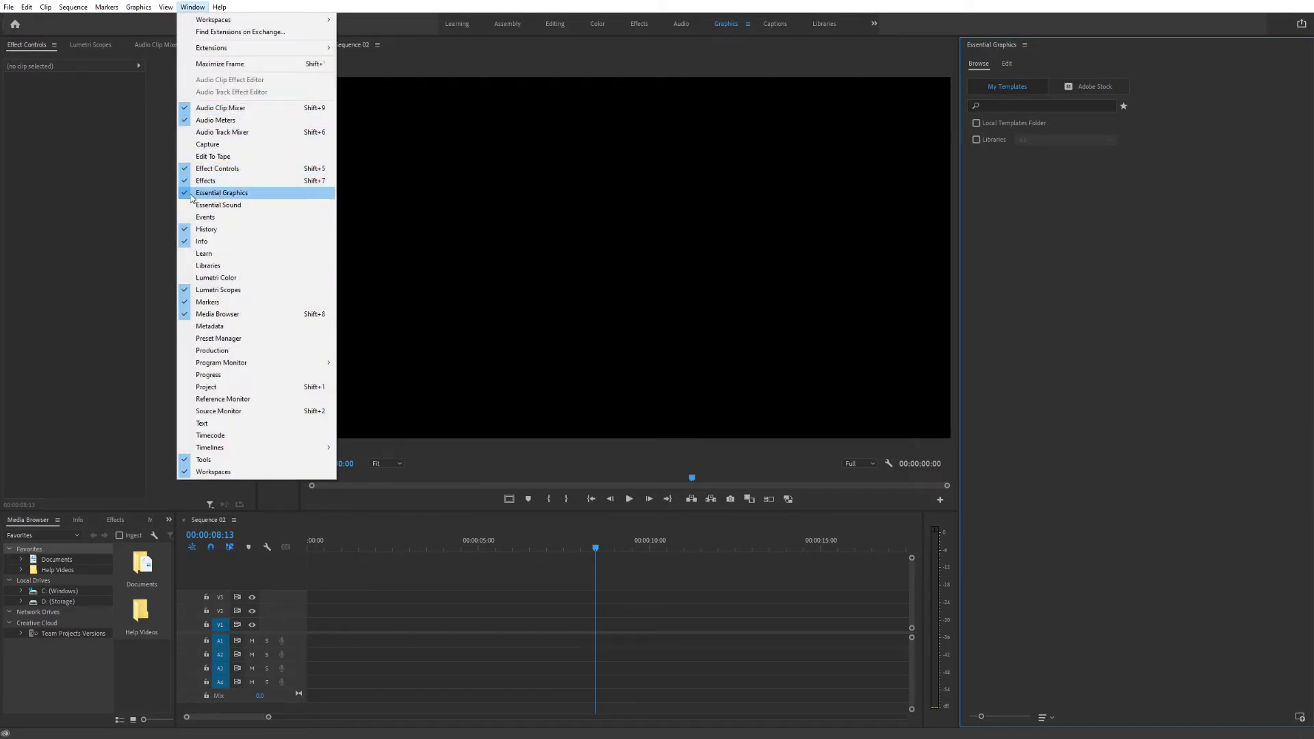
{"action": "key", "text": "Escape"}
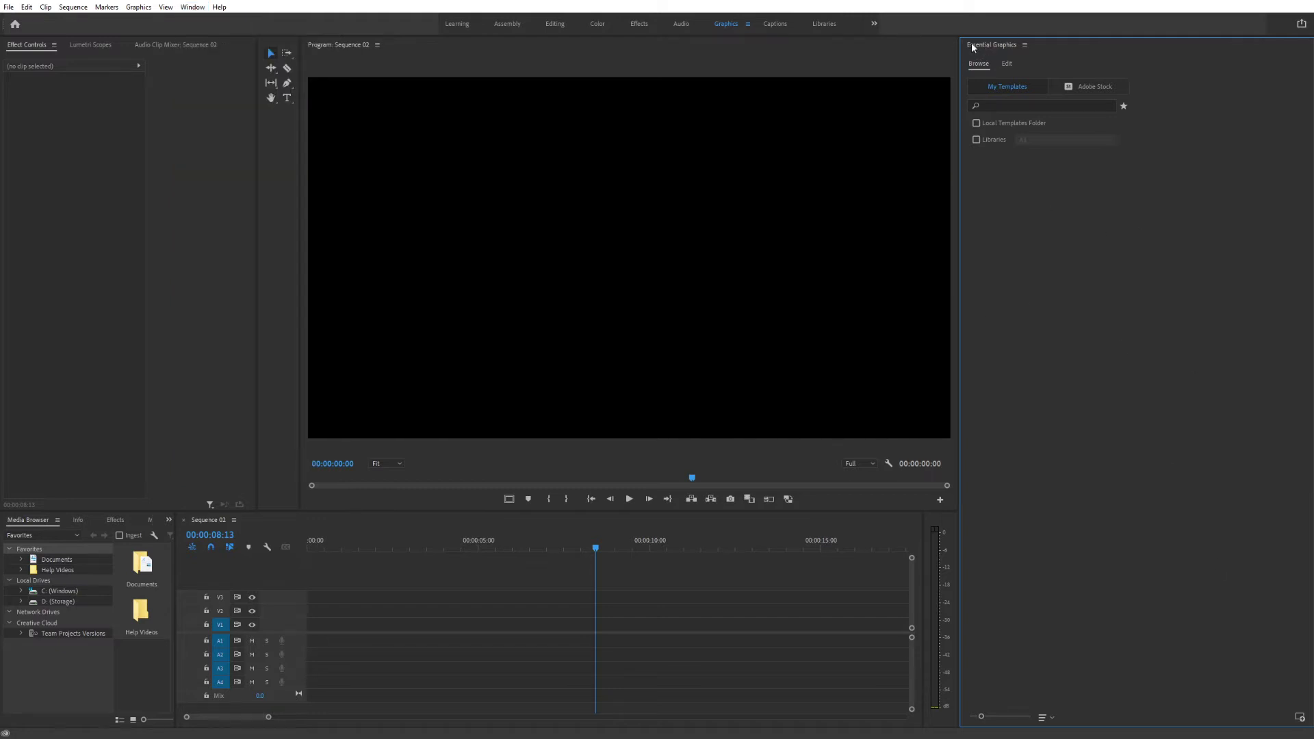
Install the motion graphics template "Mosaic Stomp Multi Photo Logo.mogrt".
{"action": "left_click", "coordinate": [1300, 718]}
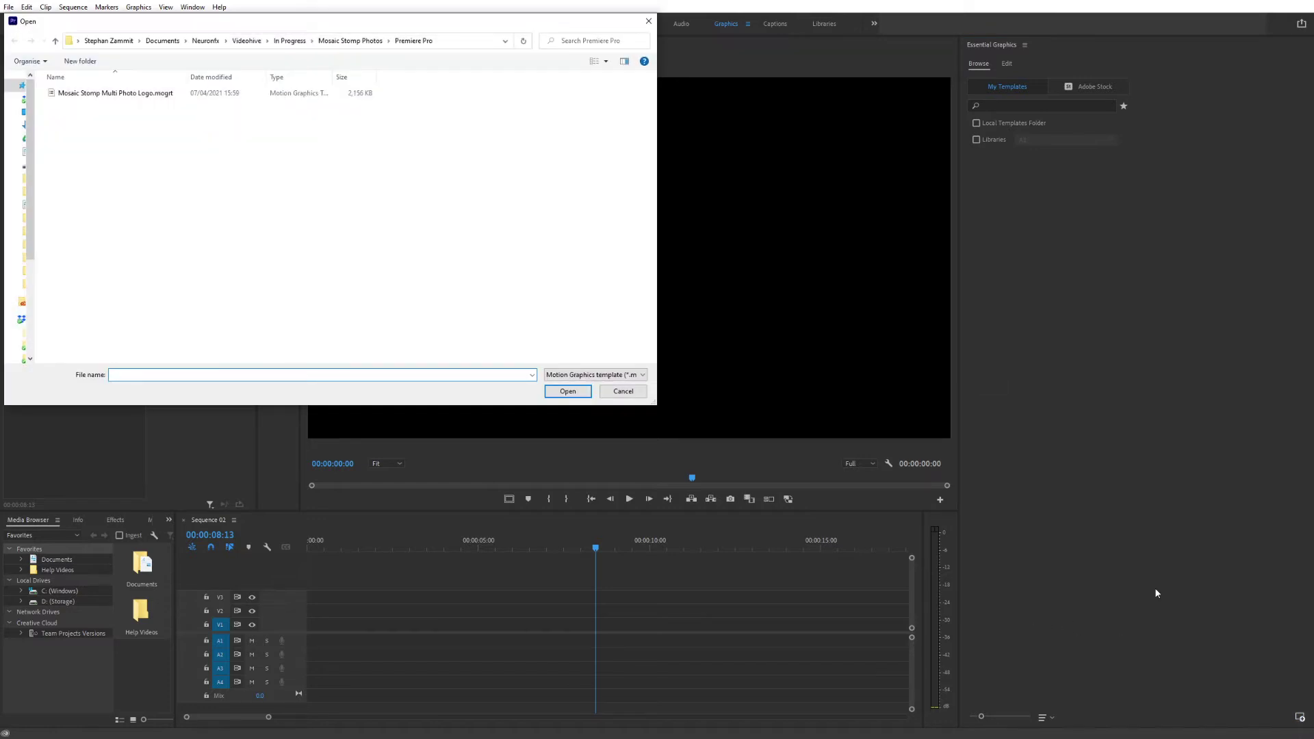
{"action": "left_click", "coordinate": [101, 97]}
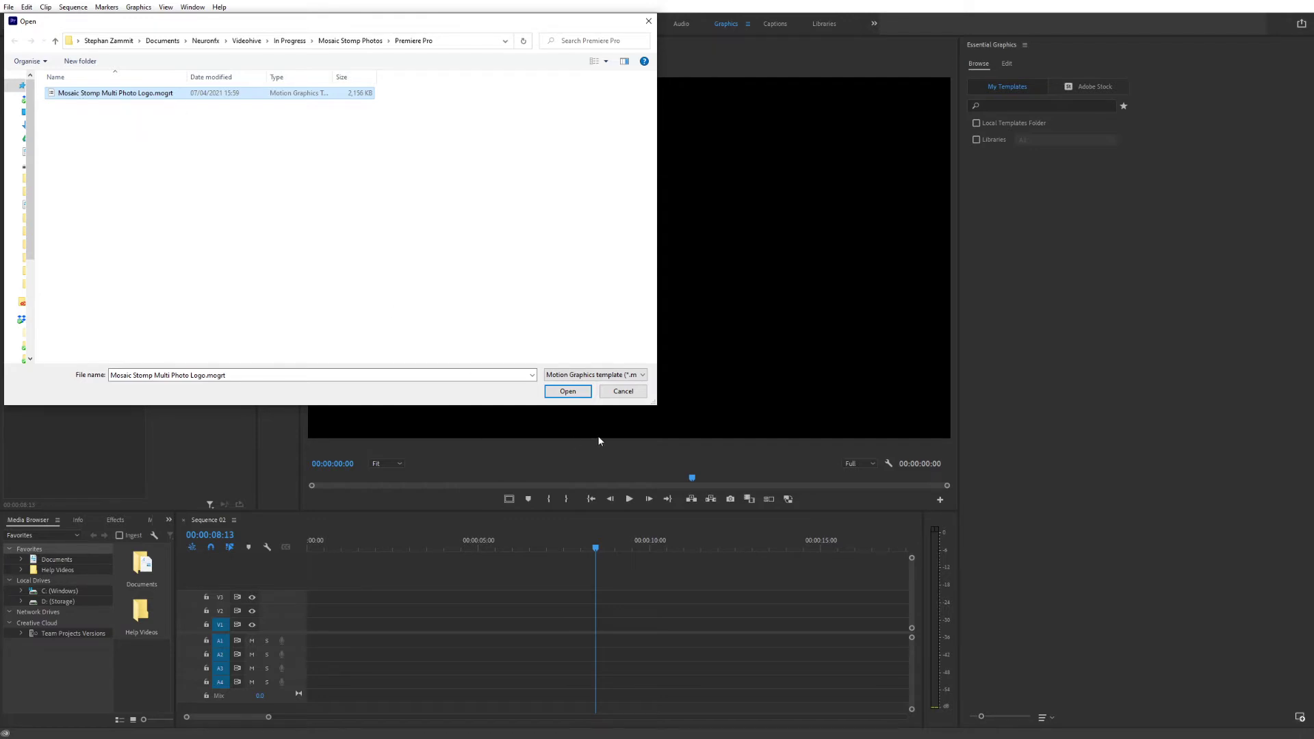
{"action": "left_click", "coordinate": [568, 391]}
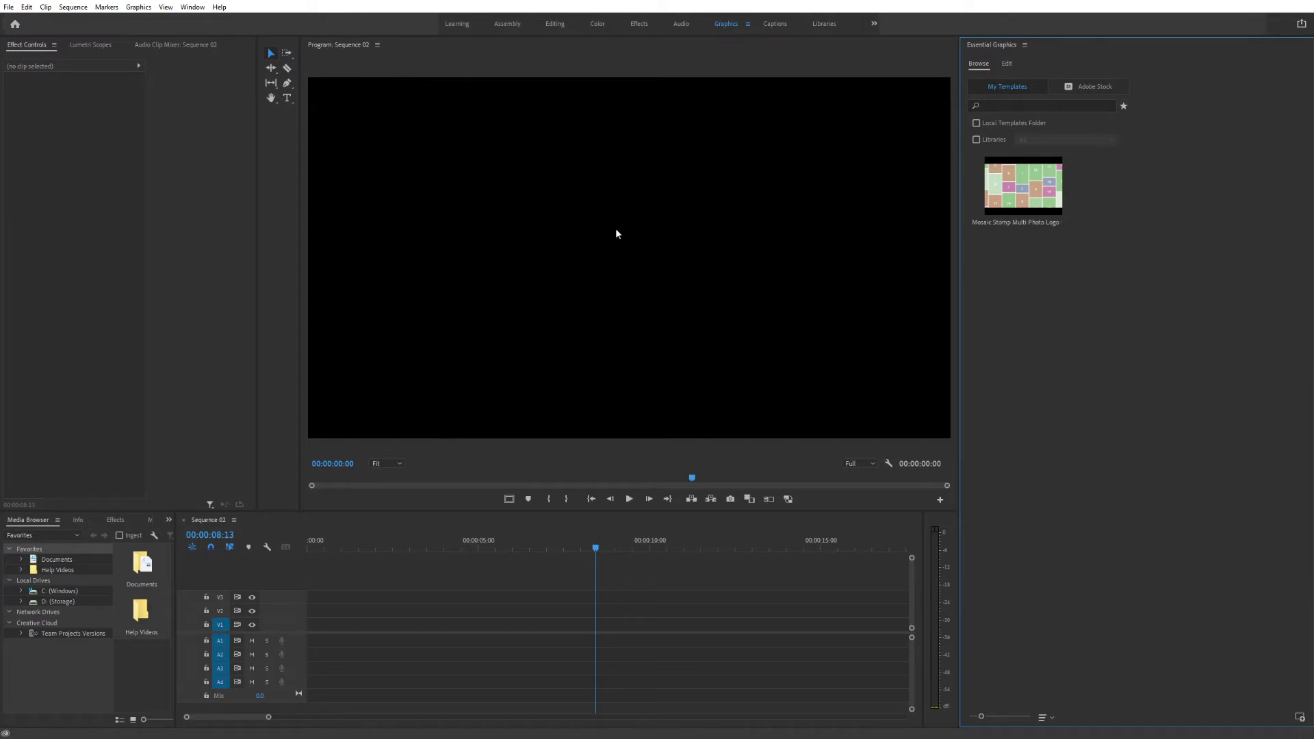
Create a new sequence named Sequence 03 with the ARRI 1080p 23.976 preset.
{"action": "left_click", "coordinate": [60, 8]}
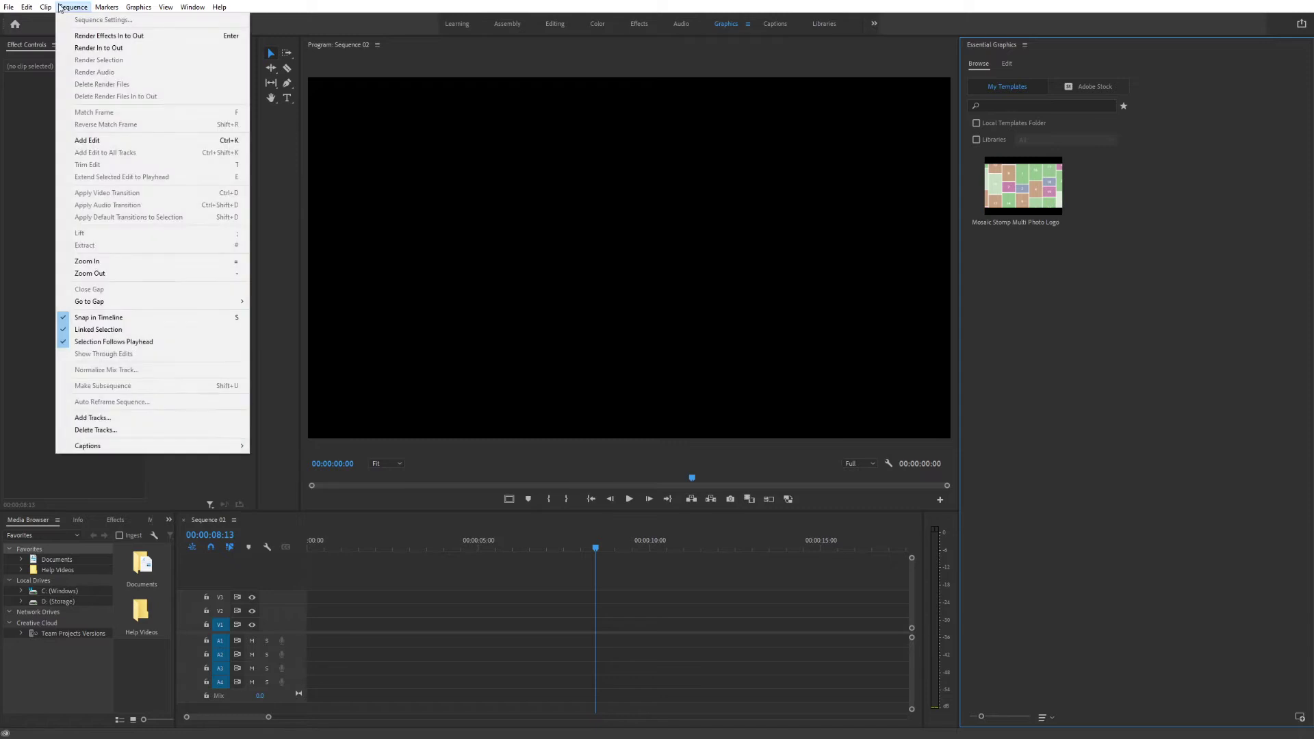
{"action": "left_click", "coordinate": [8, 7]}
{"action": "left_click", "coordinate": [27, 7]}
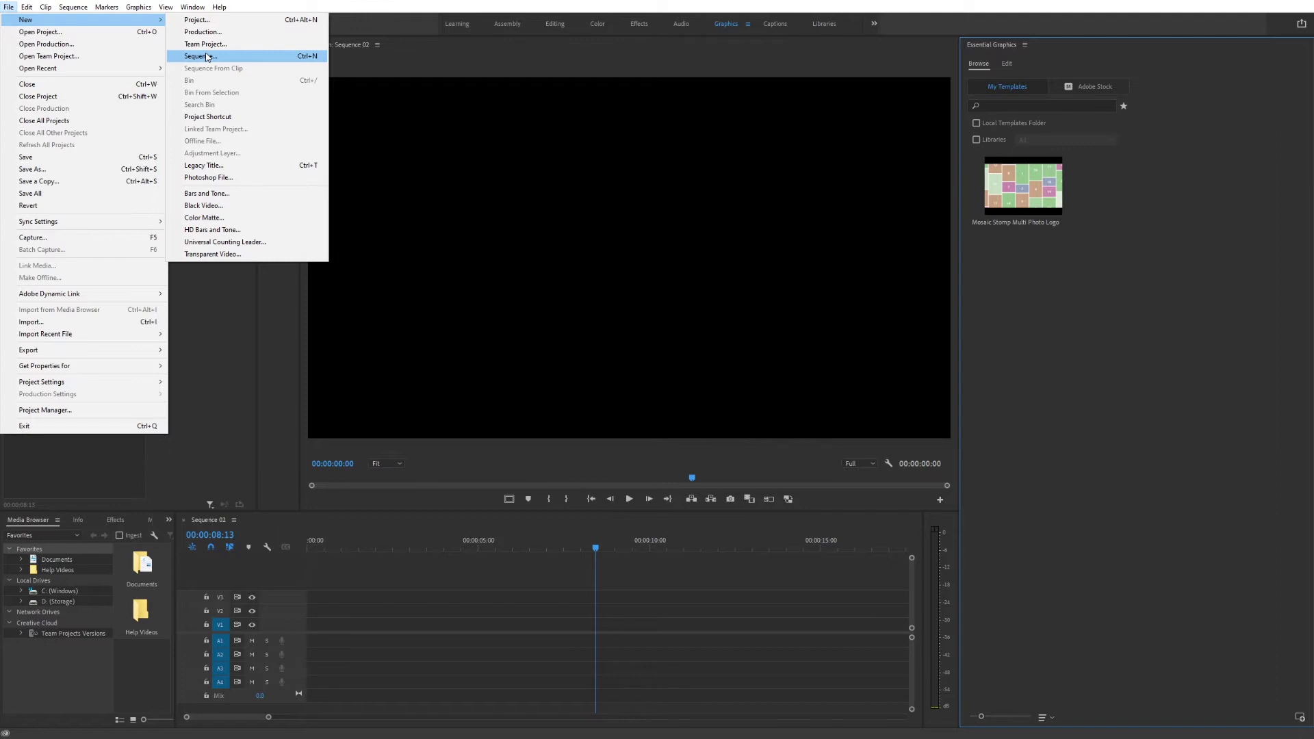
{"action": "left_click", "coordinate": [206, 56]}
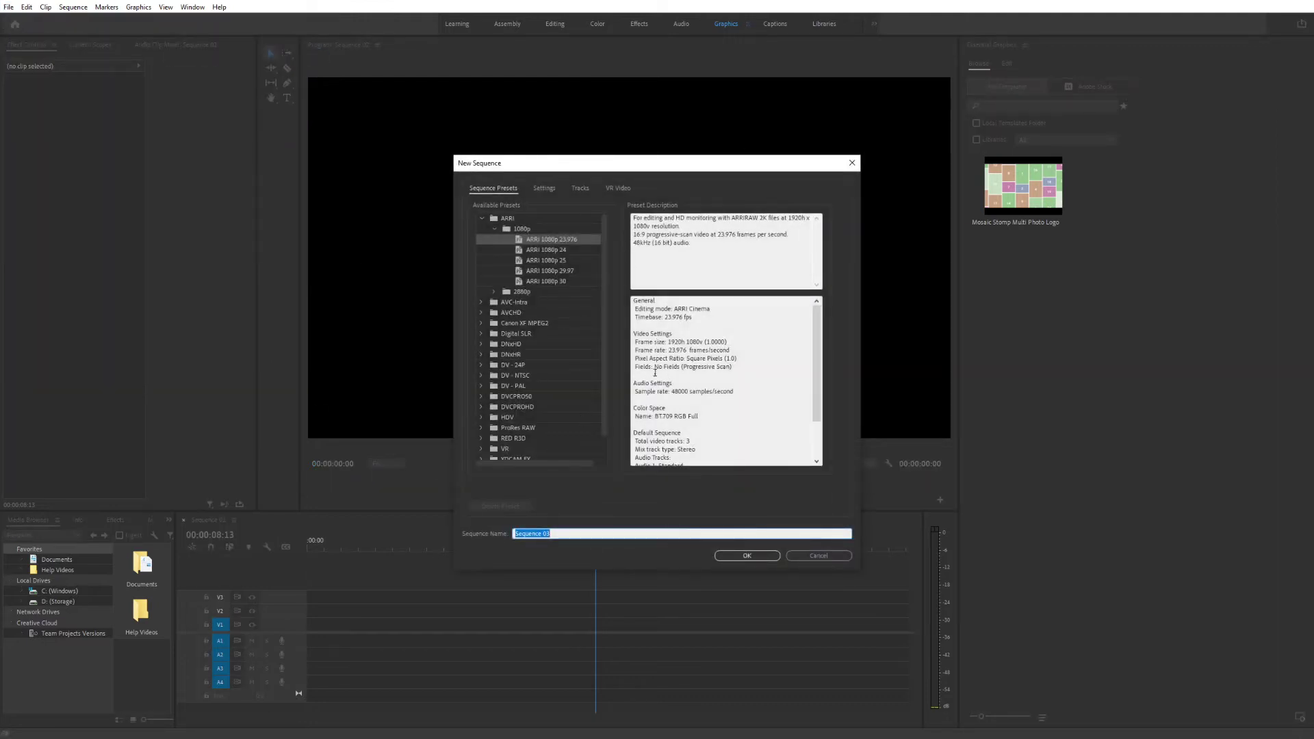
{"action": "left_click", "coordinate": [745, 556]}
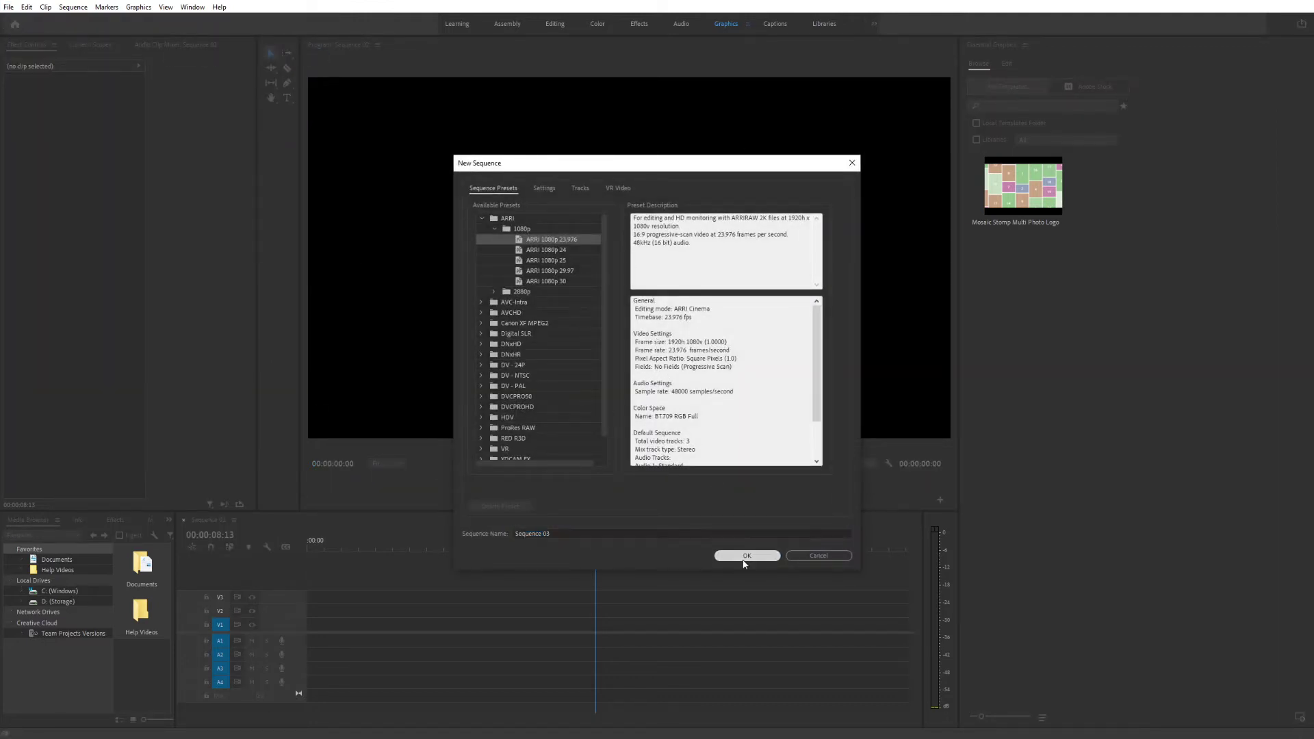
Place the Mosaic Stomp Multi Photo Logo template at the start of video track V1, changing the sequence settings to match the clip.
{"action": "left_click", "coordinate": [1022, 186]}
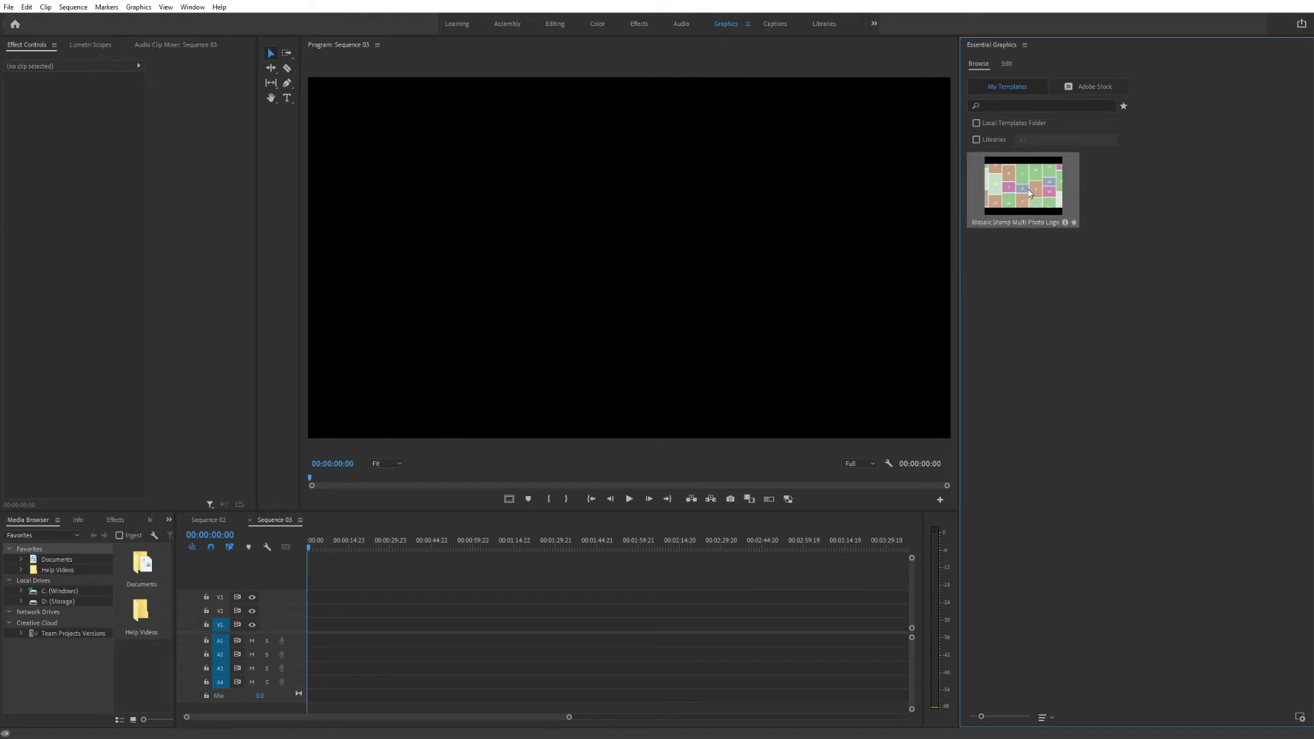
{"action": "left_click_drag", "start_coordinate": [1003, 260], "coordinate": [306, 623]}
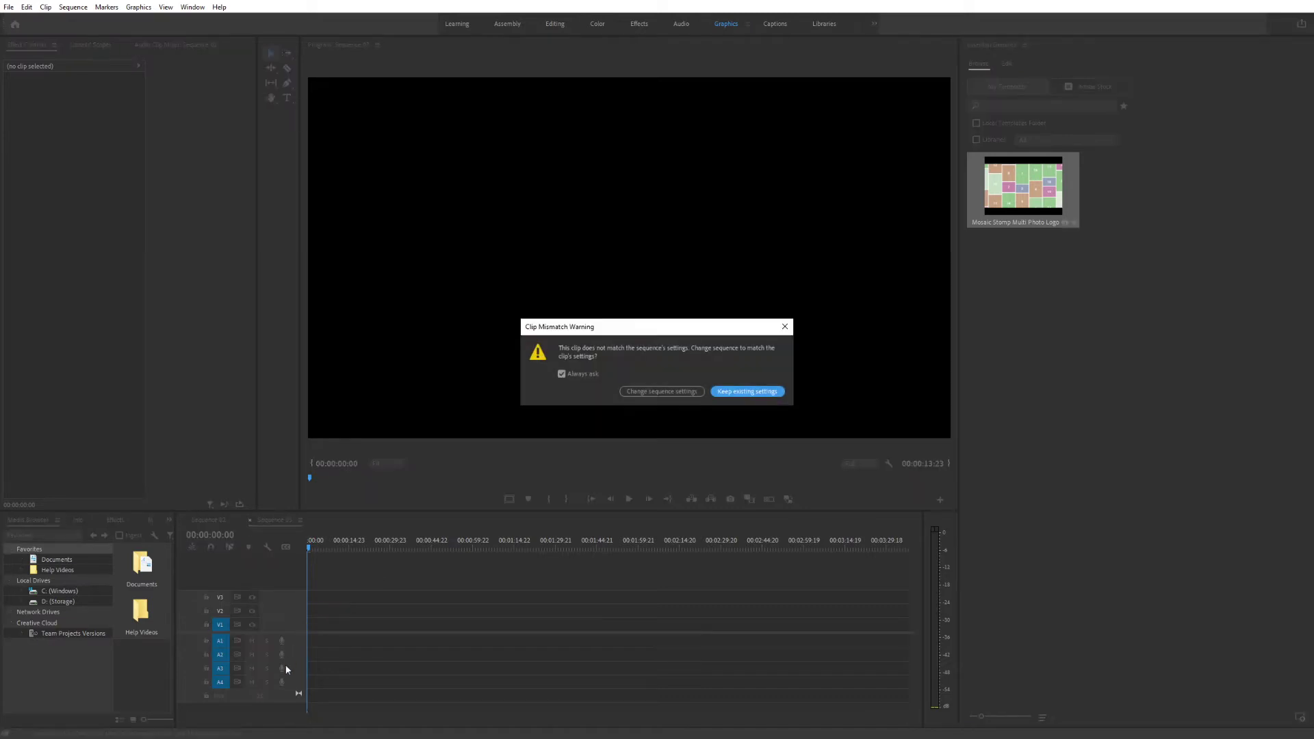
{"action": "left_click", "coordinate": [661, 392]}
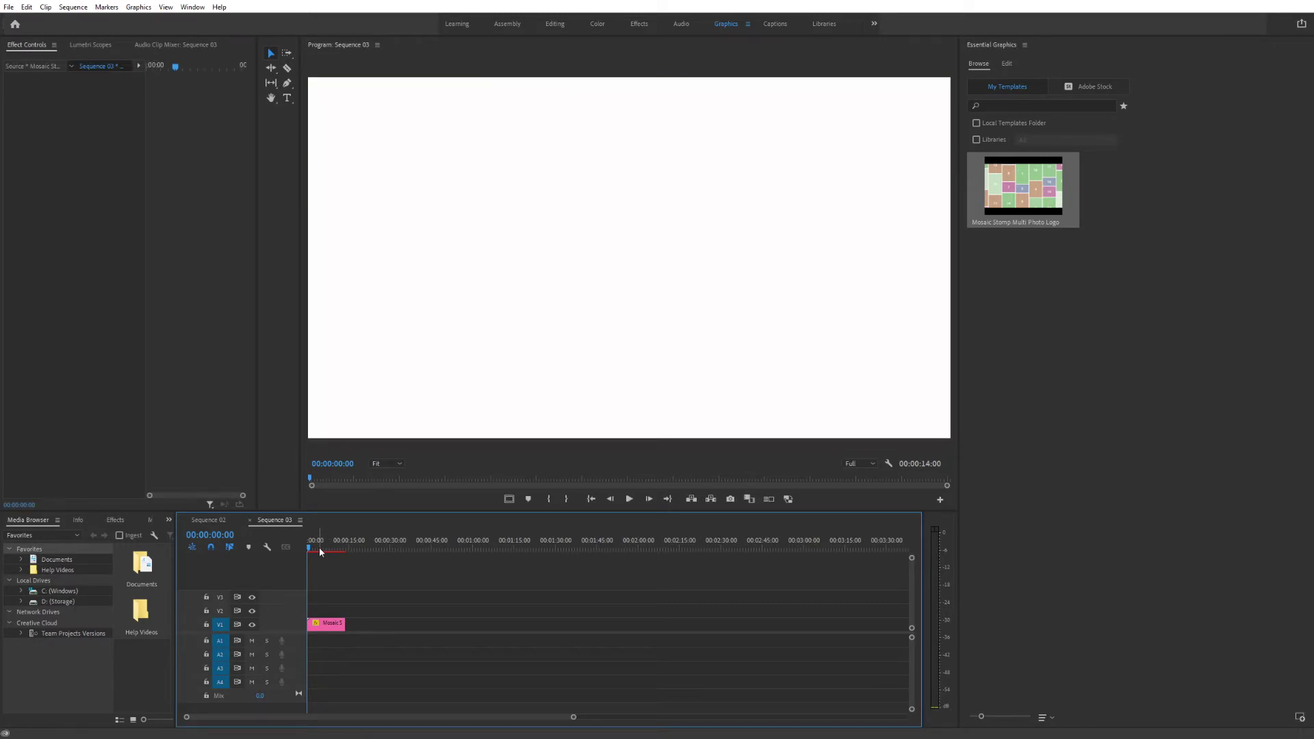
Preview the template at 00:00:04:00 and 00:00:01:12, and enlarge its clip to span most of the timeline.
{"action": "left_click", "coordinate": [321, 552]}
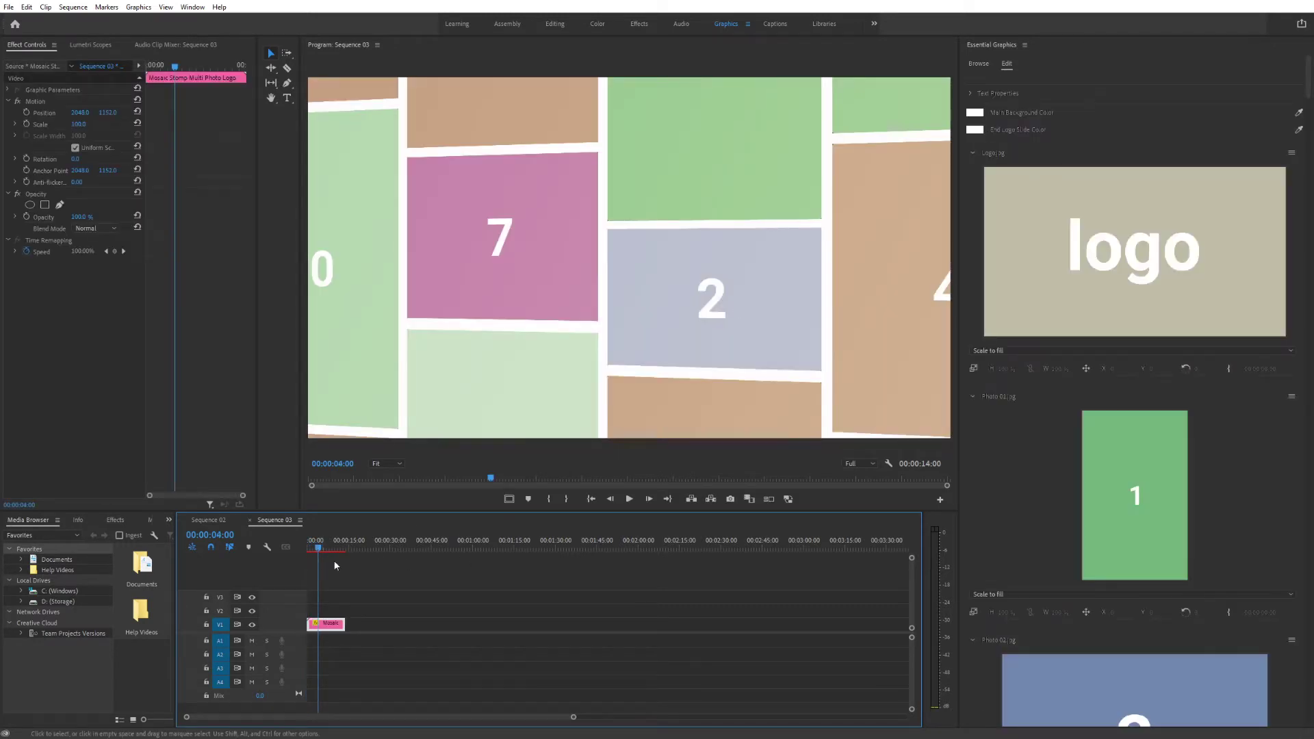
{"action": "left_click", "coordinate": [312, 551]}
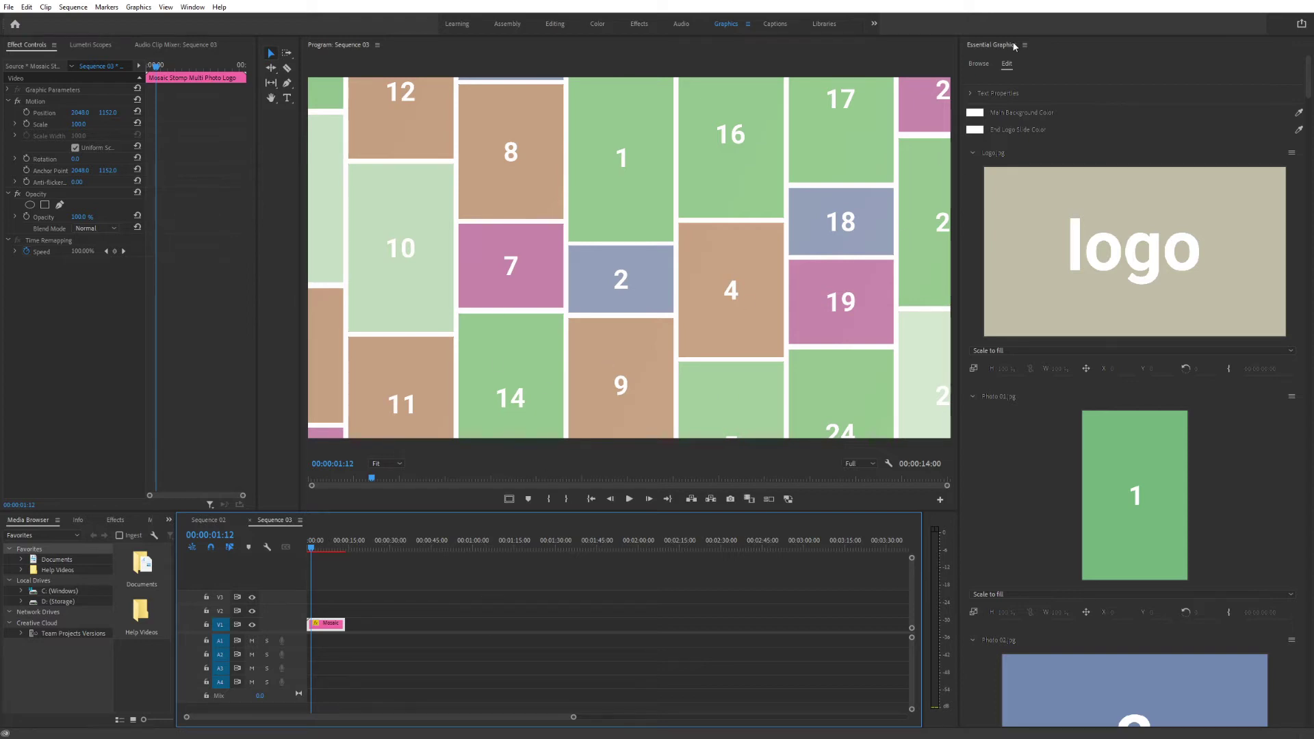
{"action": "left_click", "coordinate": [1006, 69]}
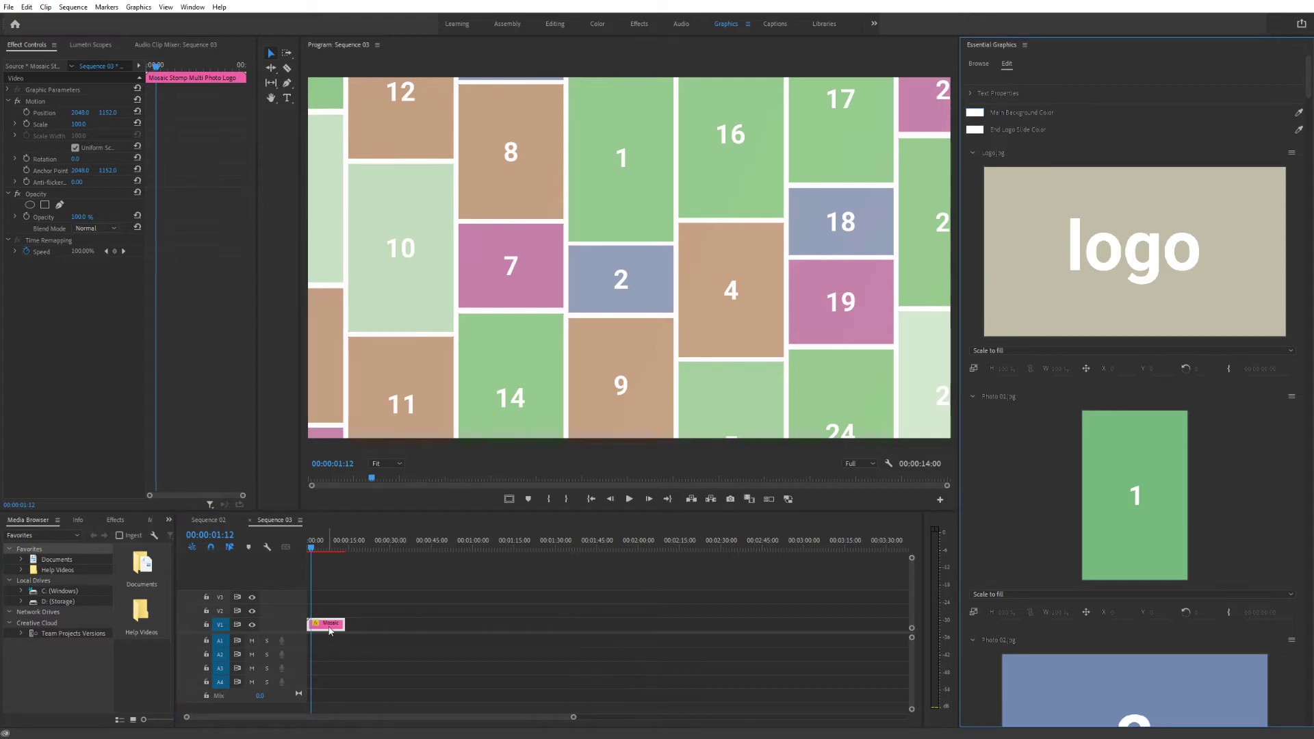
{"action": "left_click_drag", "start_coordinate": [573, 718], "coordinate": [421, 730]}
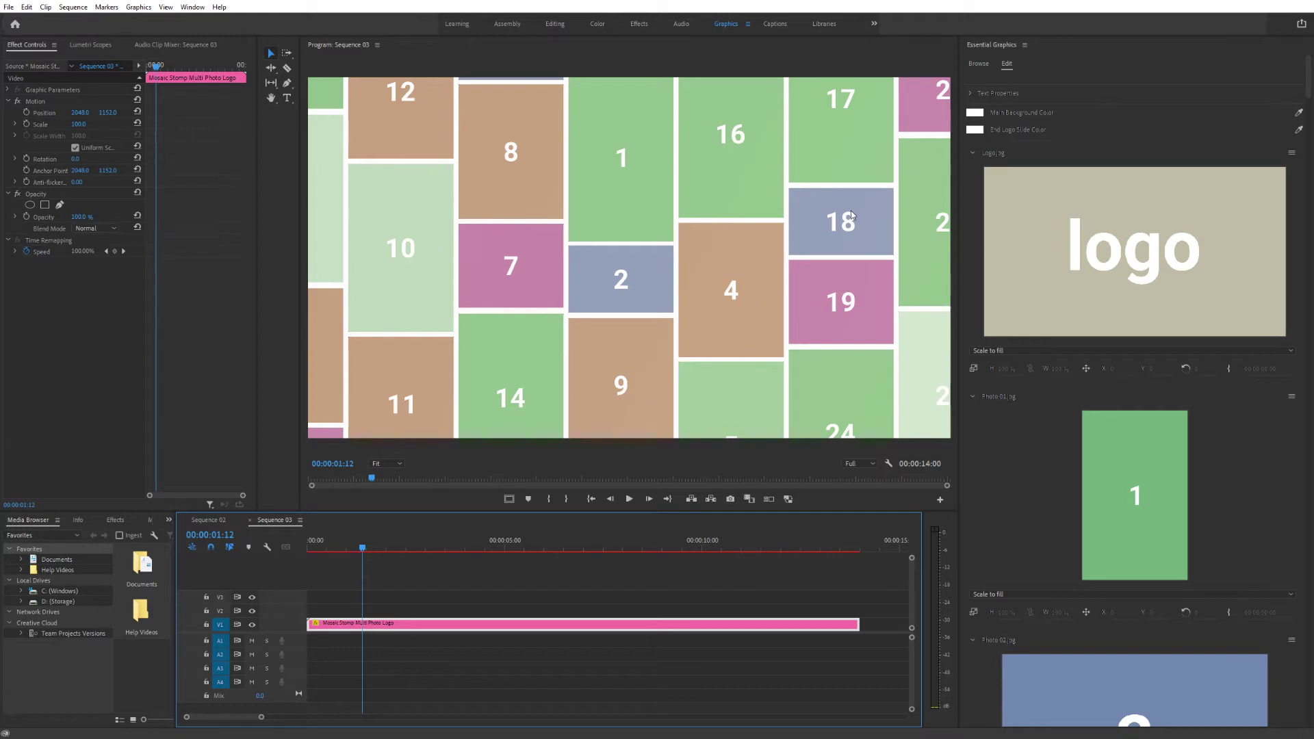
Expand the template's text properties and move the playhead to 00:00:03:07, where the first text appears.
{"action": "left_click", "coordinate": [971, 93]}
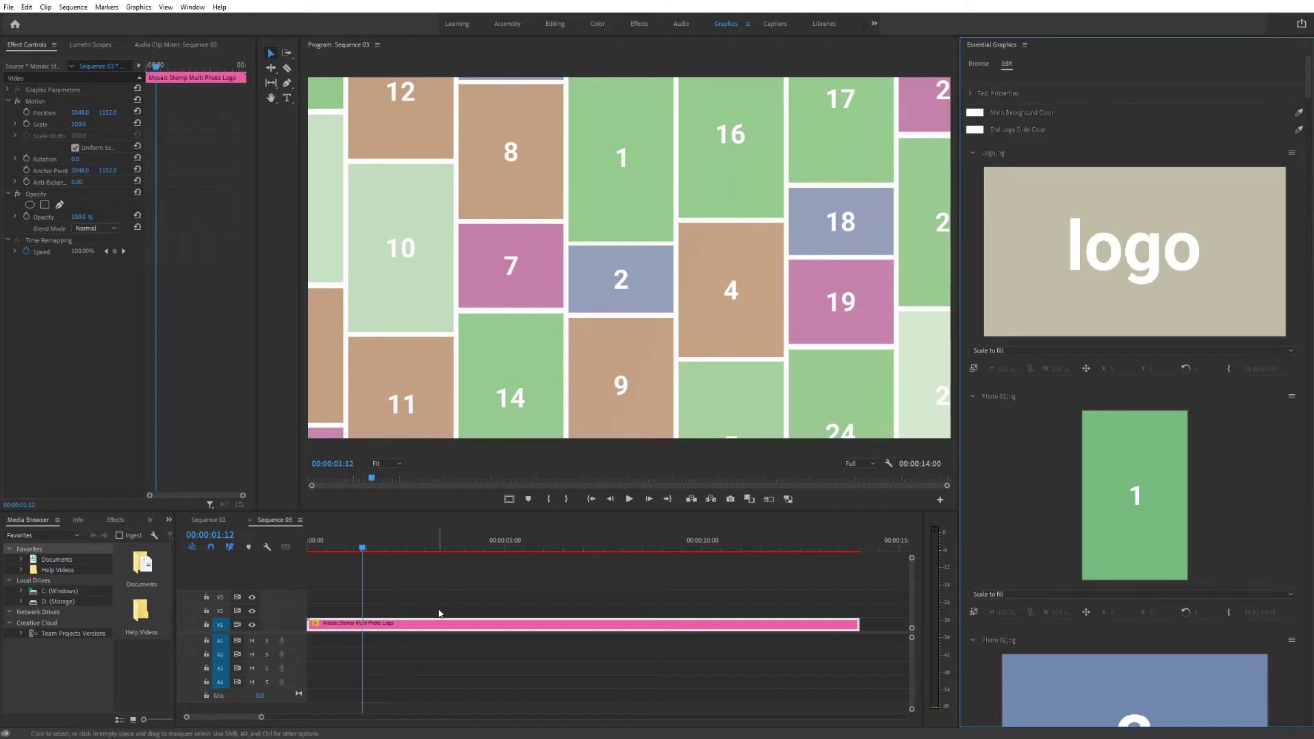
{"action": "left_click", "coordinate": [970, 93]}
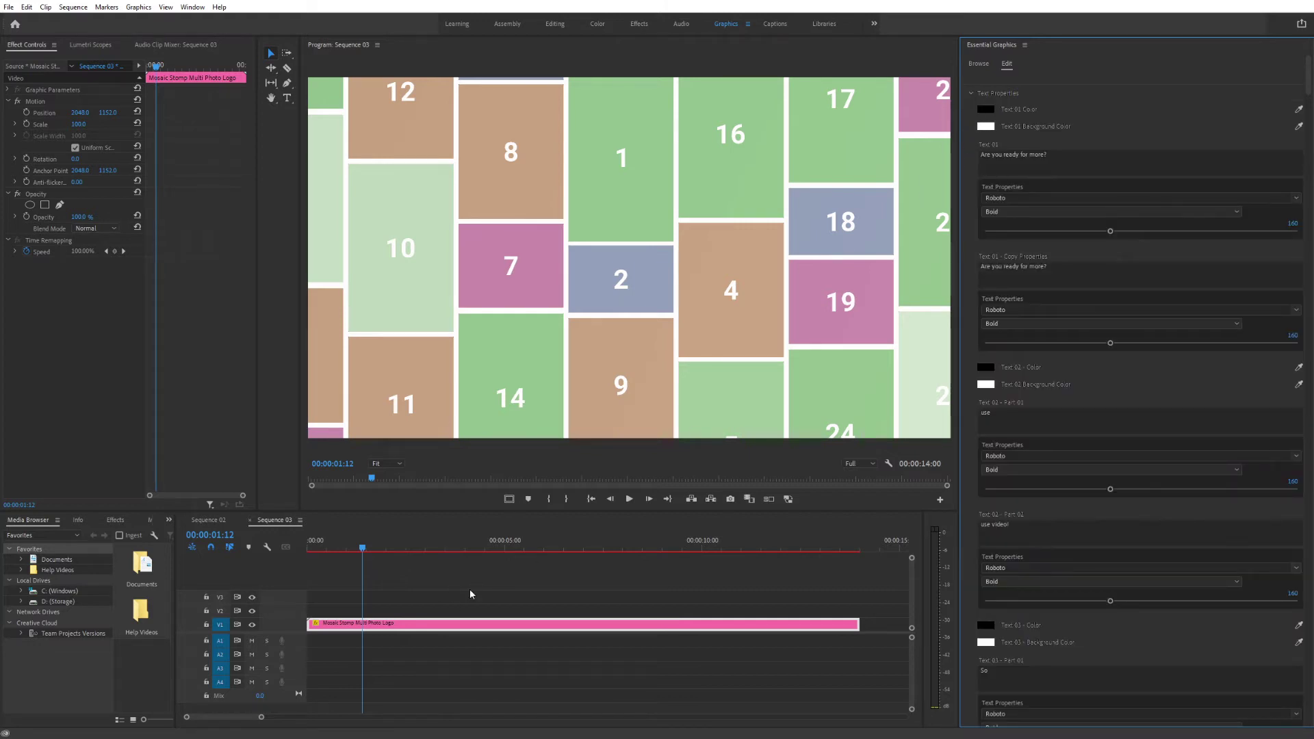
{"action": "left_click", "coordinate": [424, 548]}
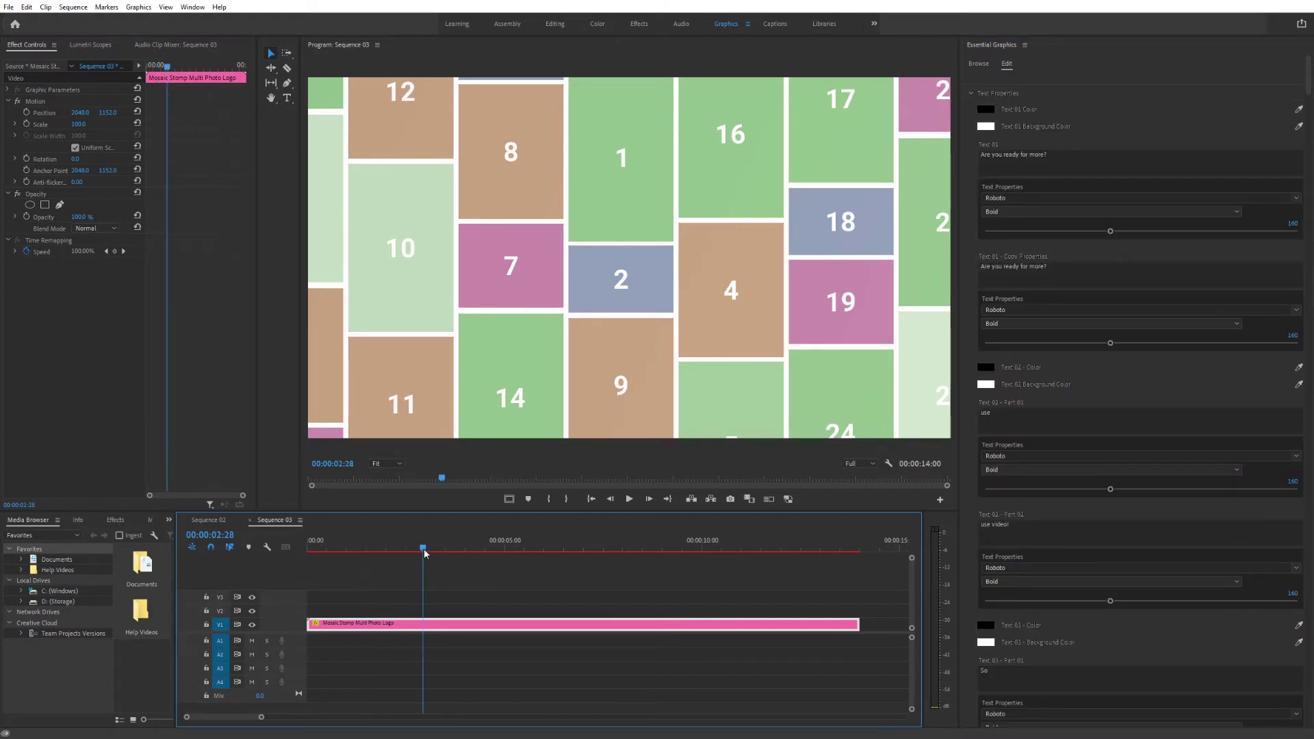
{"action": "left_click_drag", "start_coordinate": [424, 549], "coordinate": [436, 549]}
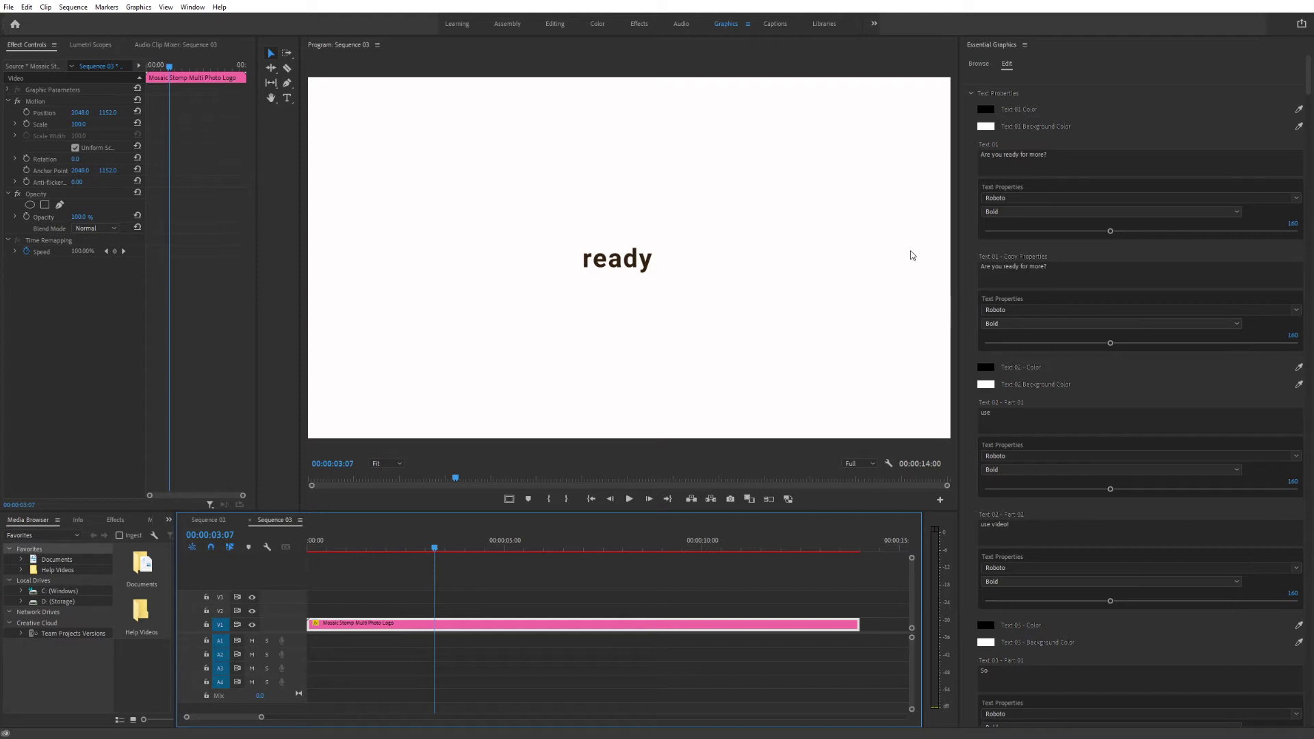
Replace the Text 01 wording with "This is my mosaic stomp intro!".
{"action": "left_click", "coordinate": [1008, 158]}
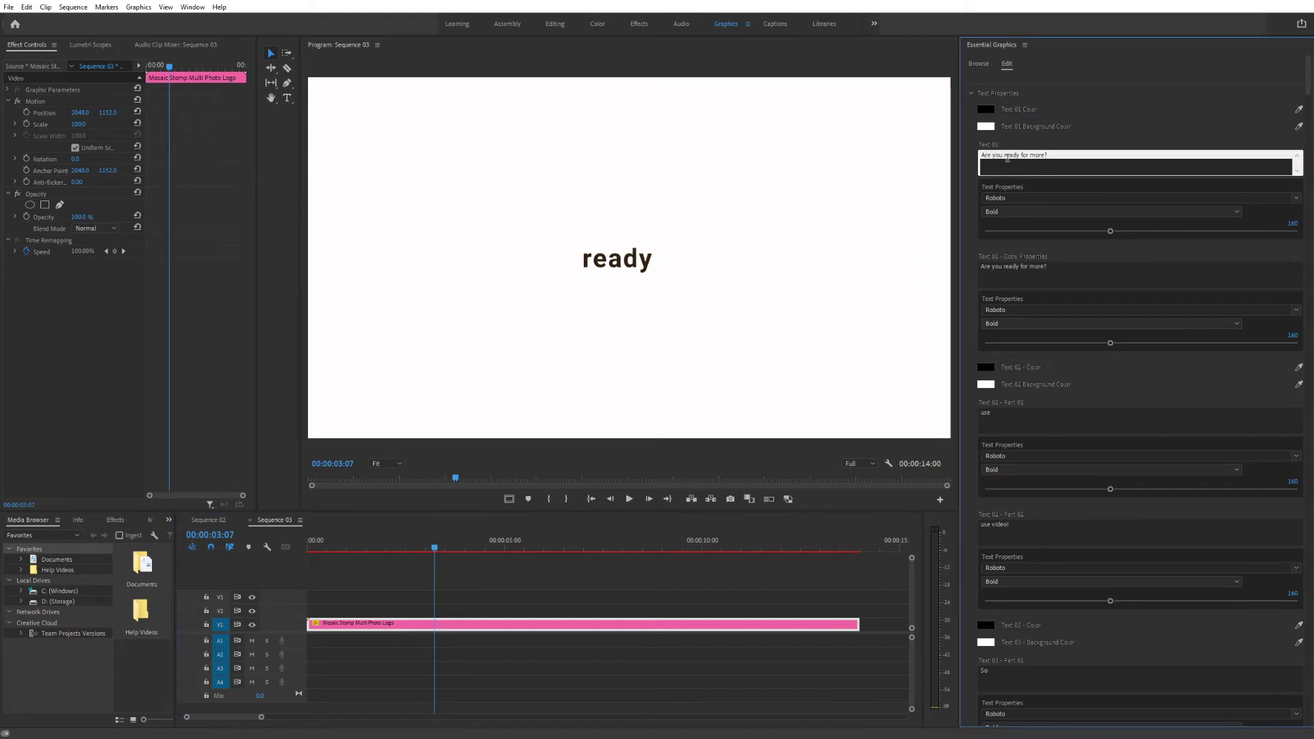
{"action": "double_click", "coordinate": [1007, 155]}
{"action": "left_click", "coordinate": [1006, 155]}
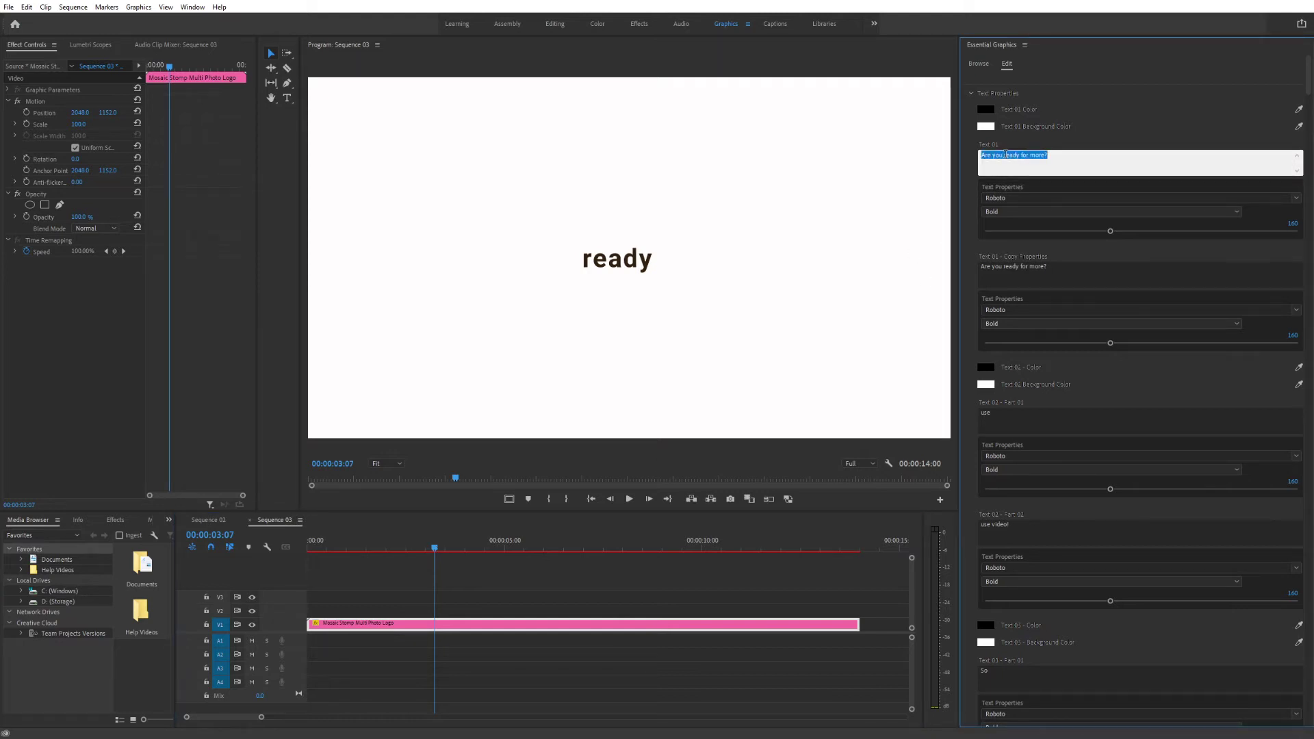
{"action": "type", "text": "This"}
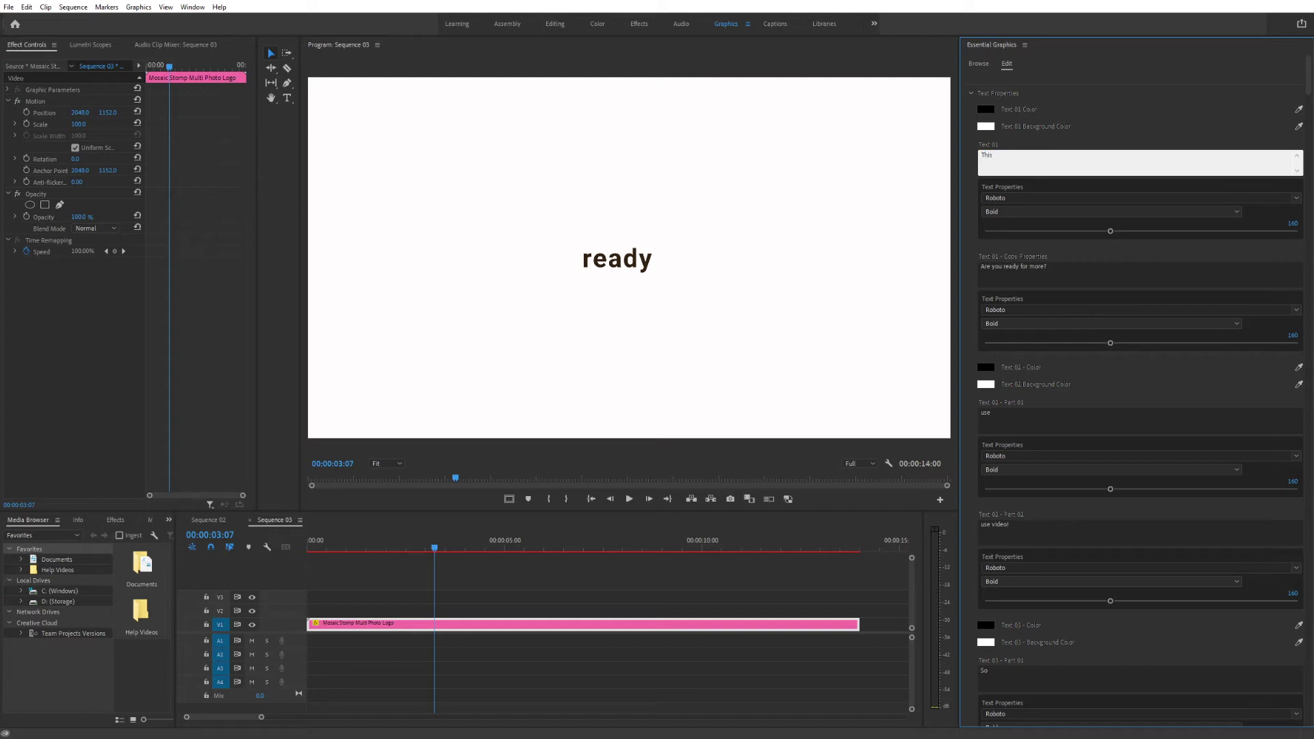
{"action": "type", "text": " is my mosaic stomp intro!"}
Copy the Text 01 wording and paste it over the text in Text 01 - Copy Properties.
{"action": "triple_click", "coordinate": [1008, 157]}
{"action": "right_click", "coordinate": [1009, 159]}
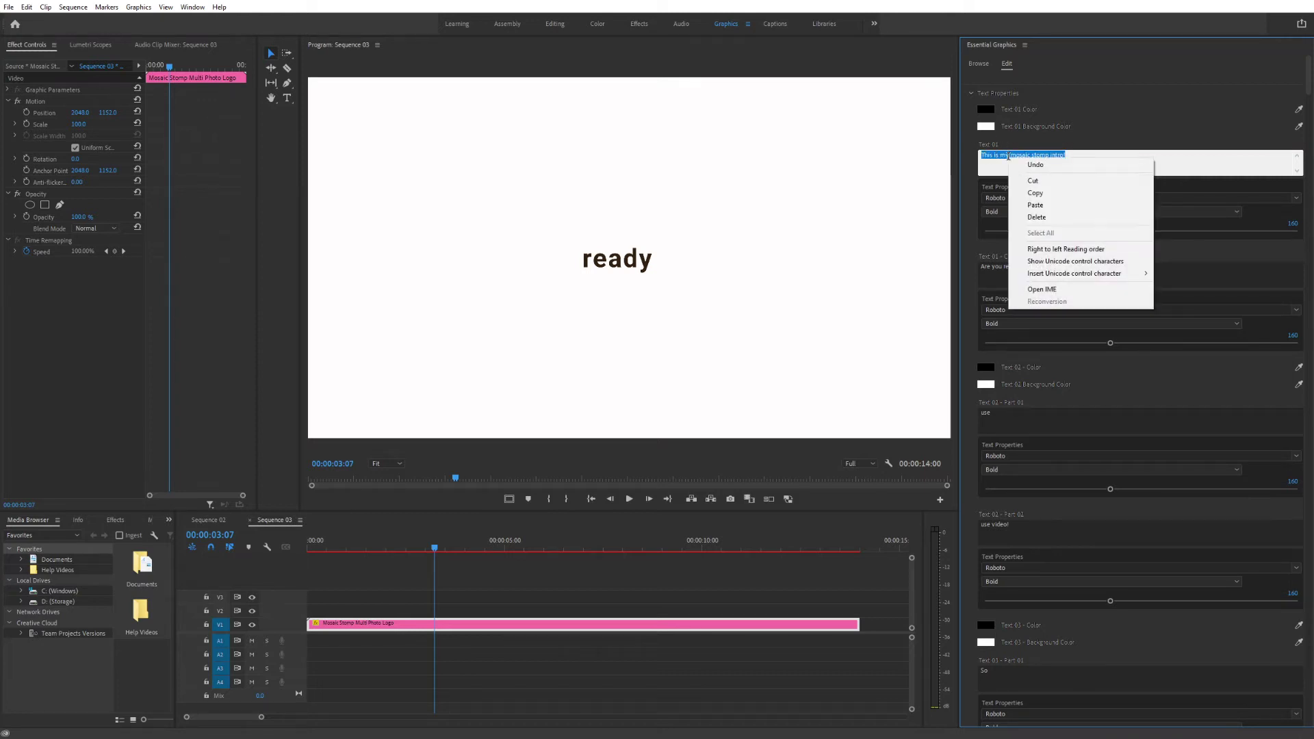
{"action": "left_click", "coordinate": [1036, 192]}
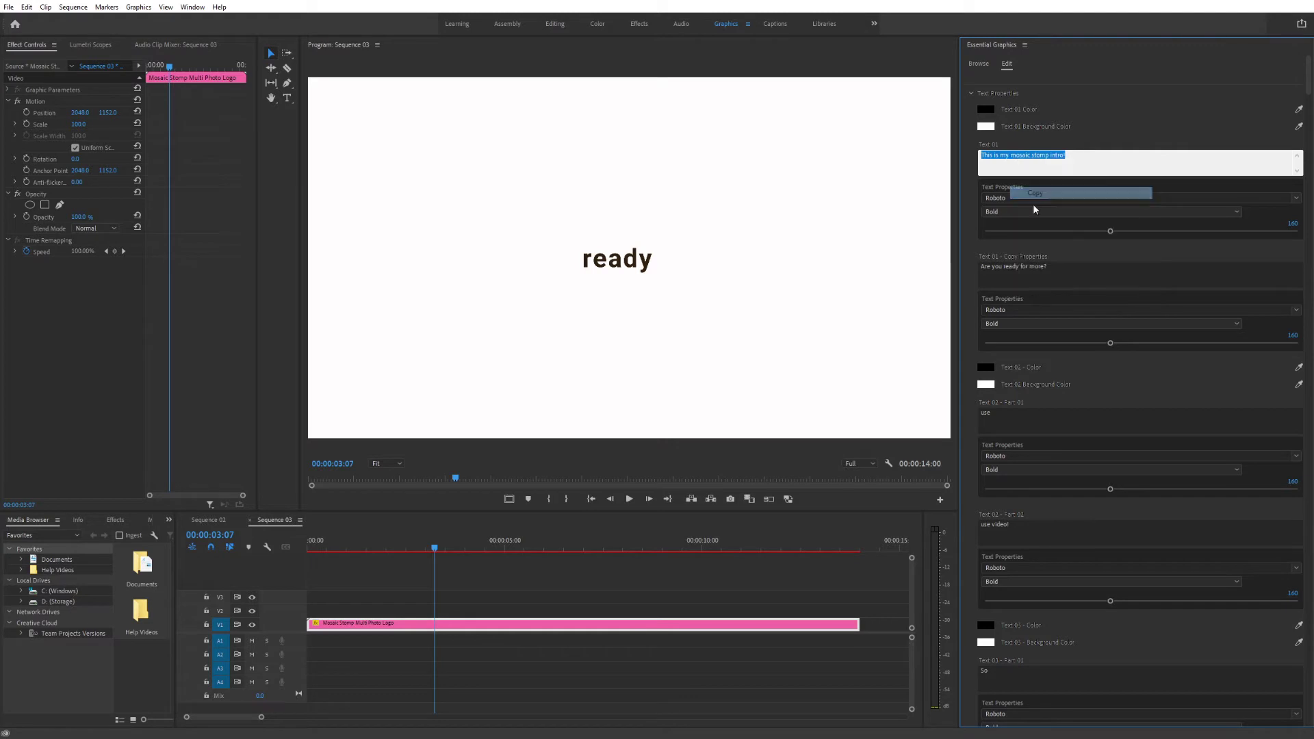
{"action": "triple_click", "coordinate": [1016, 266]}
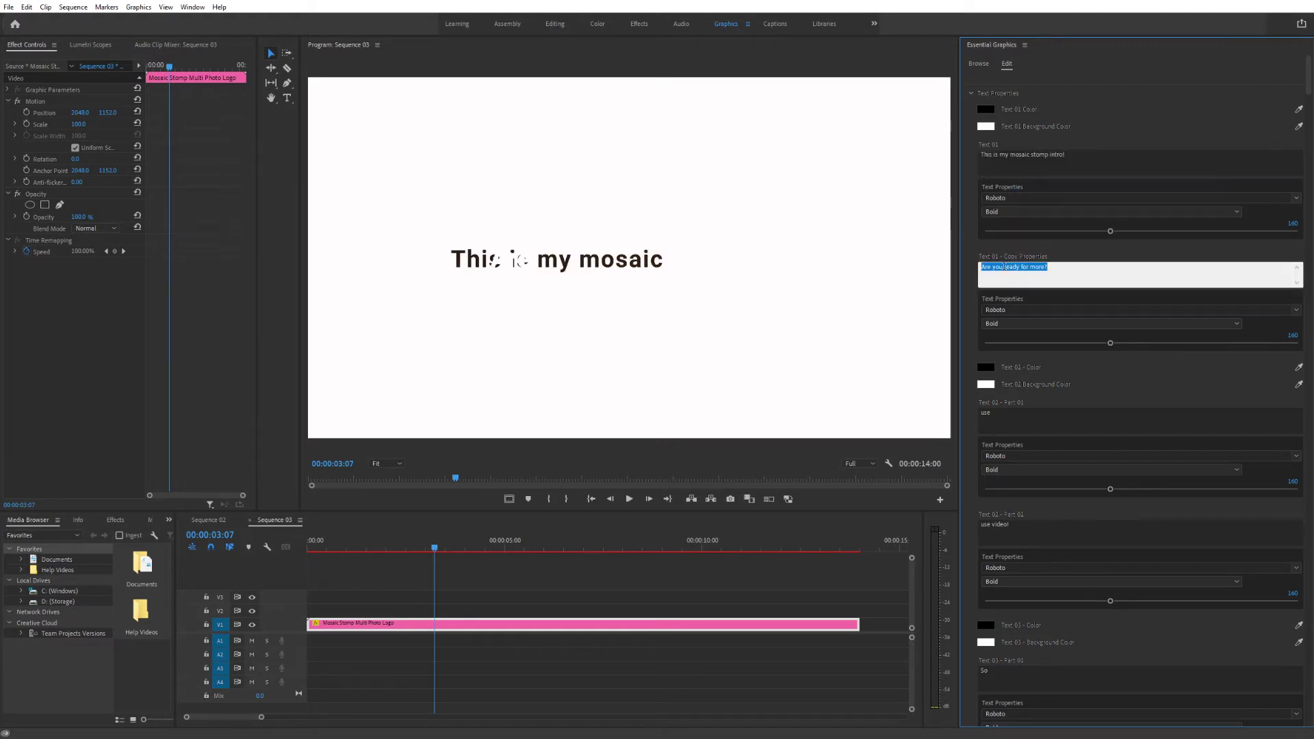
{"action": "right_click", "coordinate": [1004, 269]}
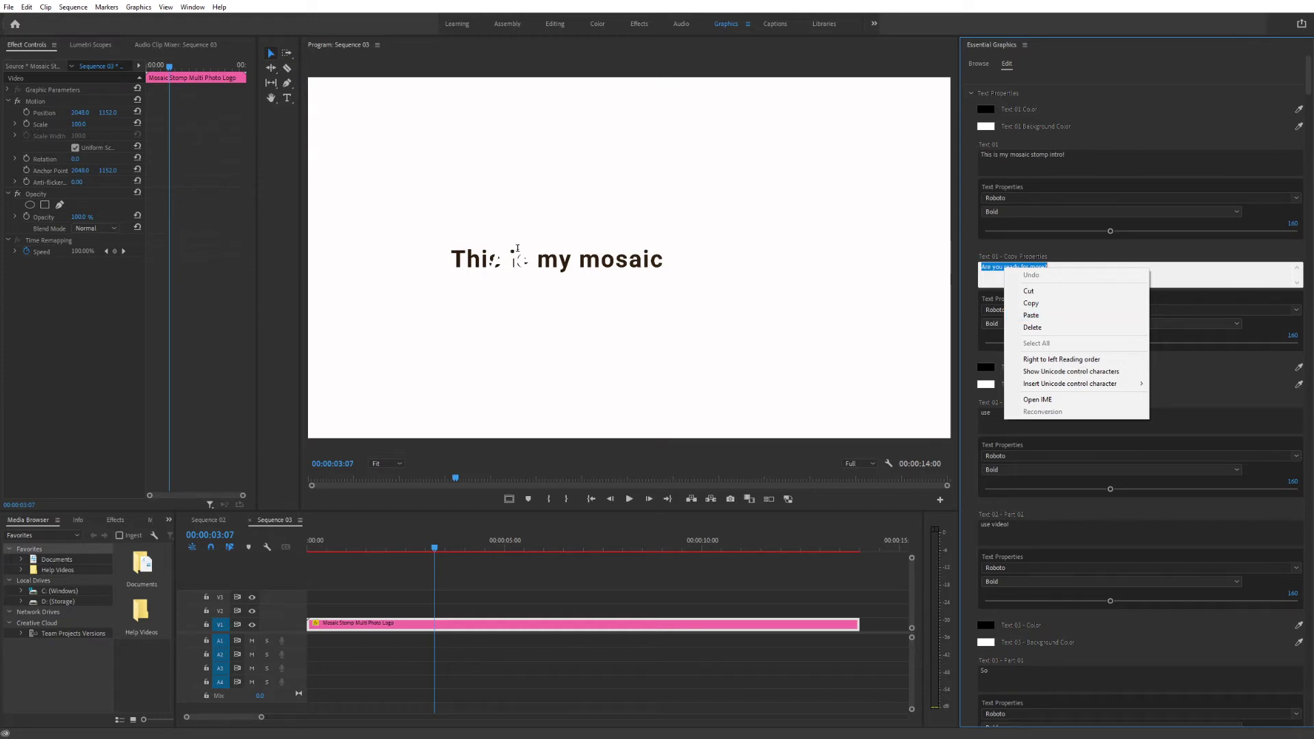
{"action": "left_click", "coordinate": [1034, 315]}
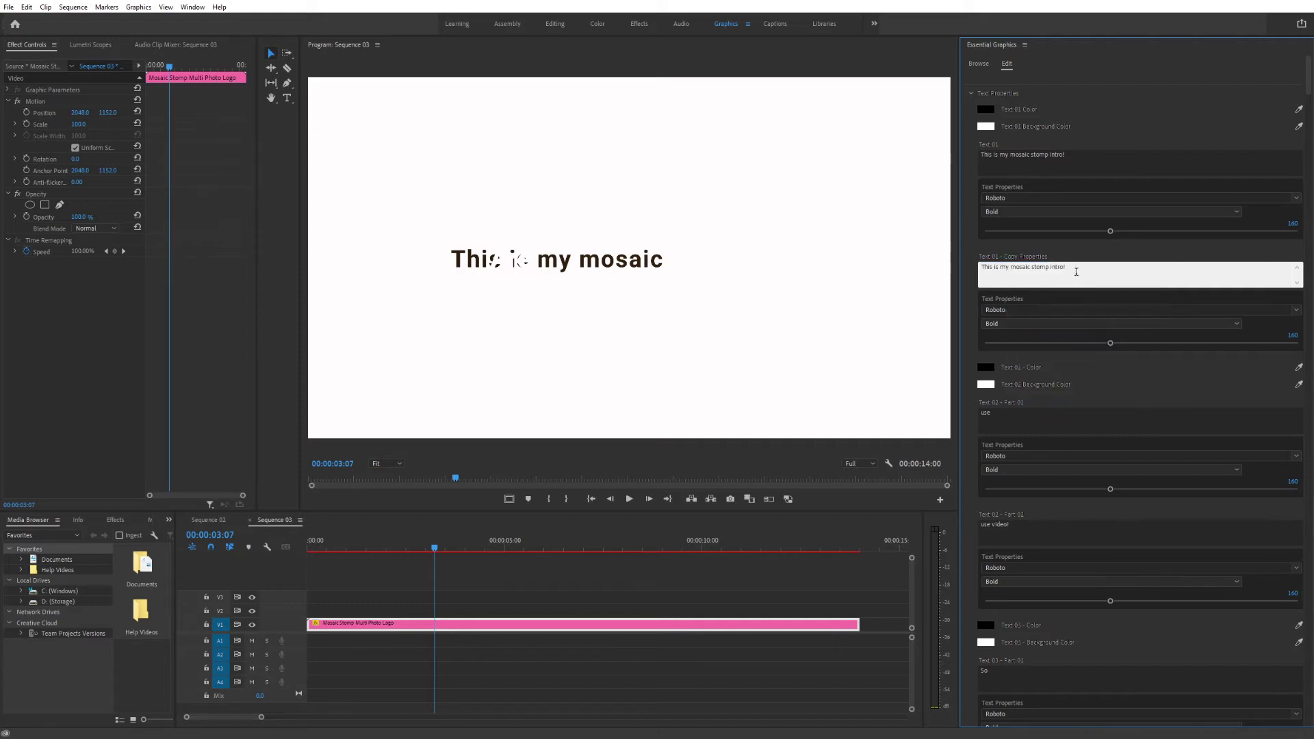
{"action": "left_click", "coordinate": [1030, 275]}
{"action": "left_click", "coordinate": [1042, 166]}
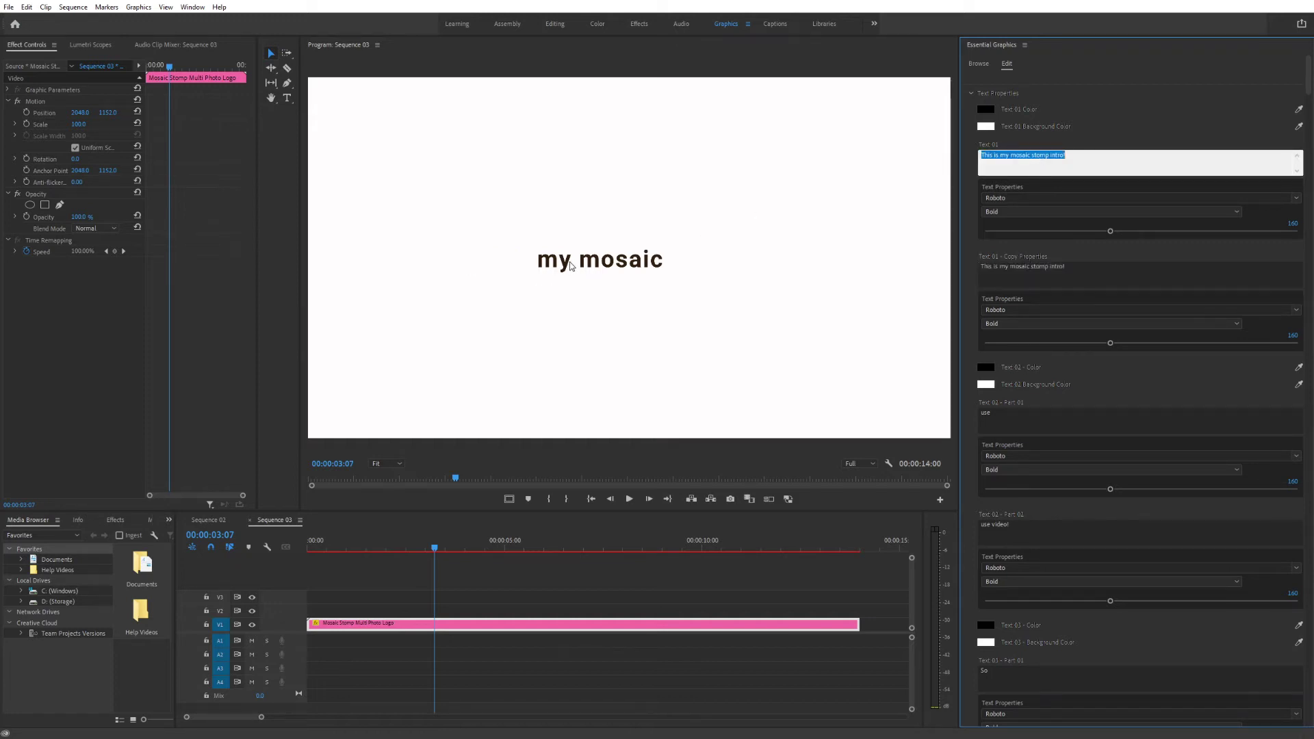
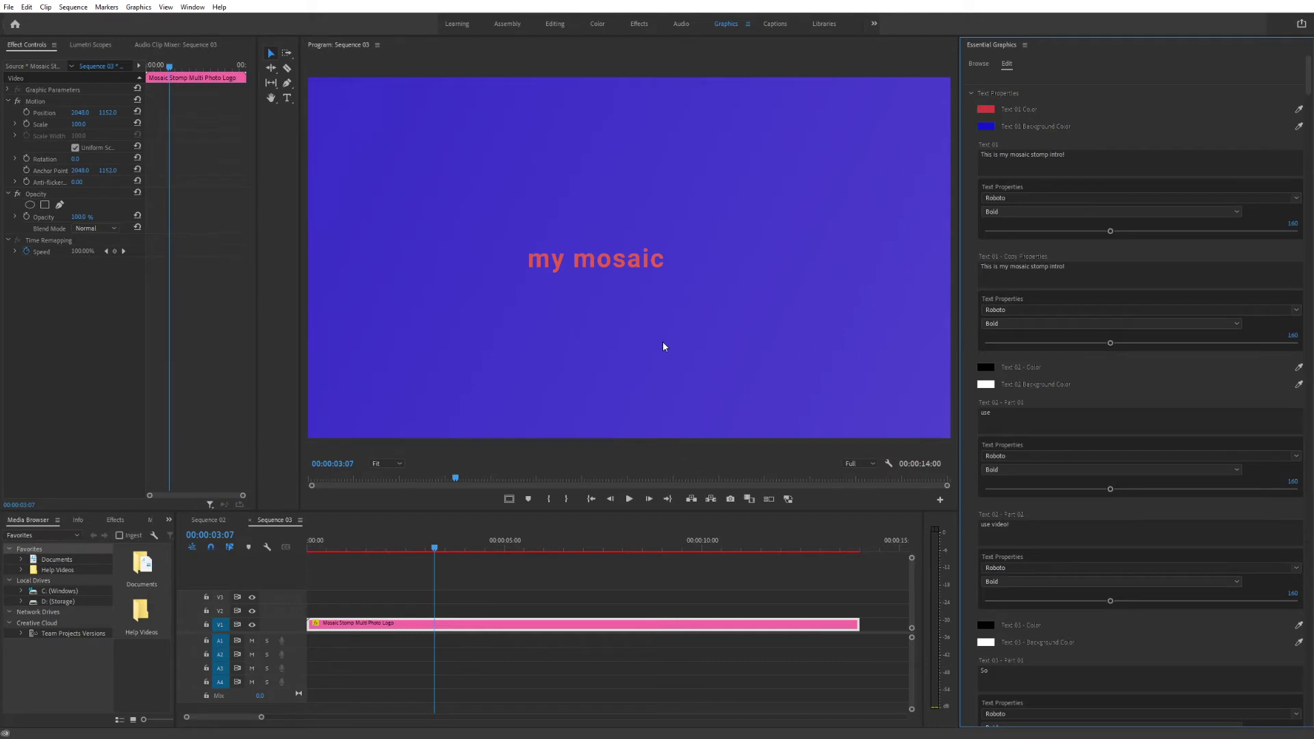
Set the Text 01 background color to white and the Text 01 color to black.
{"action": "left_click", "coordinate": [987, 126]}
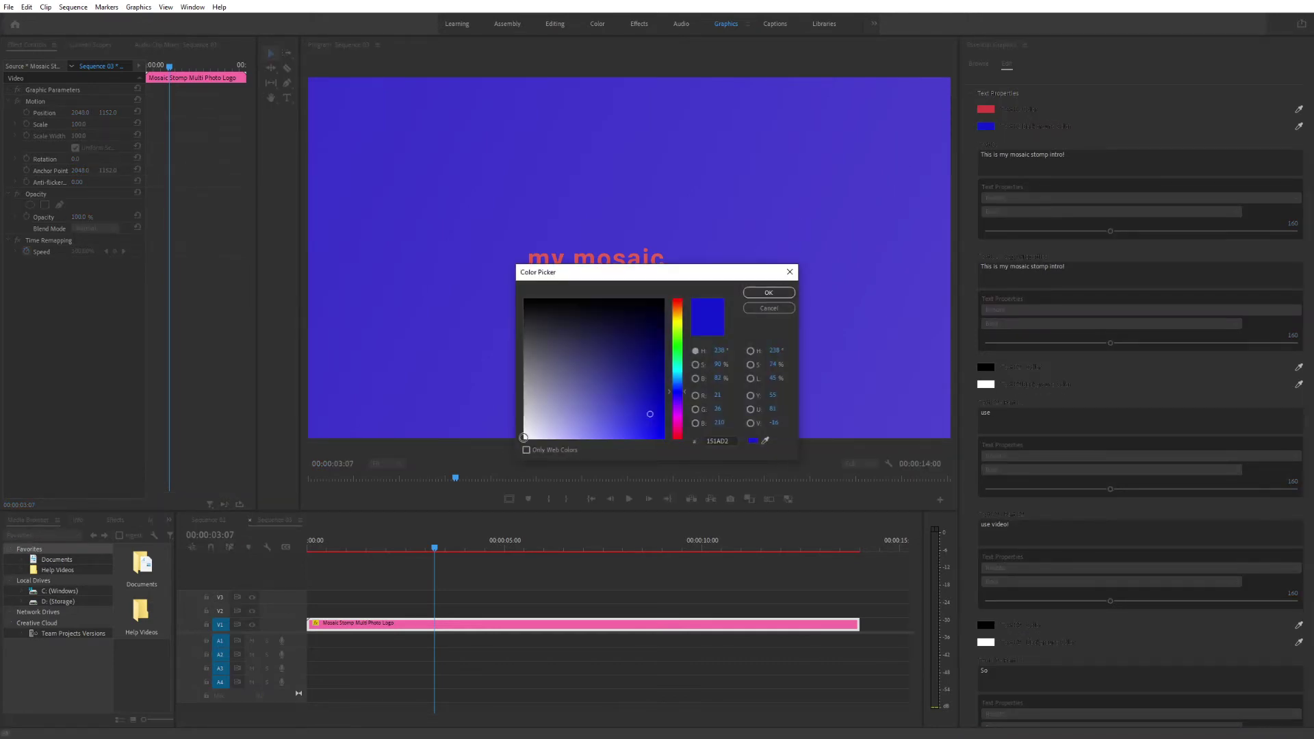
{"action": "left_click", "coordinate": [525, 438]}
{"action": "left_click", "coordinate": [762, 291]}
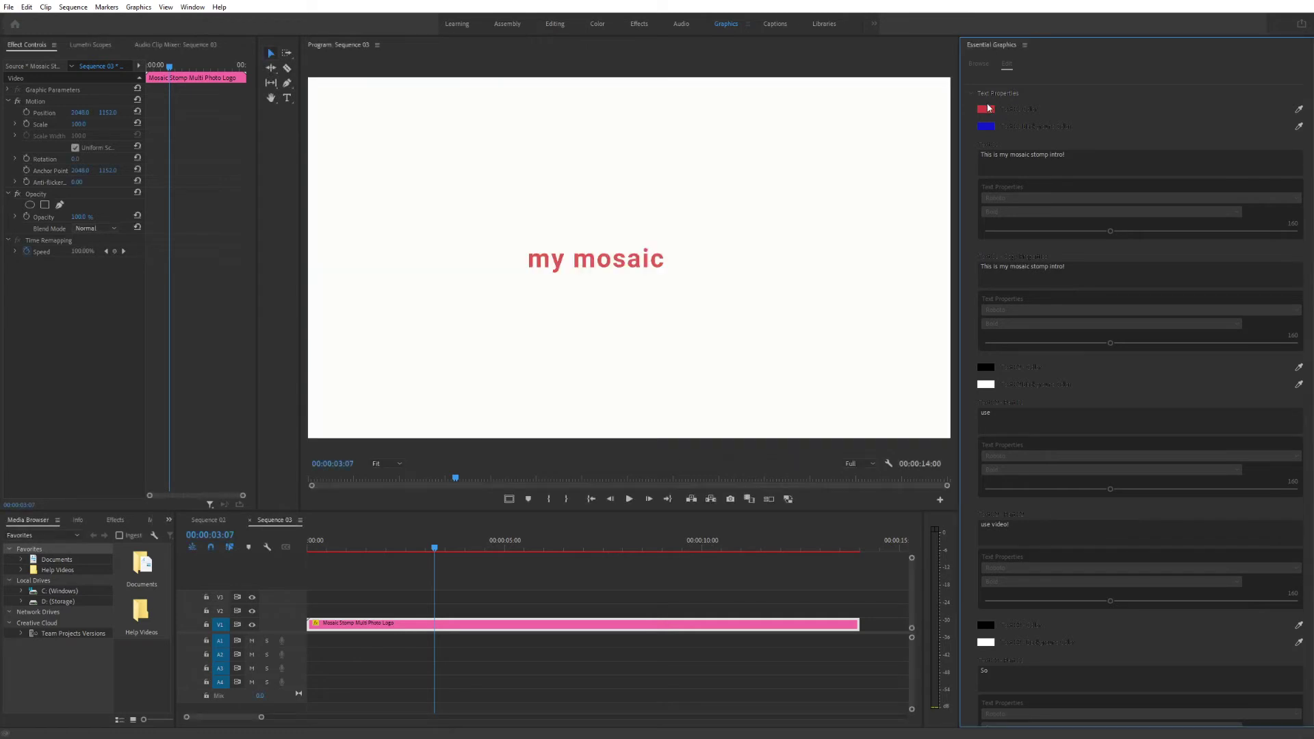
{"action": "left_click", "coordinate": [987, 109]}
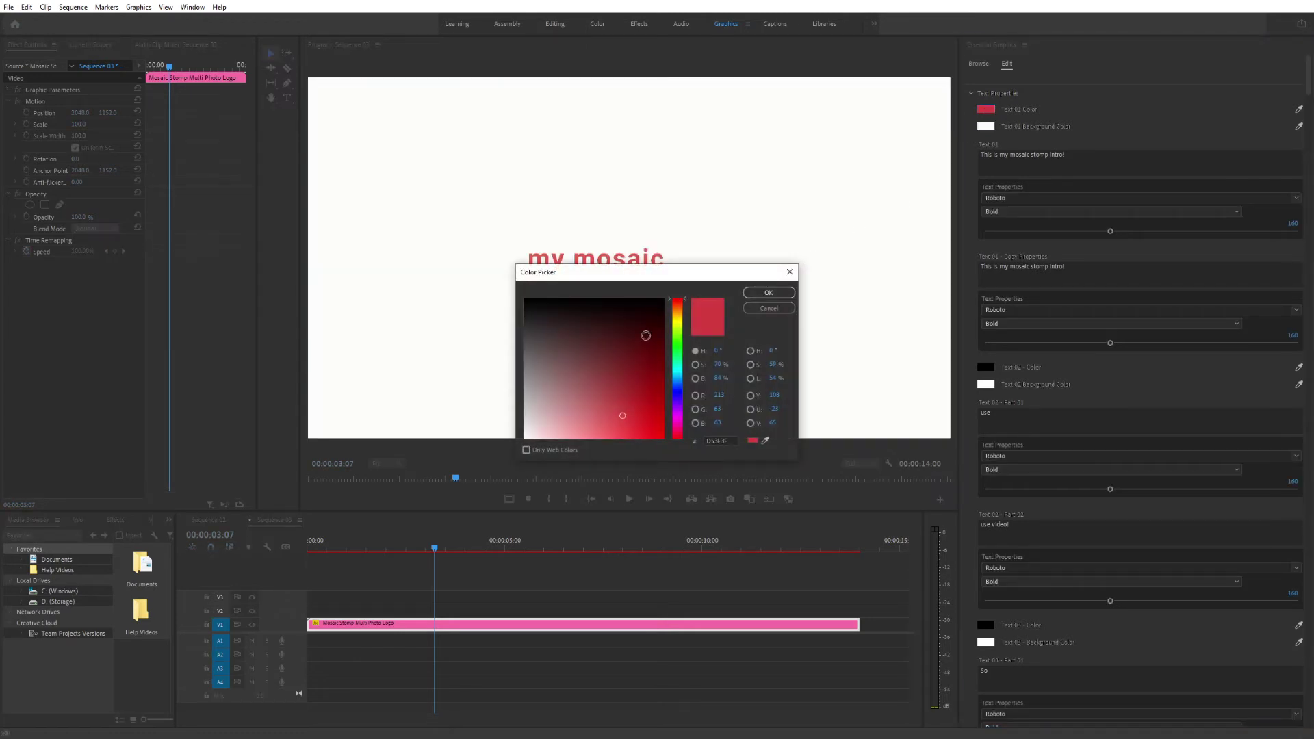
{"action": "left_click", "coordinate": [529, 301]}
{"action": "left_click", "coordinate": [747, 293]}
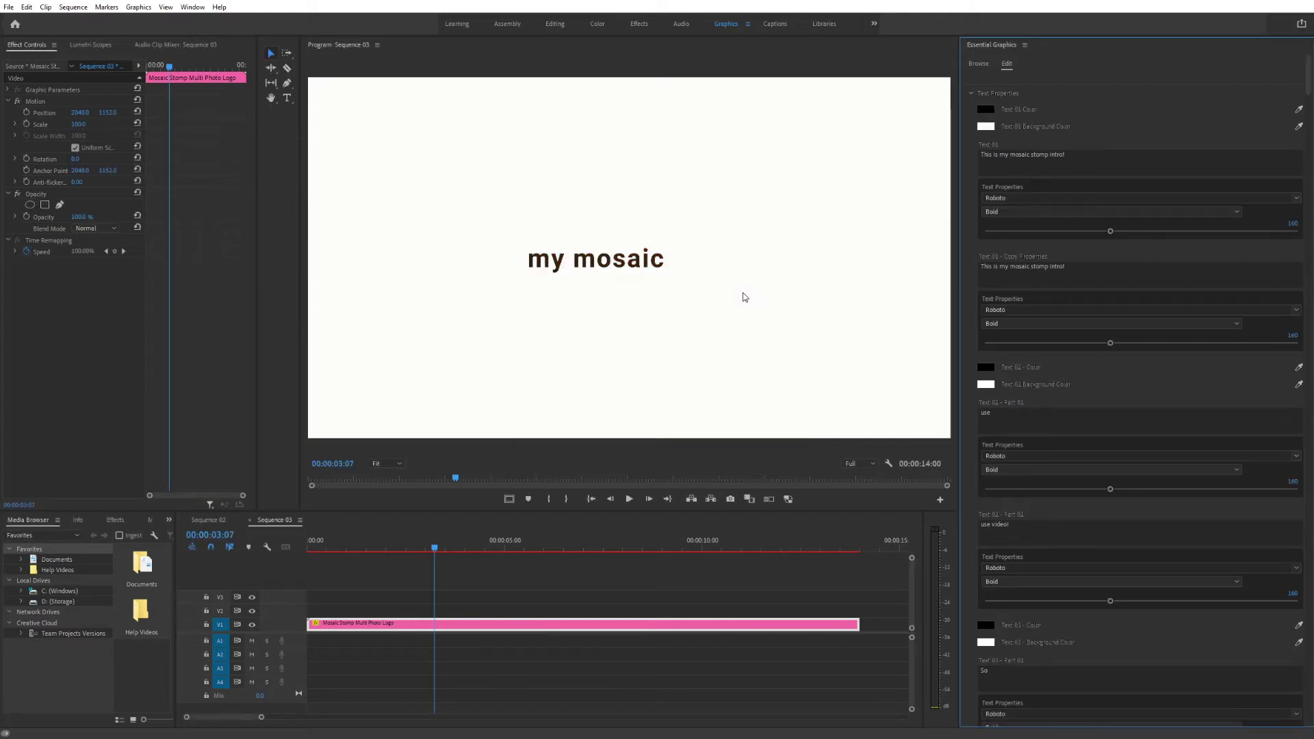
Look through the timeline for the second text and park the playhead on it at 00:00:05:25.
{"action": "left_click_drag", "start_coordinate": [435, 548], "coordinate": [507, 548]}
{"action": "left_click", "coordinate": [547, 544]}
{"action": "left_click", "coordinate": [572, 547]}
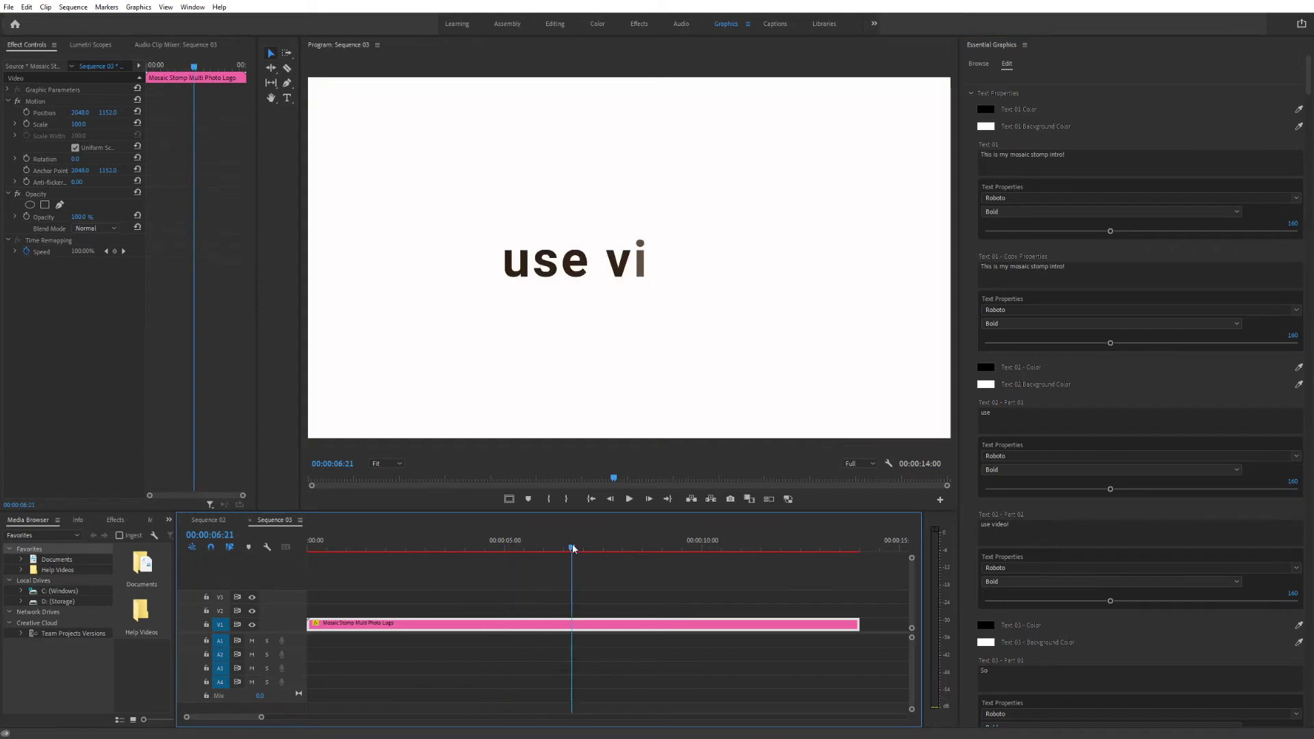
{"action": "left_click", "coordinate": [556, 549]}
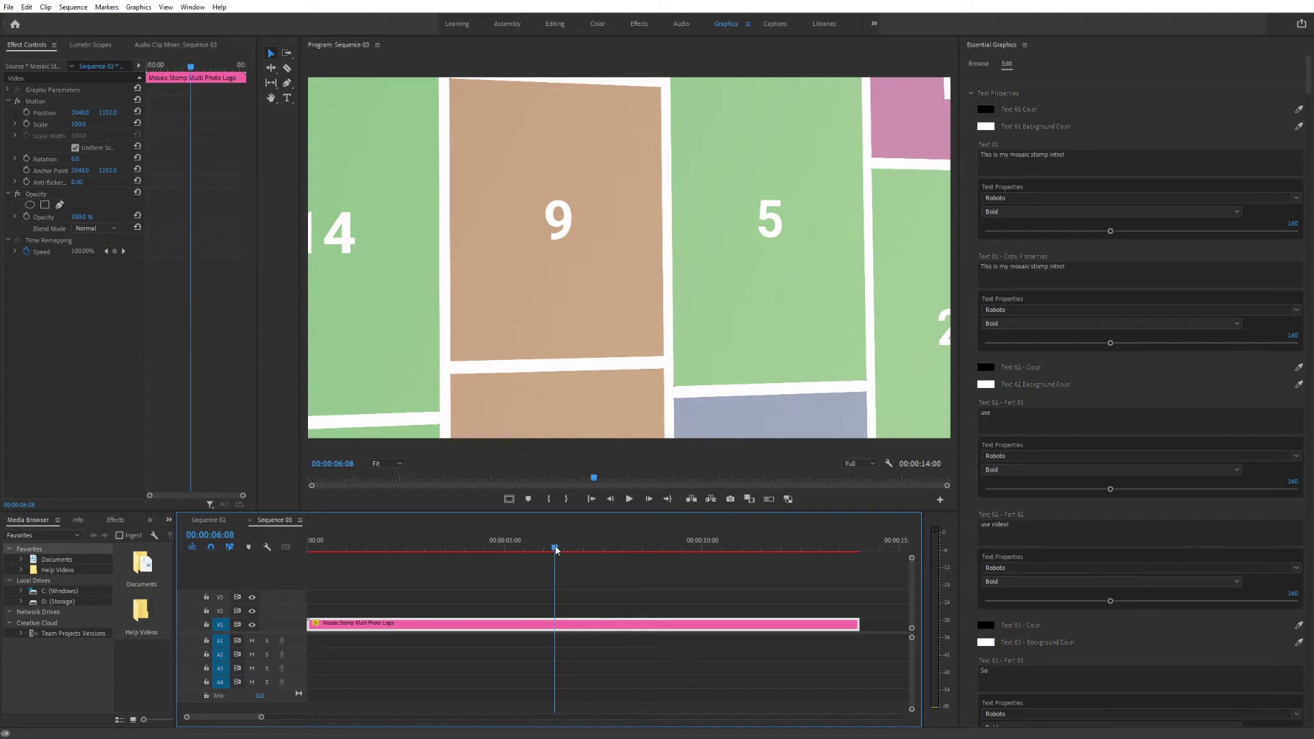
{"action": "left_click", "coordinate": [538, 548]}
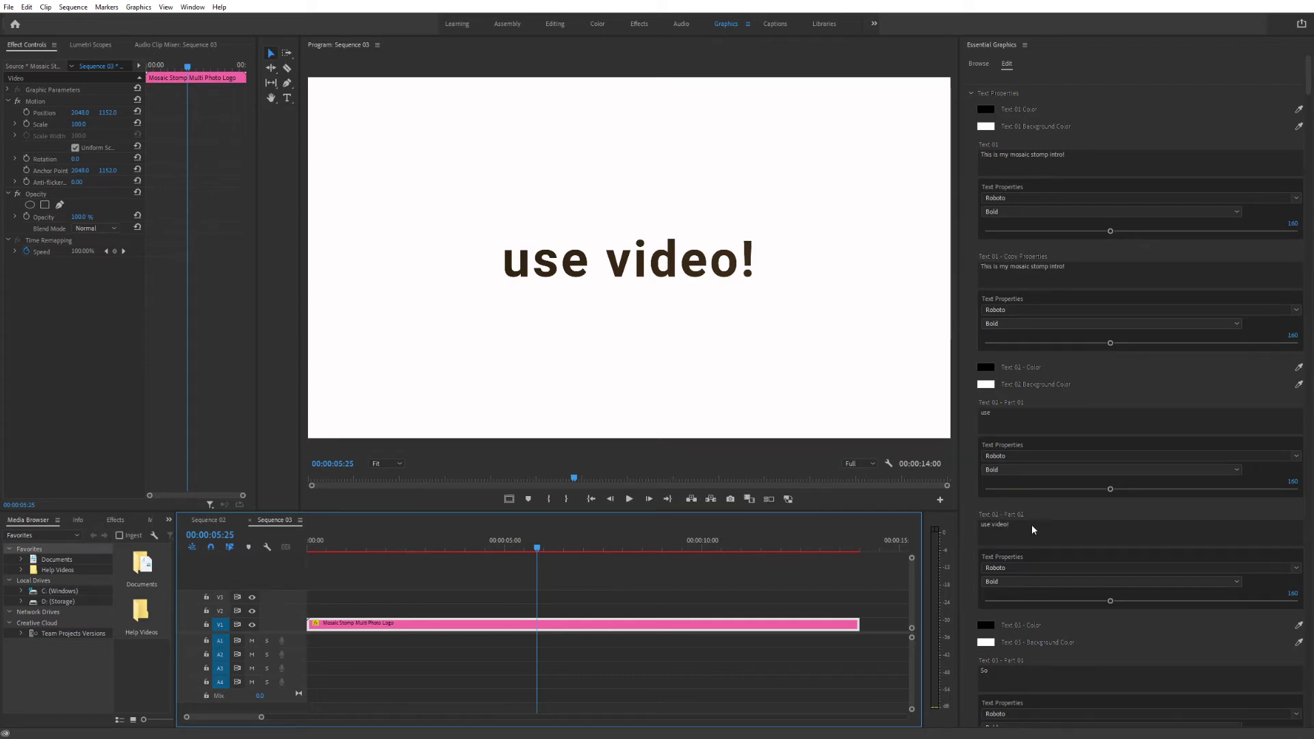
Replace the Text 02 - Part 01 wording with "cool" and the Part 02 wording with "cool motion!".
{"action": "left_click", "coordinate": [989, 413]}
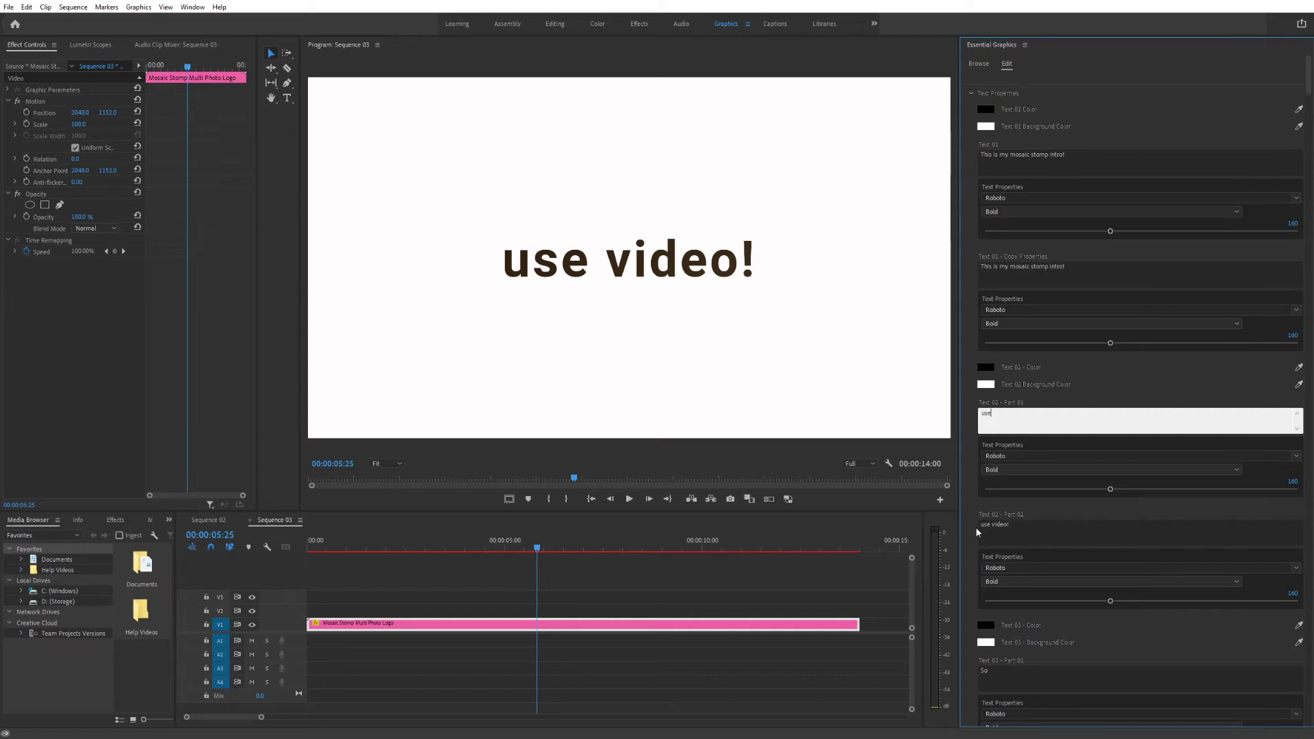
{"action": "double_click", "coordinate": [986, 414]}
{"action": "type", "text": "cool"}
{"action": "left_click", "coordinate": [1000, 524]}
{"action": "double_click", "coordinate": [999, 524]}
{"action": "key", "text": "ctrl+a"}
{"action": "type", "text": "cool mo"}
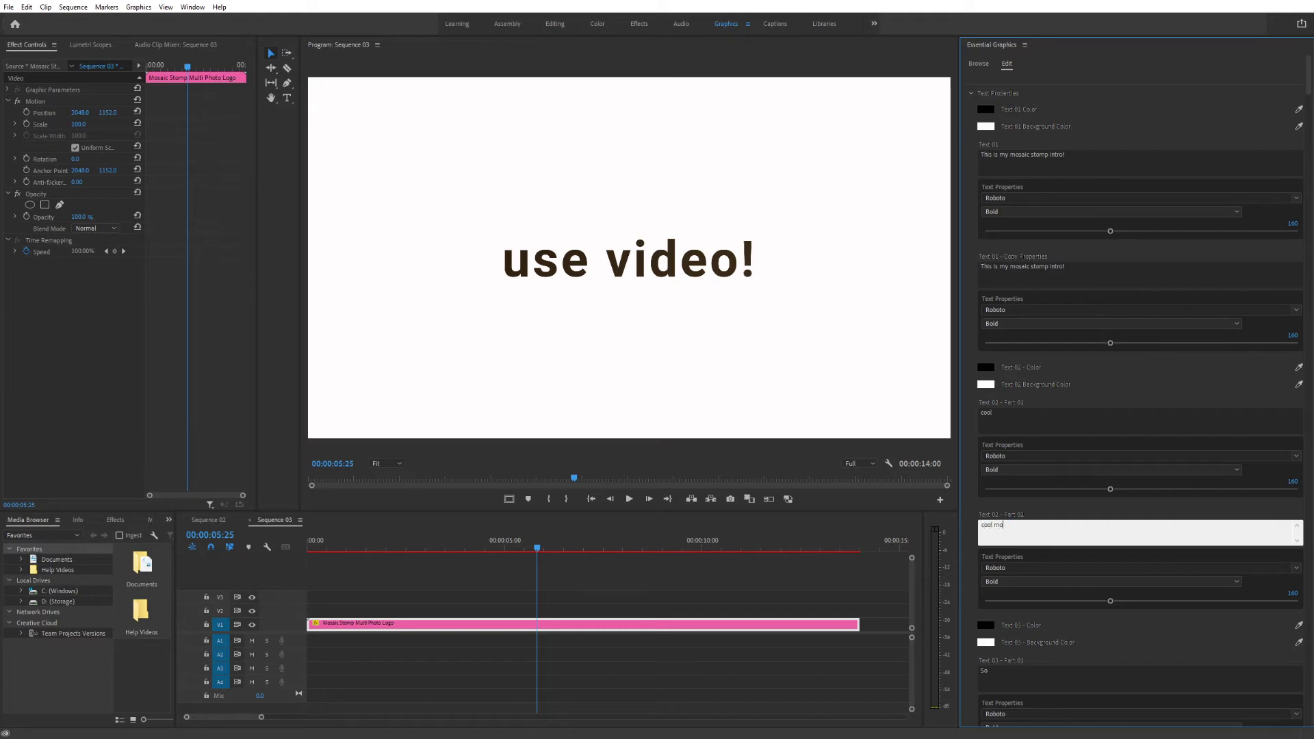
{"action": "type", "text": "tion!"}
{"action": "left_click", "coordinate": [532, 267]}
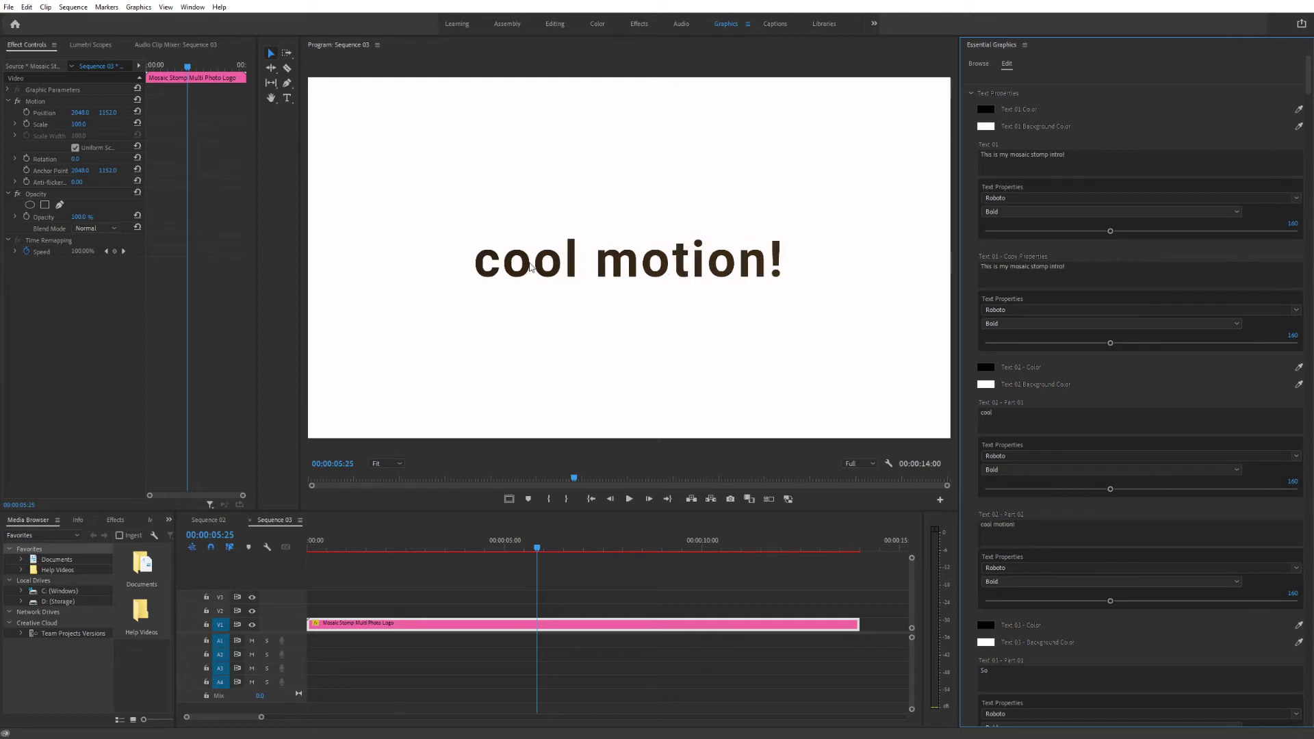
Check the second text's animation at 00:00:05:14, 00:00:05:04 and 00:00:05:10.
{"action": "left_click", "coordinate": [523, 548]}
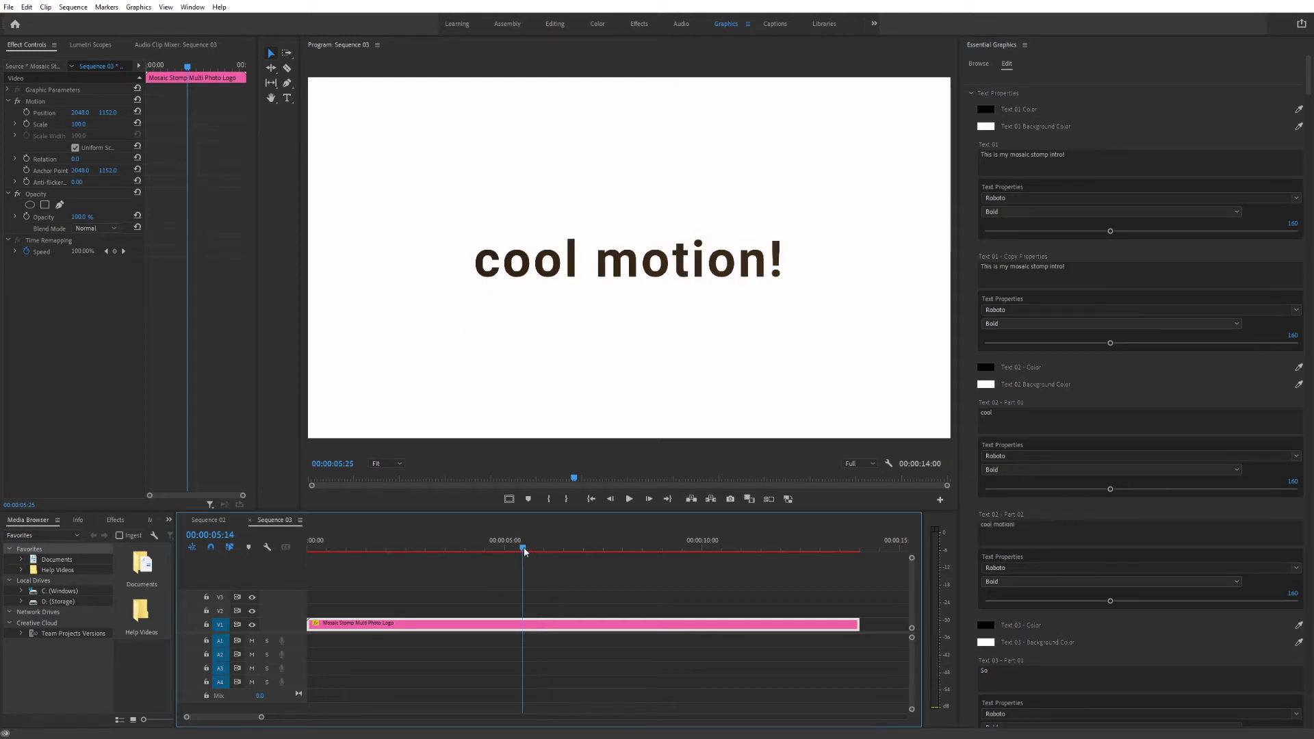
{"action": "left_click", "coordinate": [511, 548]}
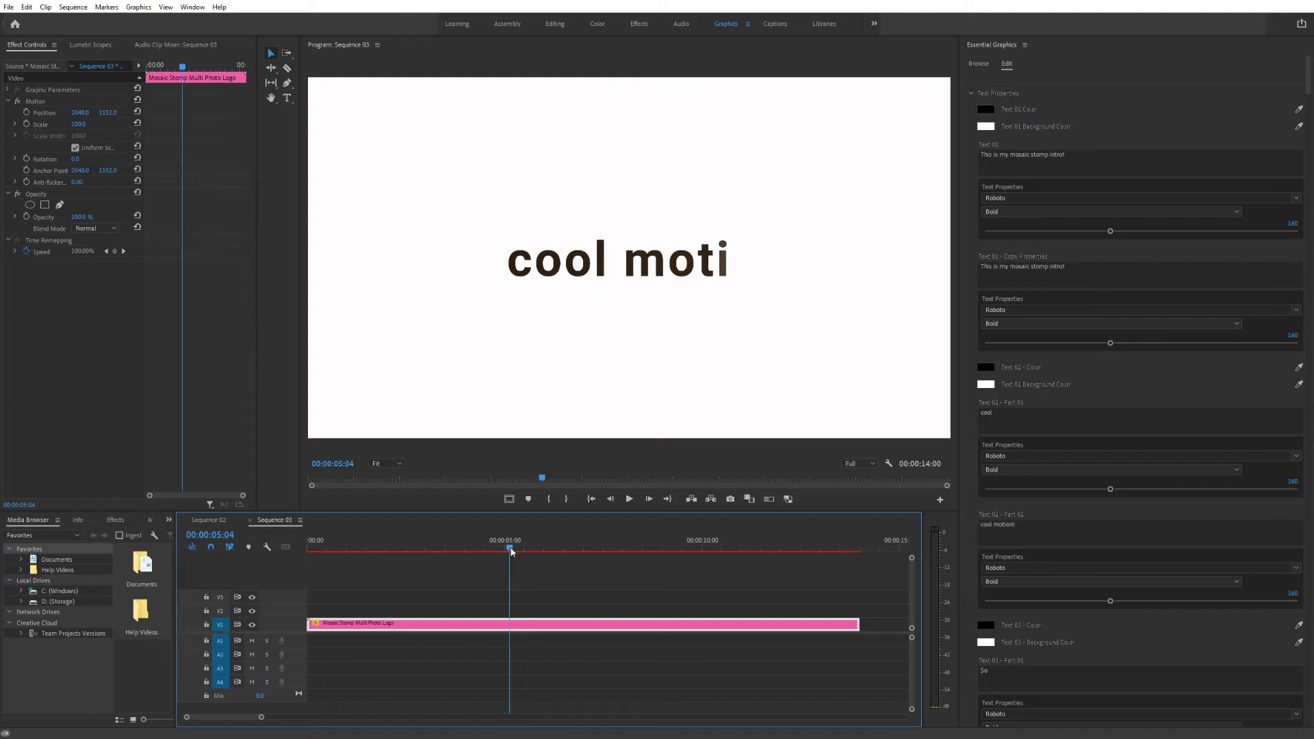
{"action": "left_click", "coordinate": [518, 548]}
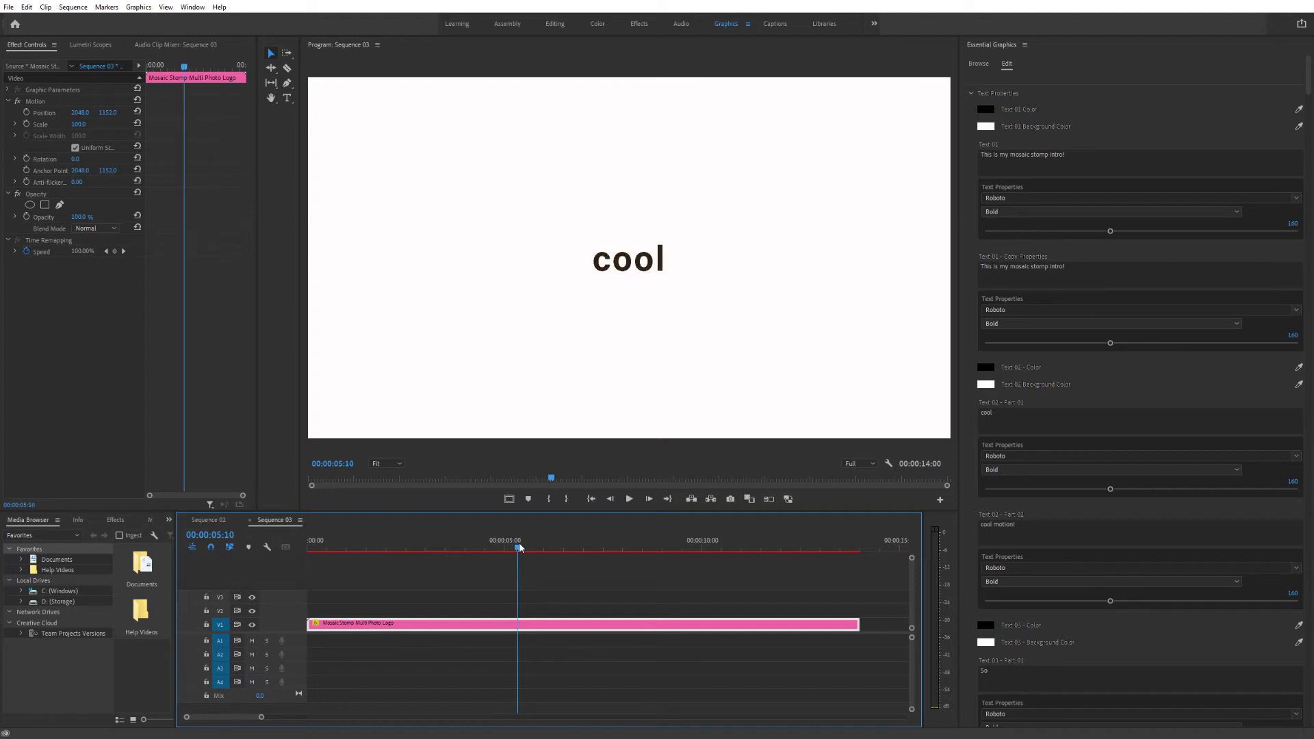
Look through the timeline for the third text and park the playhead on it at 00:00:07:18.
{"action": "left_click", "coordinate": [560, 546]}
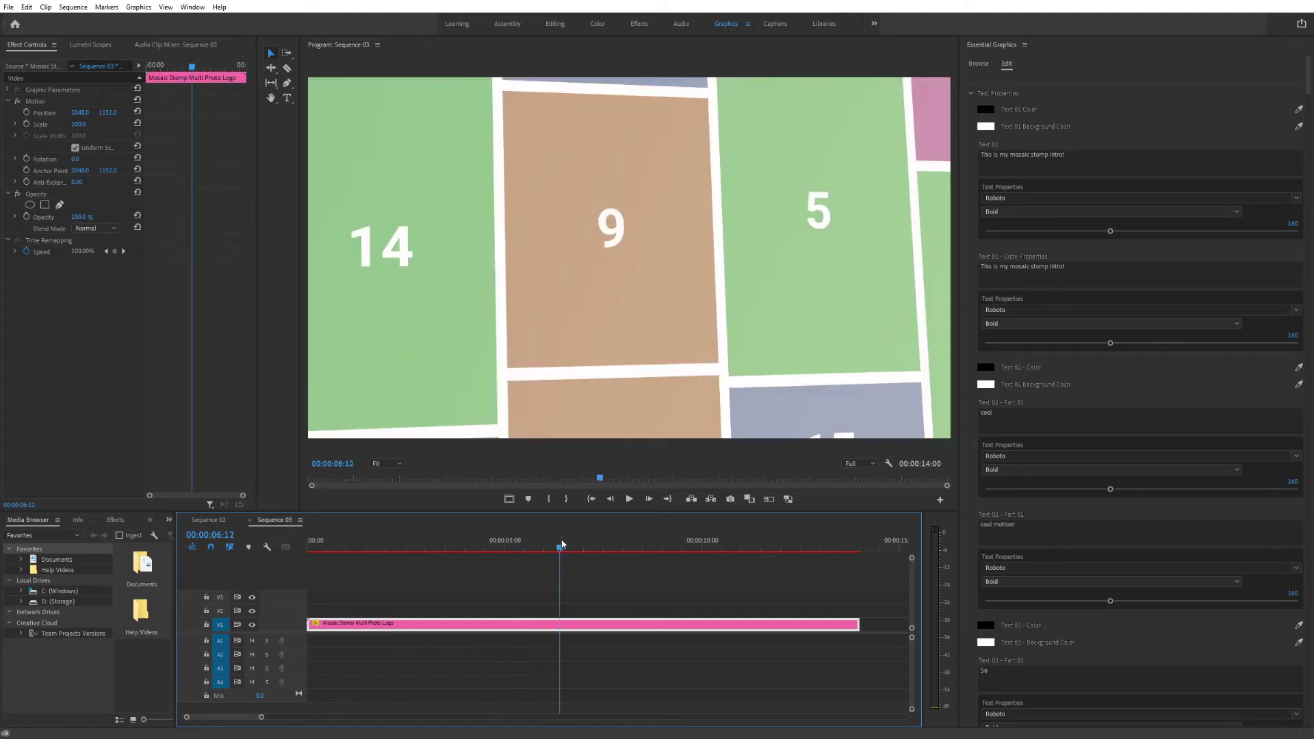
{"action": "left_click", "coordinate": [617, 549]}
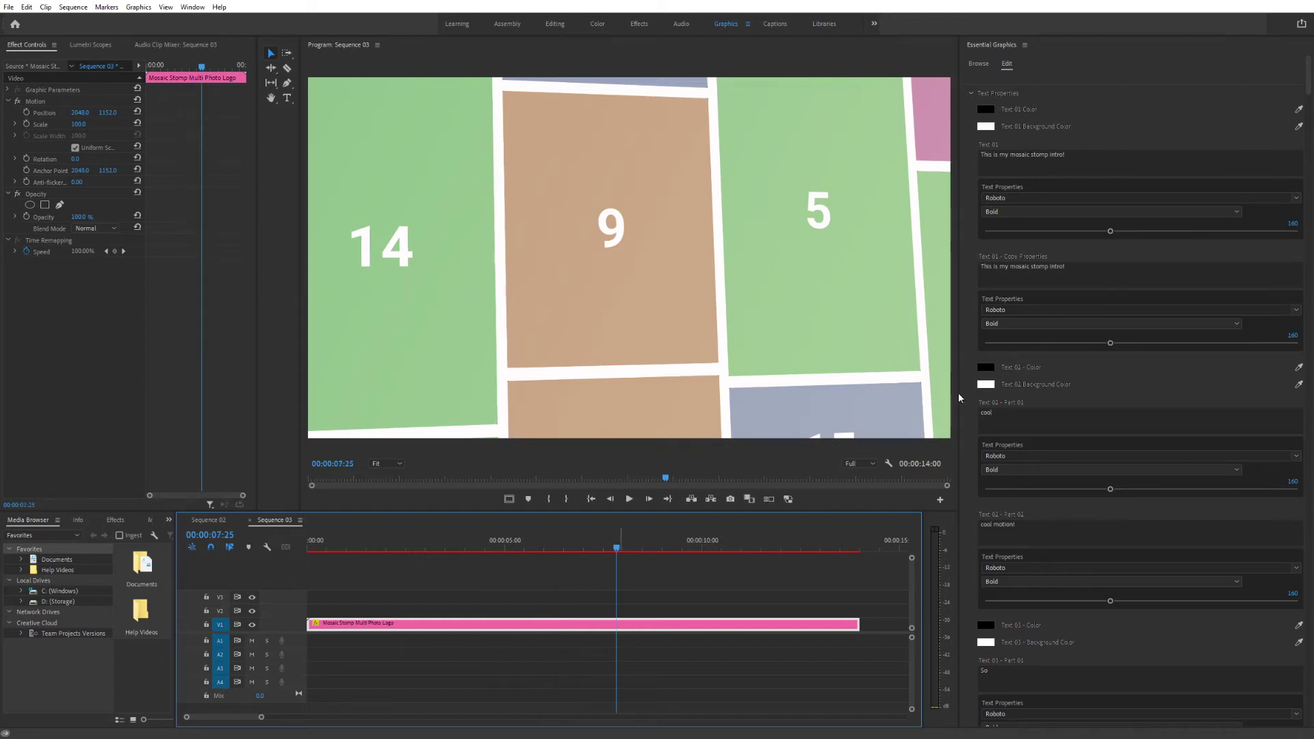
{"action": "left_click", "coordinate": [665, 544]}
{"action": "left_click_drag", "start_coordinate": [666, 546], "coordinate": [649, 550]}
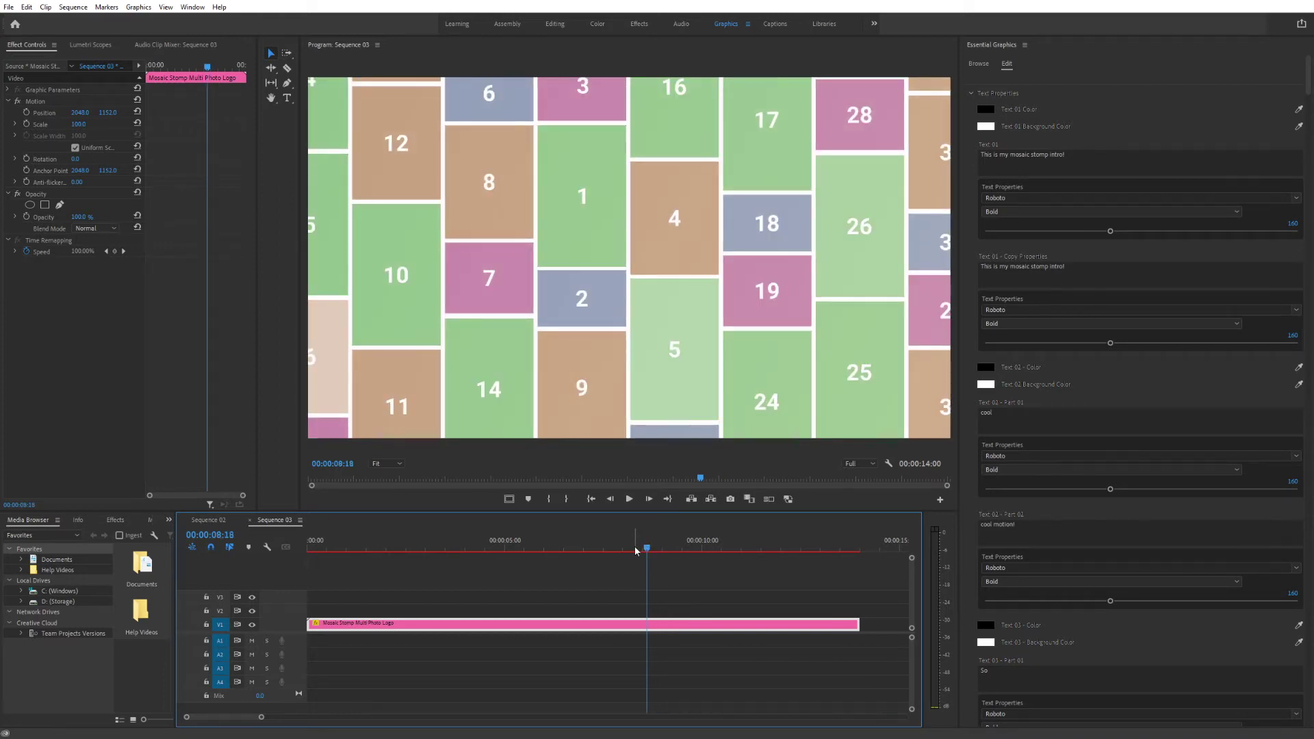
{"action": "left_click", "coordinate": [635, 546]}
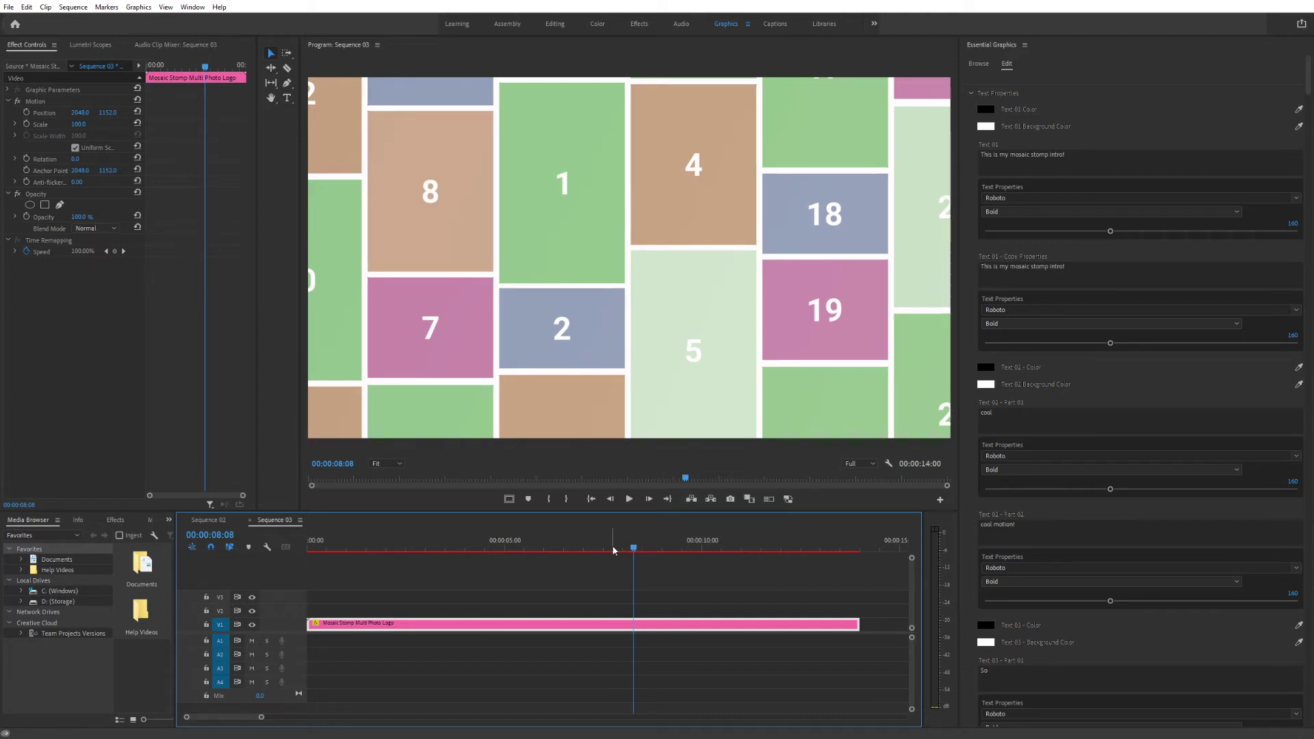
{"action": "left_click", "coordinate": [615, 547]}
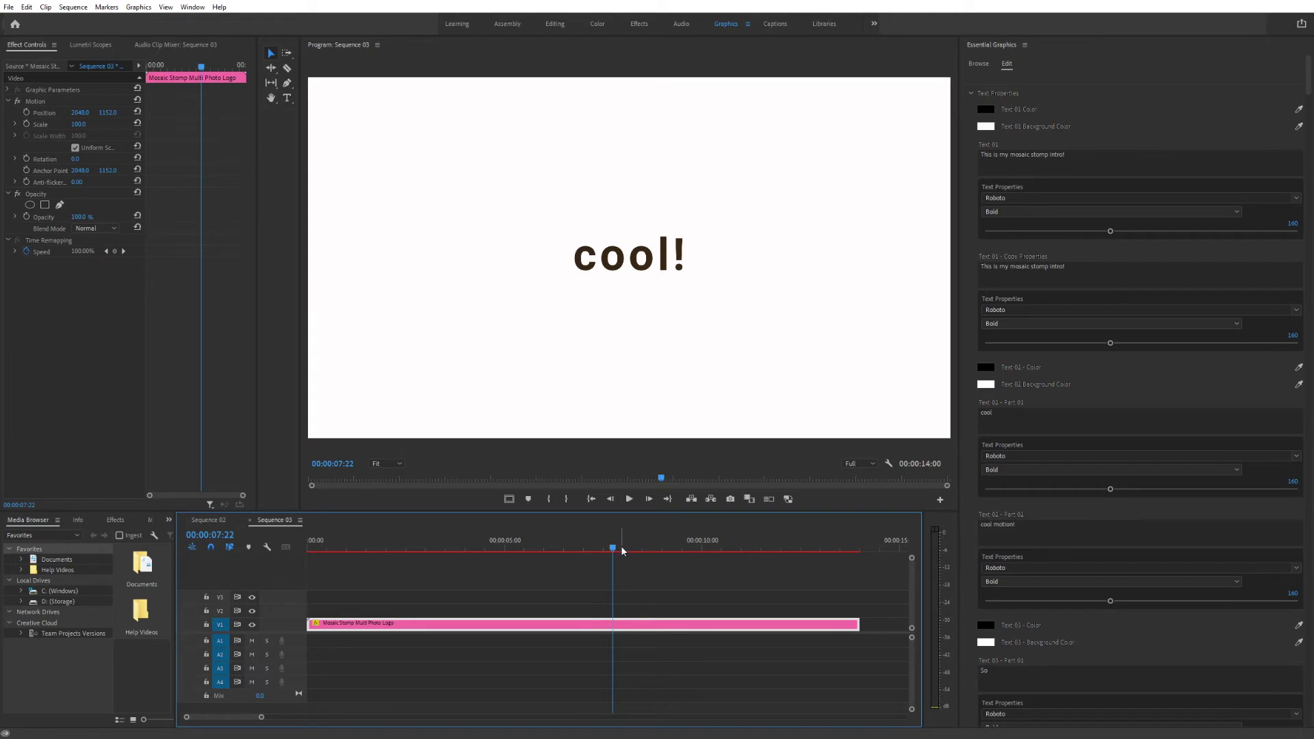
{"action": "left_click", "coordinate": [622, 549]}
{"action": "left_click", "coordinate": [629, 549]}
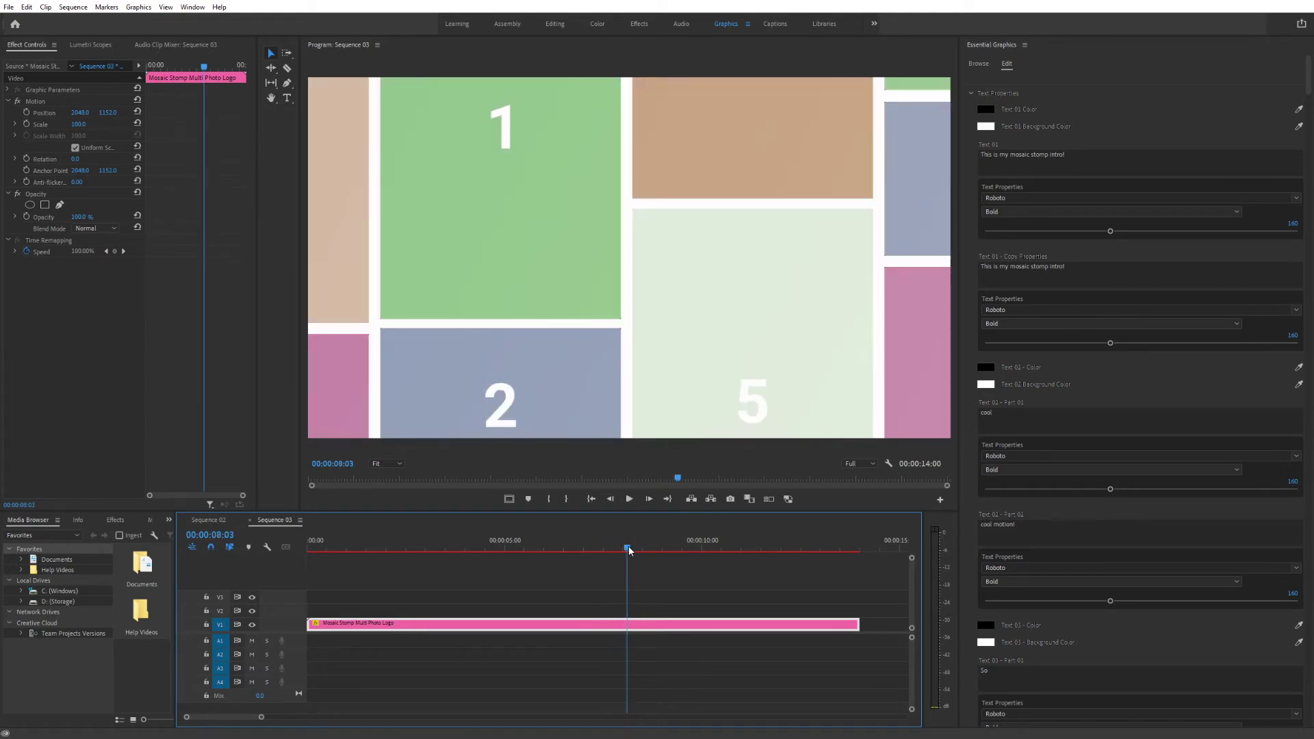
{"action": "left_click", "coordinate": [619, 548]}
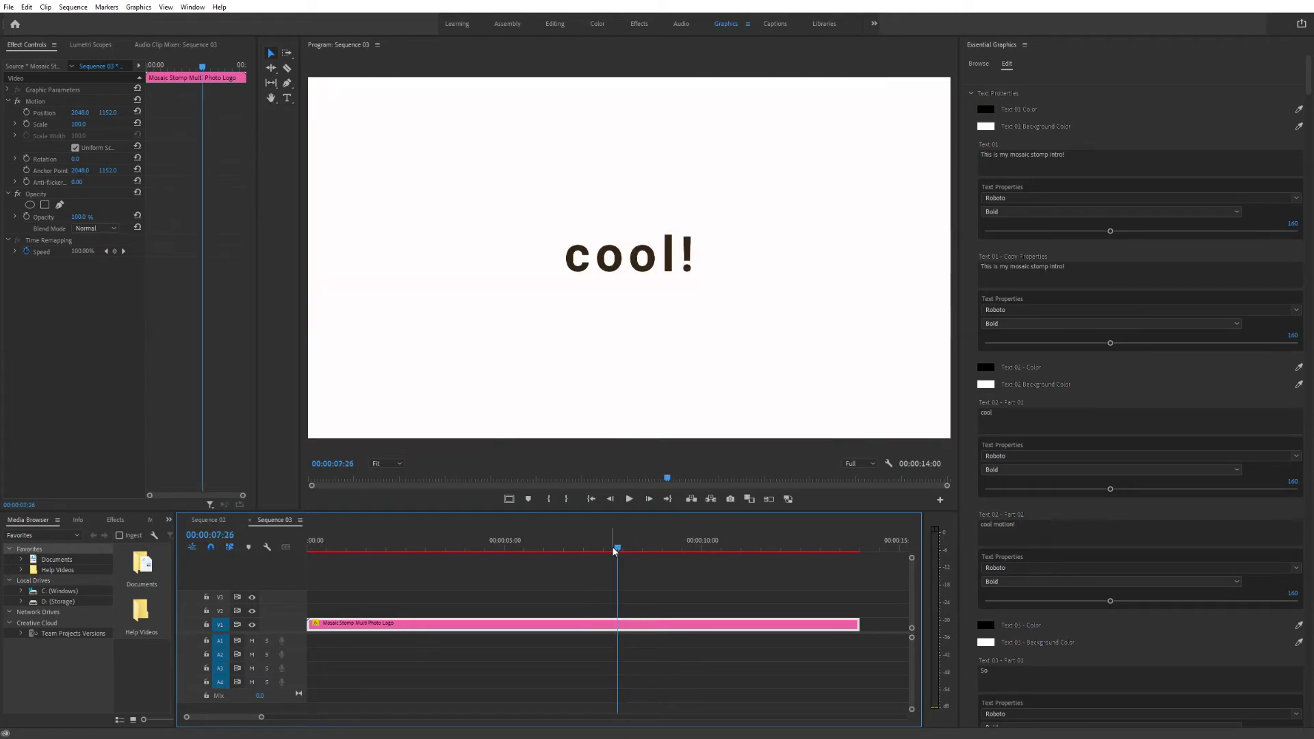
{"action": "left_click", "coordinate": [613, 550]}
{"action": "left_click", "coordinate": [607, 549]}
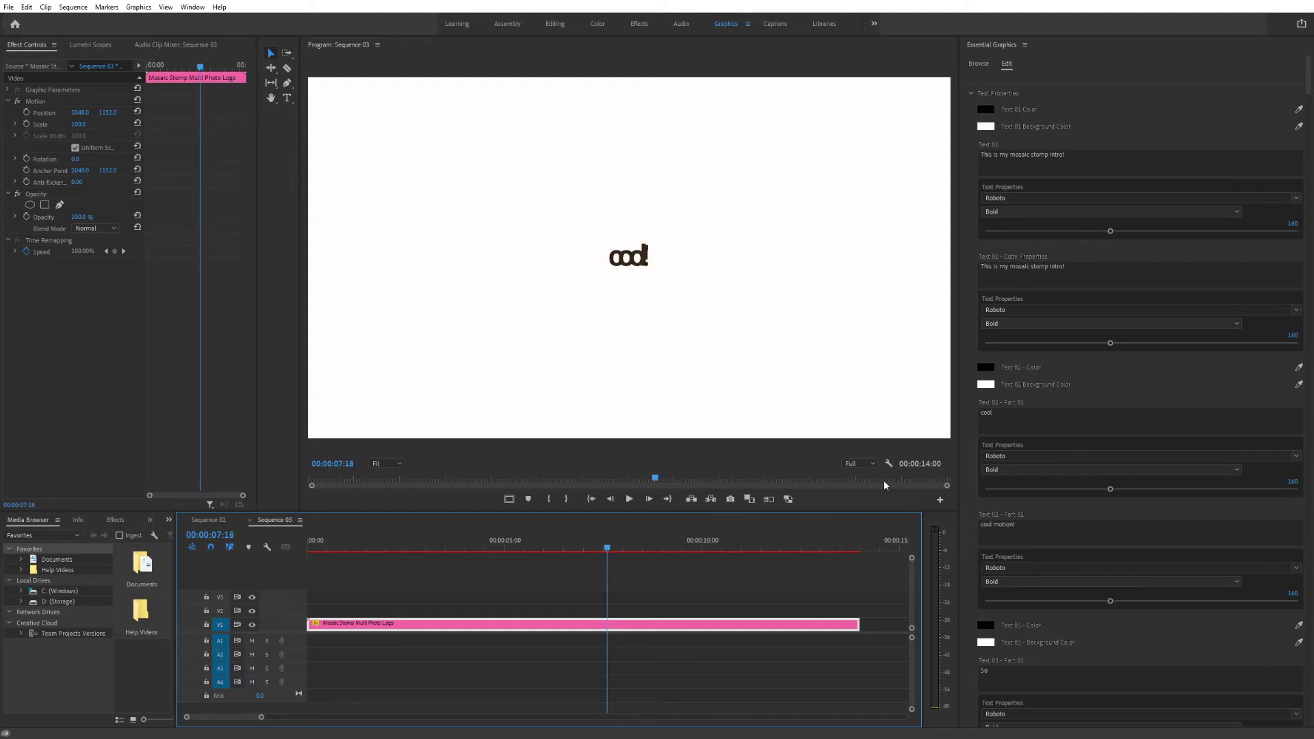
Replace the Text 03 - Part 01 wording with "for" and Part 02 with "photos!", and preview the text at 00:00:07:25.
{"action": "left_click", "coordinate": [991, 416]}
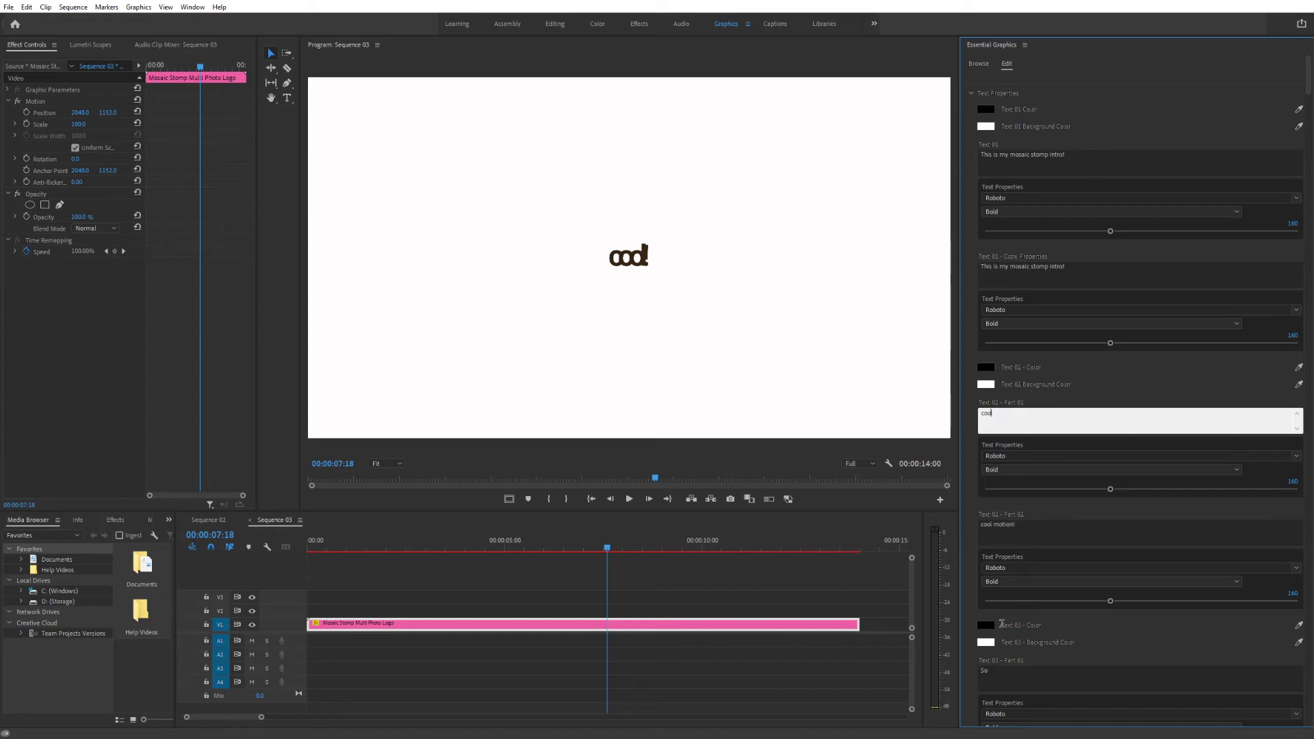
{"action": "left_click", "coordinate": [980, 650]}
{"action": "scroll", "coordinate": [979, 647], "scroll_direction": "down", "scroll_amount": 2}
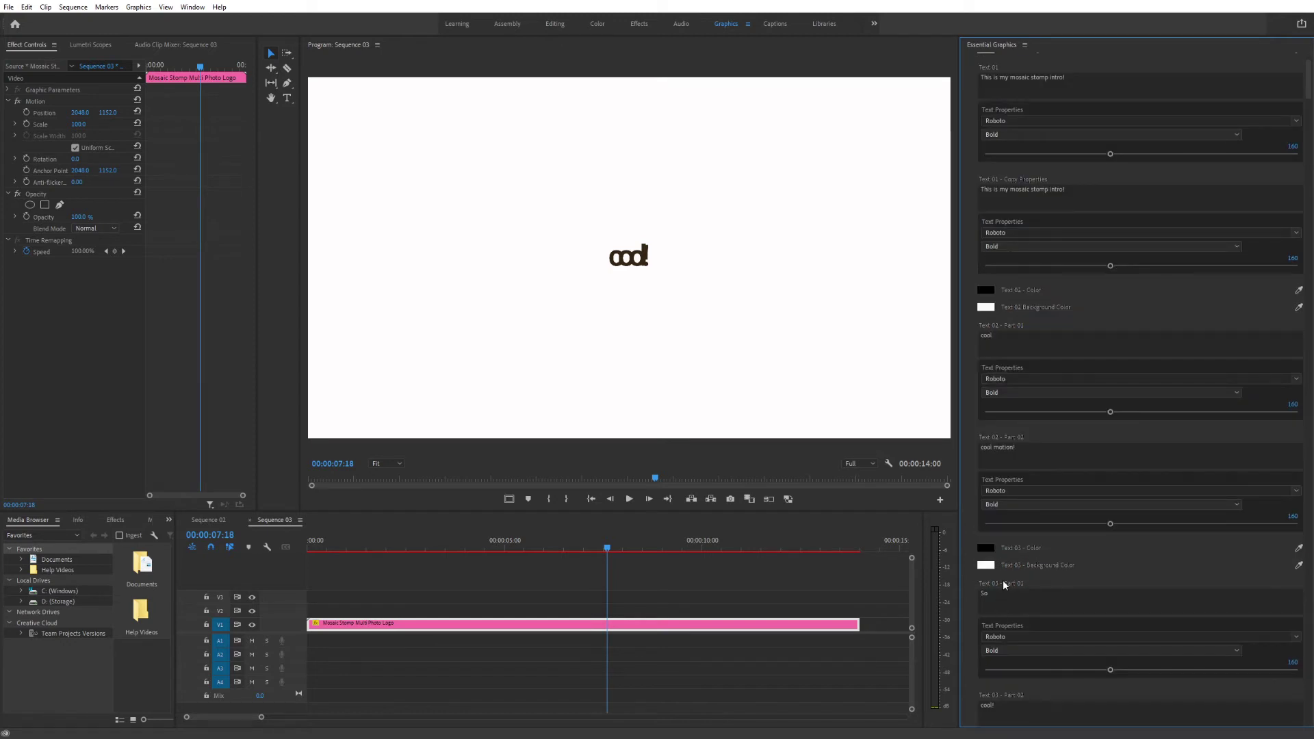
{"action": "scroll", "coordinate": [1004, 581], "scroll_direction": "down", "scroll_amount": 2}
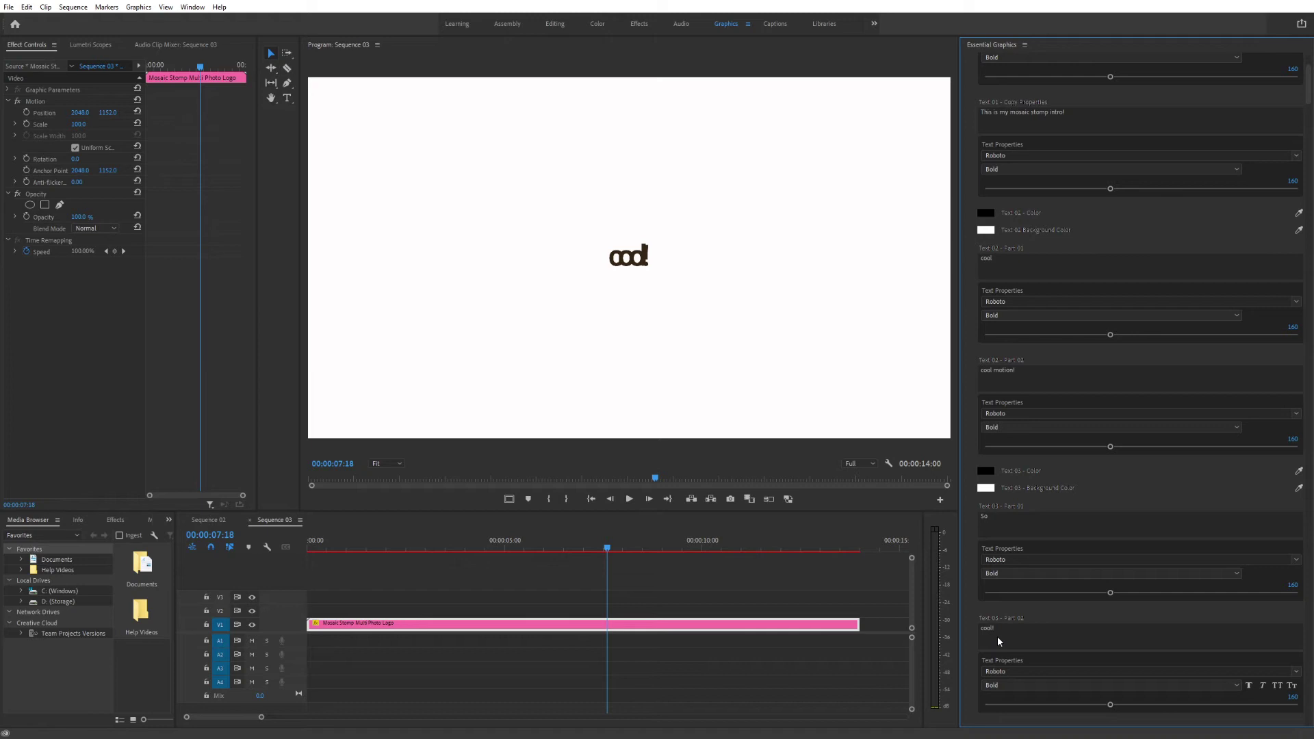
{"action": "left_click", "coordinate": [985, 519]}
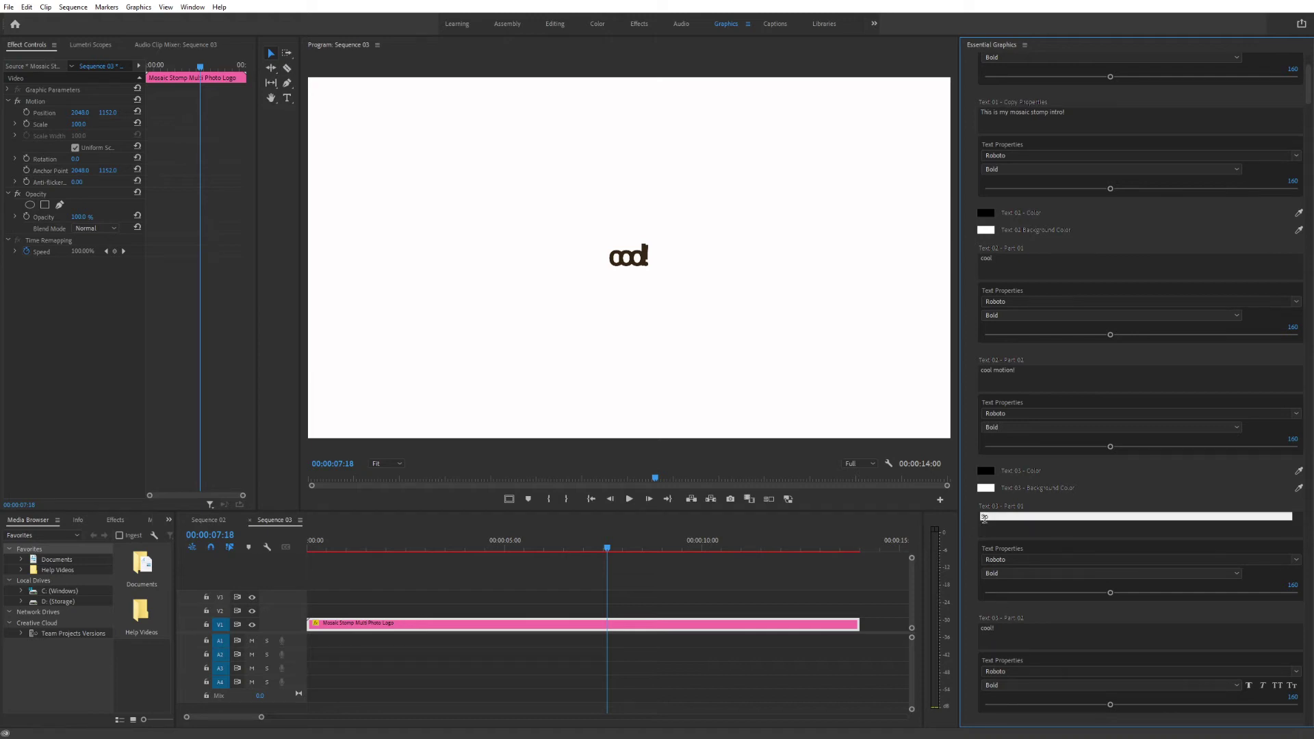
{"action": "double_click", "coordinate": [985, 519]}
{"action": "type", "text": "for"}
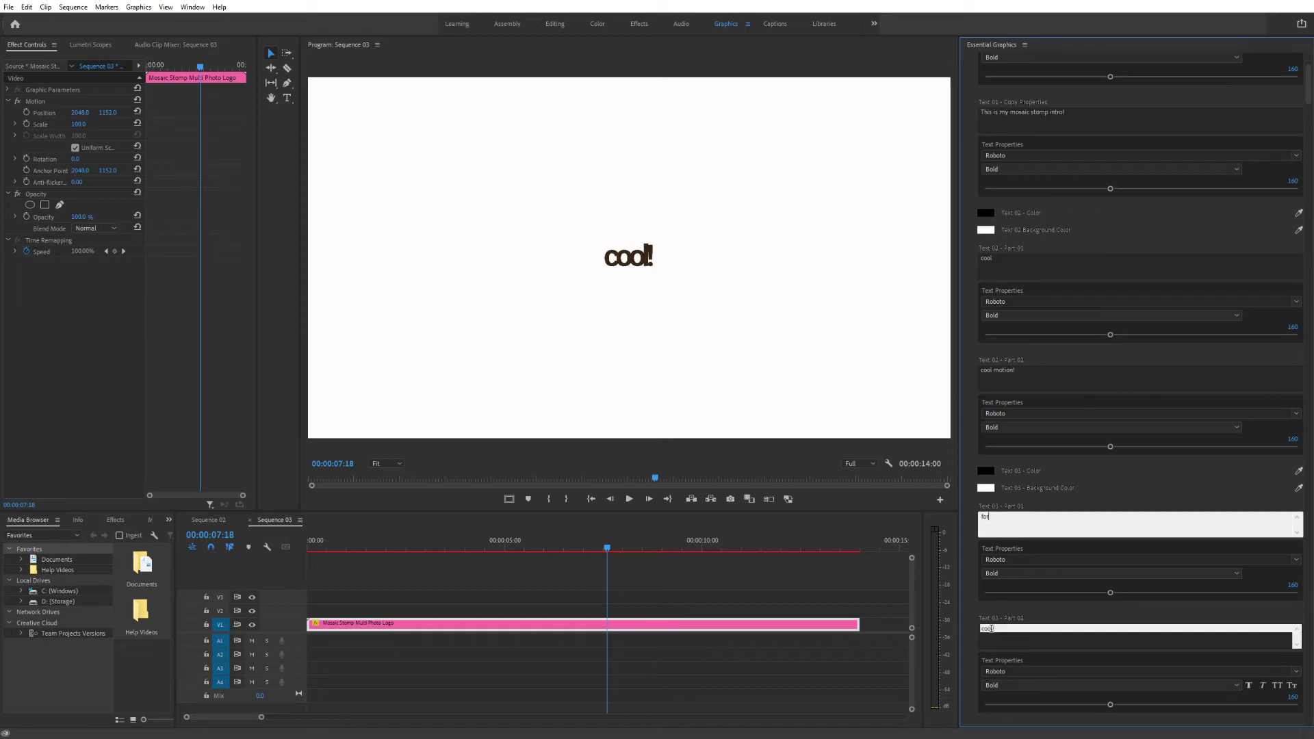
{"action": "double_click", "coordinate": [992, 630]}
{"action": "type", "text": "photos!"}
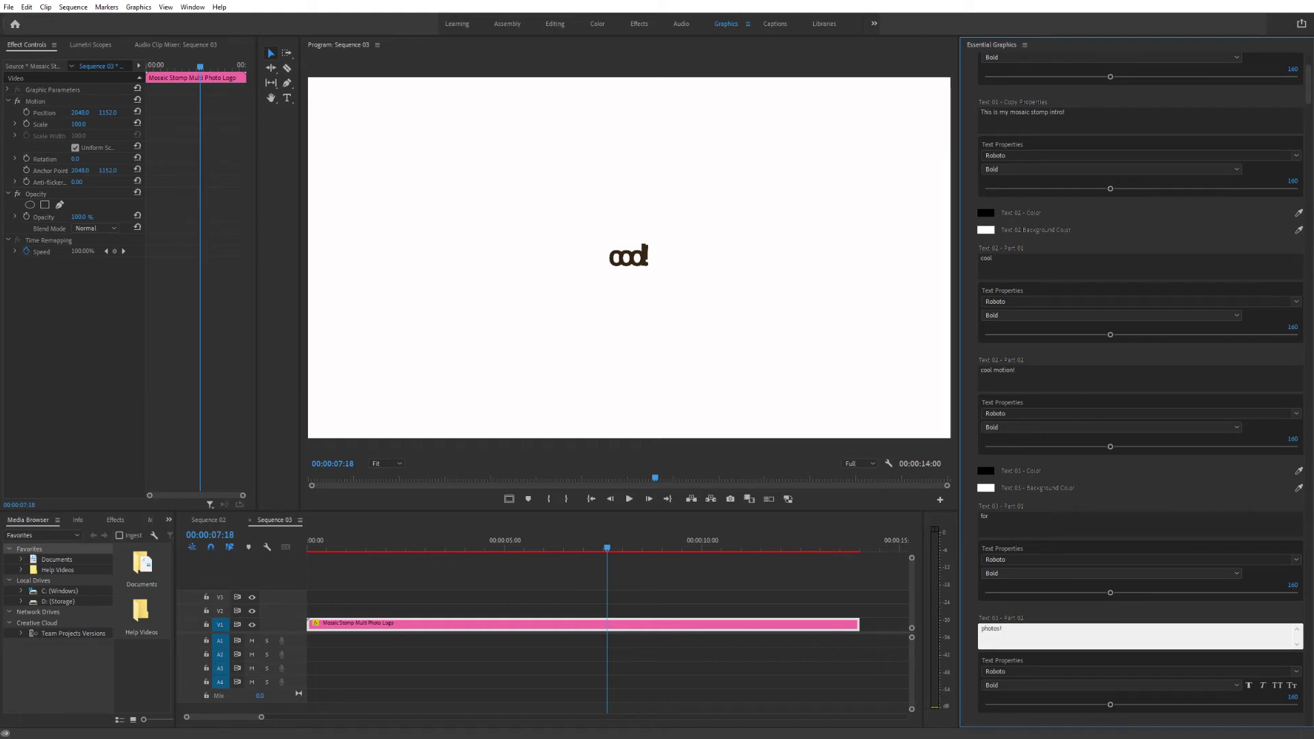
{"action": "left_click", "coordinate": [977, 620]}
{"action": "left_click_drag", "start_coordinate": [606, 549], "coordinate": [618, 548]}
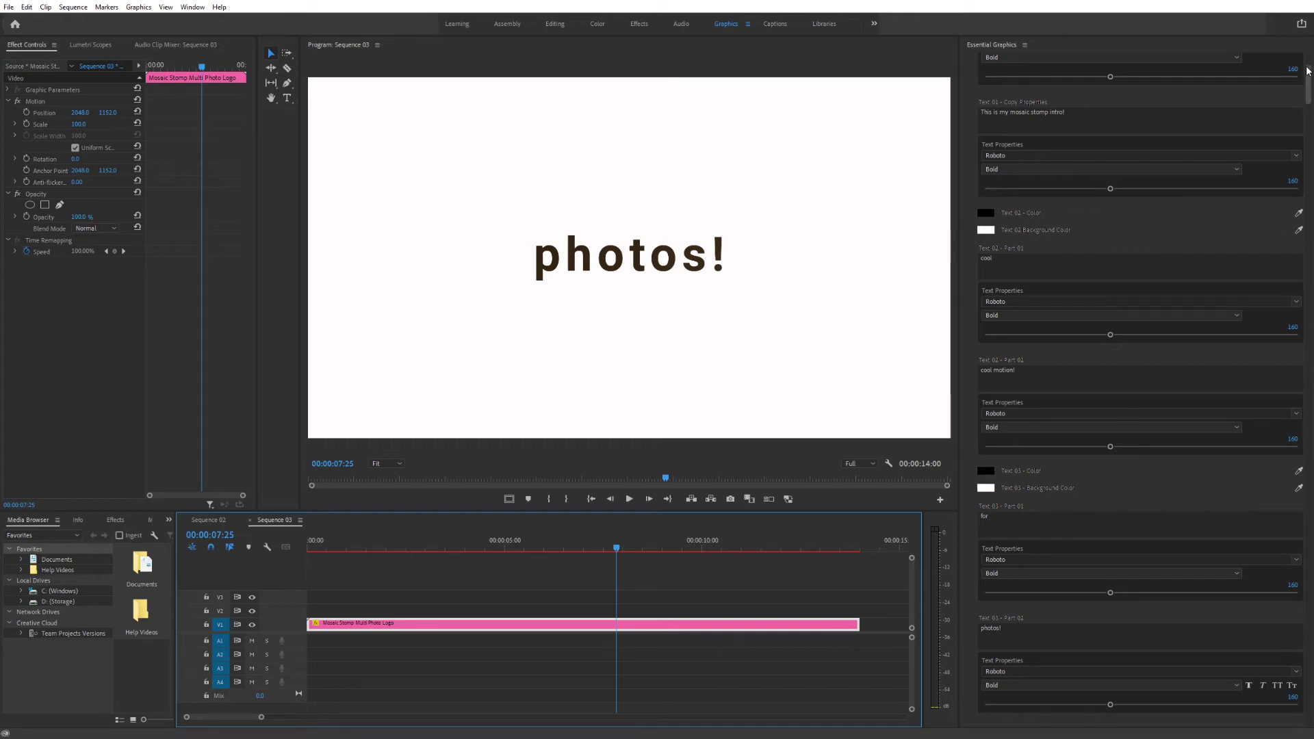
Collapse the text properties and move the playhead to the opening mosaic at 00:00:00:23.
{"action": "left_click_drag", "start_coordinate": [1308, 79], "coordinate": [1308, 47]}
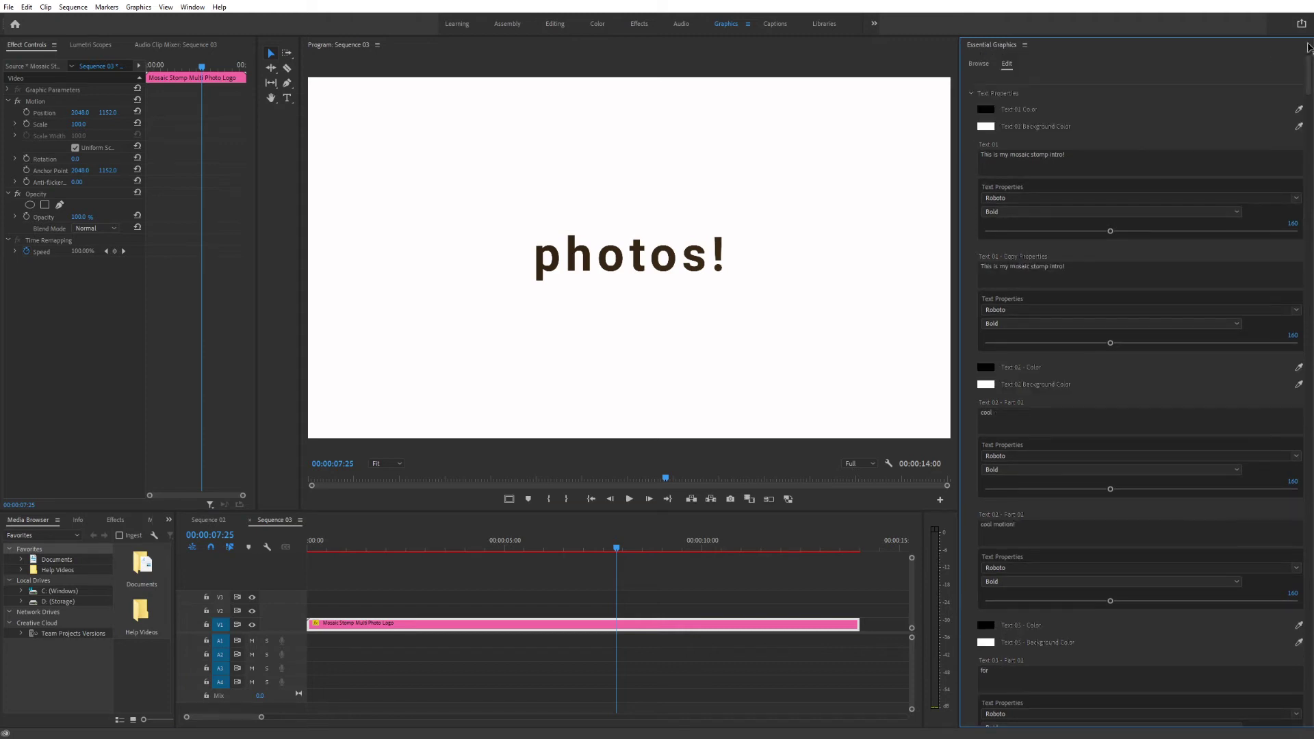
{"action": "left_click", "coordinate": [972, 96]}
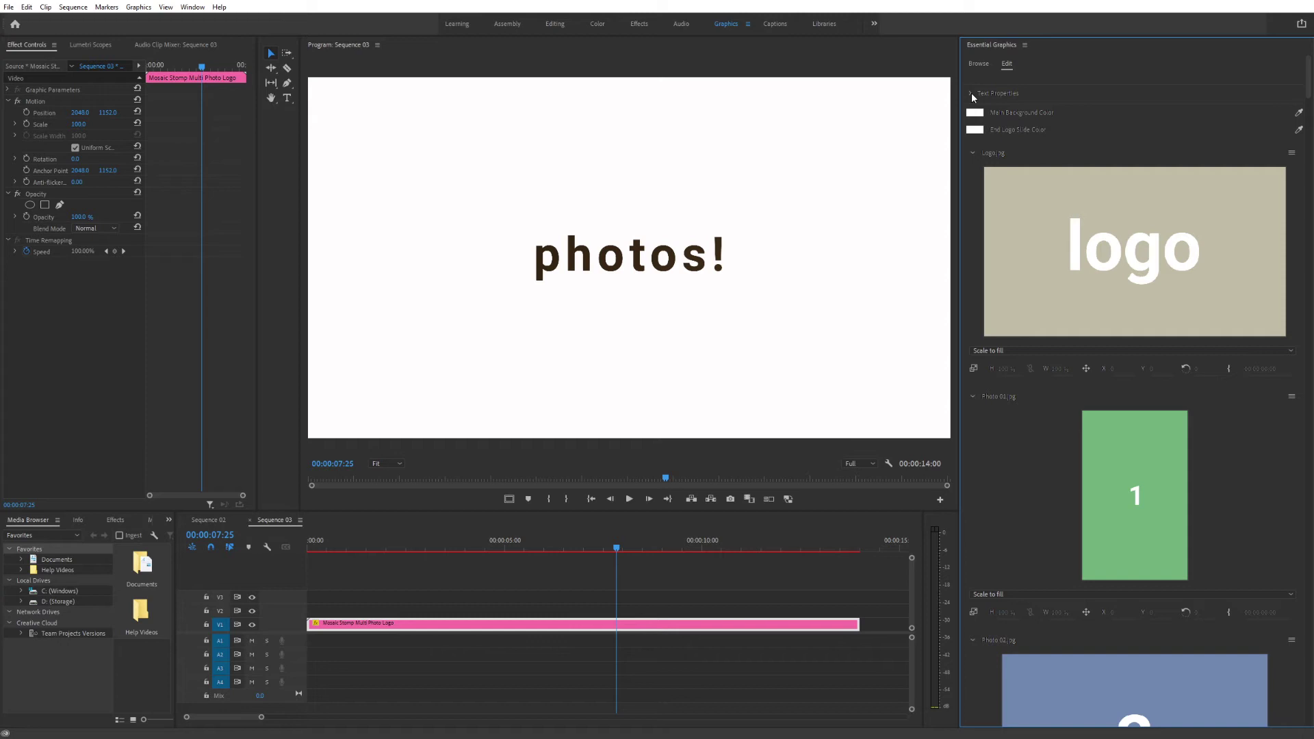
{"action": "left_click", "coordinate": [337, 546]}
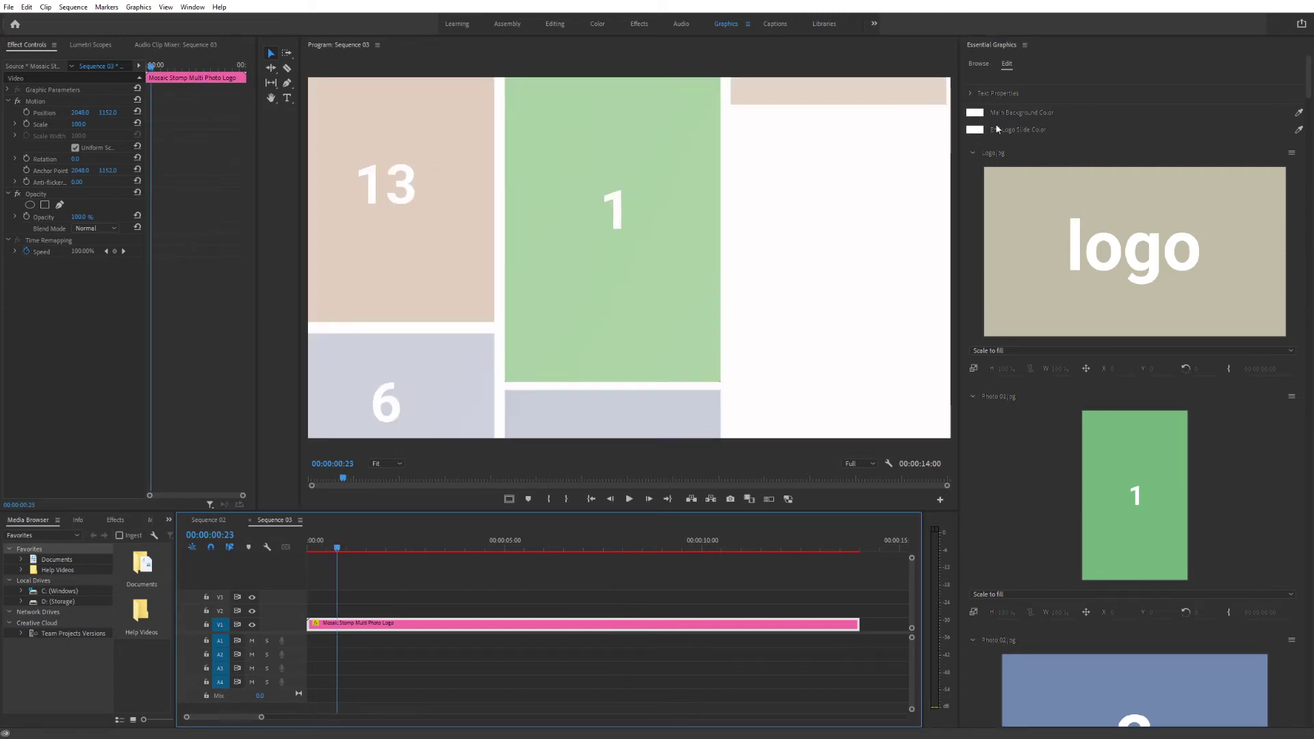
Set the template's Main Background Color to the near-black 0B0F0C.
{"action": "left_click", "coordinate": [976, 115]}
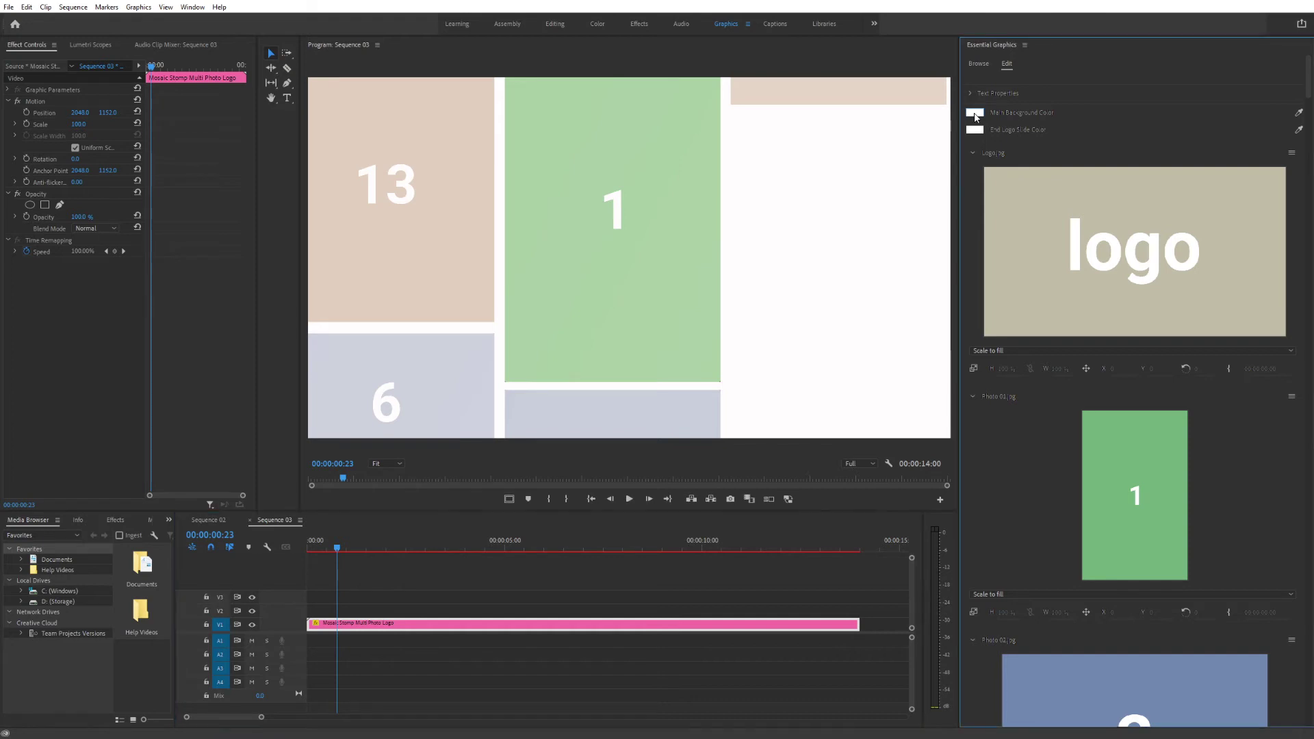
{"action": "left_click", "coordinate": [677, 356]}
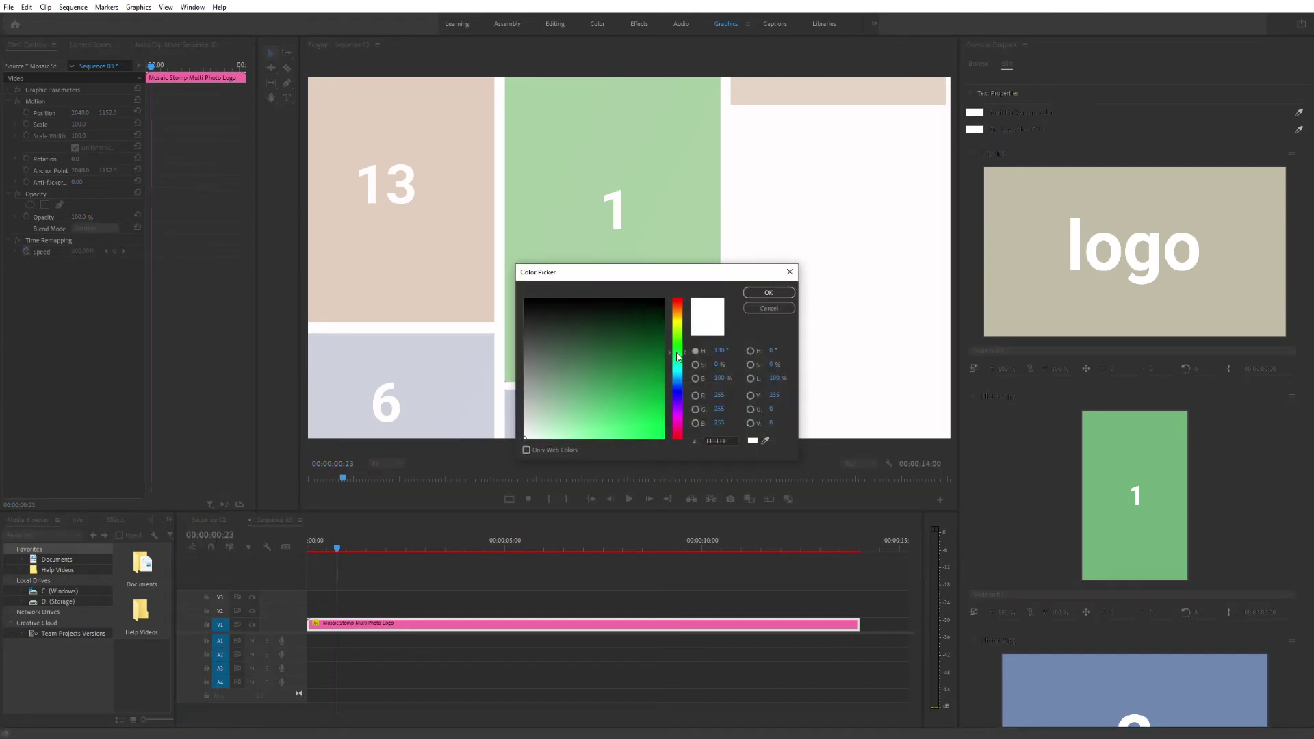
{"action": "left_click", "coordinate": [660, 374]}
{"action": "left_click", "coordinate": [563, 306]}
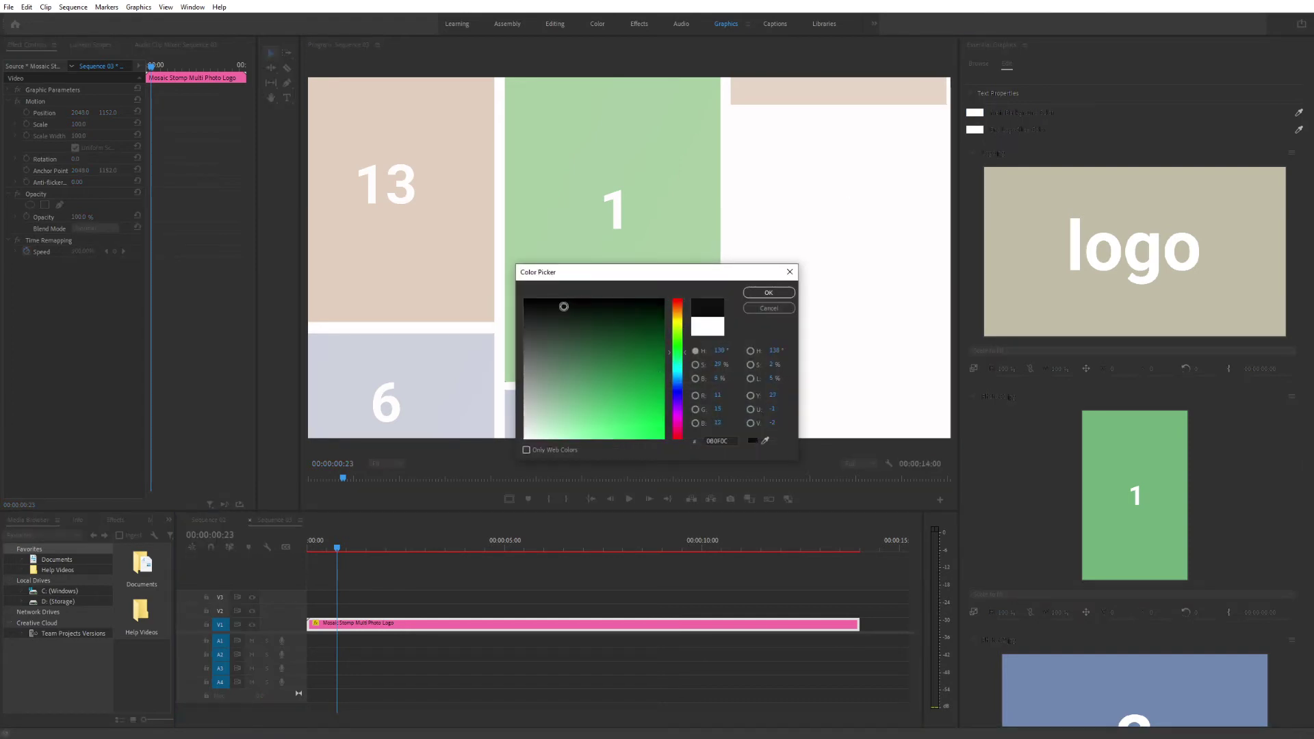
{"action": "left_click", "coordinate": [769, 292]}
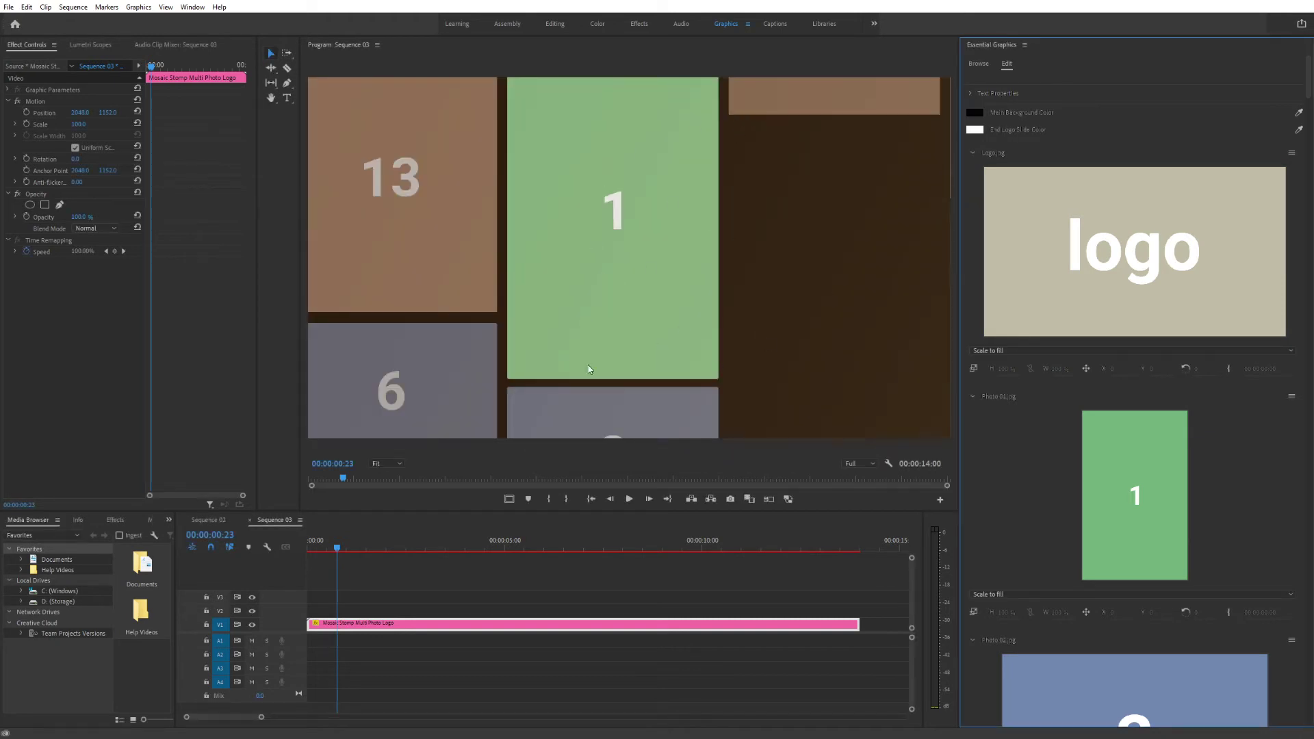
Move the playhead to 00:00:01:03 in the opening mosaic and set the Main Background Color to white FFFFFF.
{"action": "left_click", "coordinate": [351, 548]}
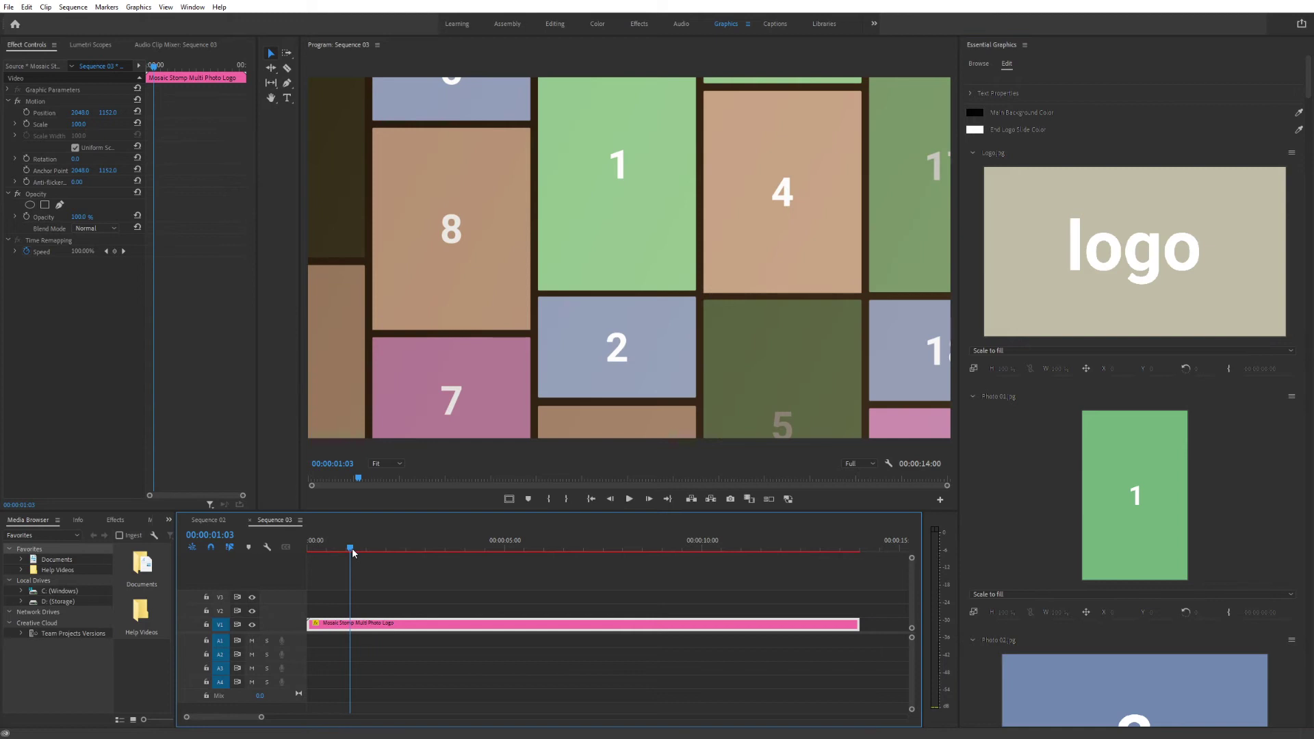
{"action": "left_click", "coordinate": [975, 113]}
{"action": "left_click", "coordinate": [525, 438]}
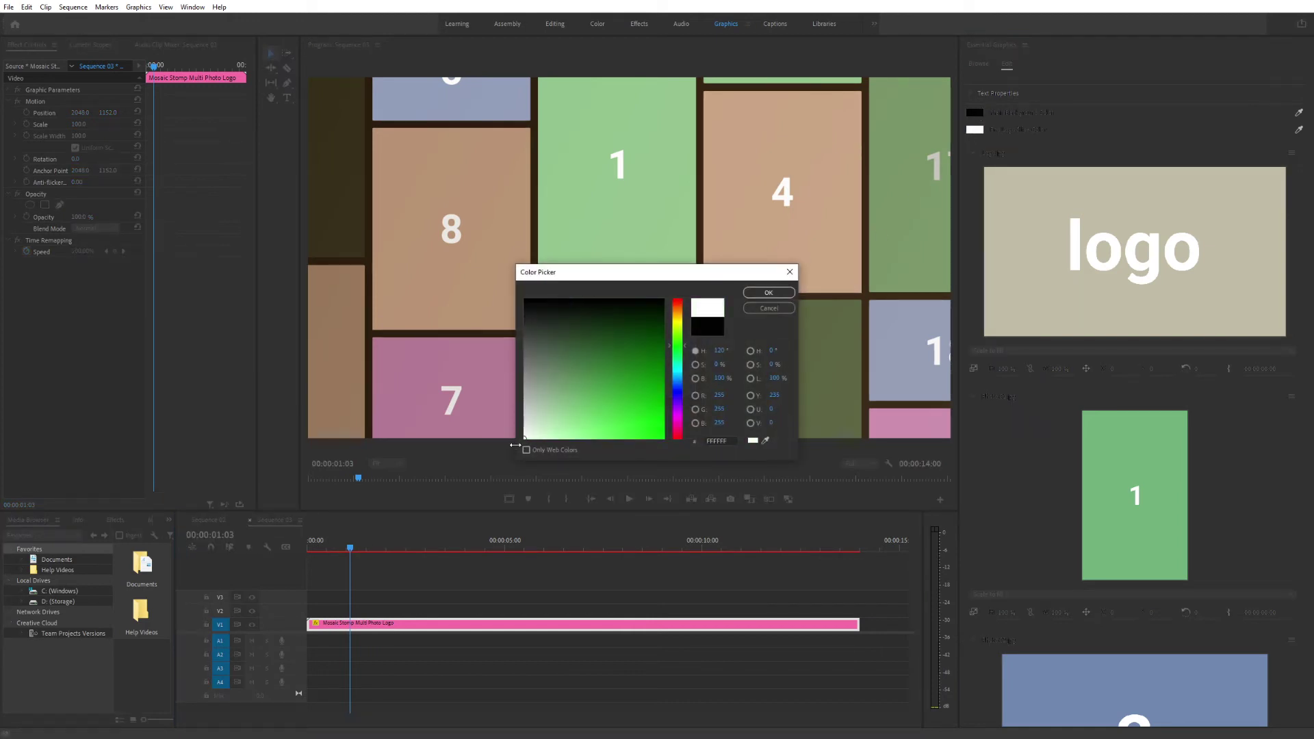
{"action": "left_click", "coordinate": [769, 292]}
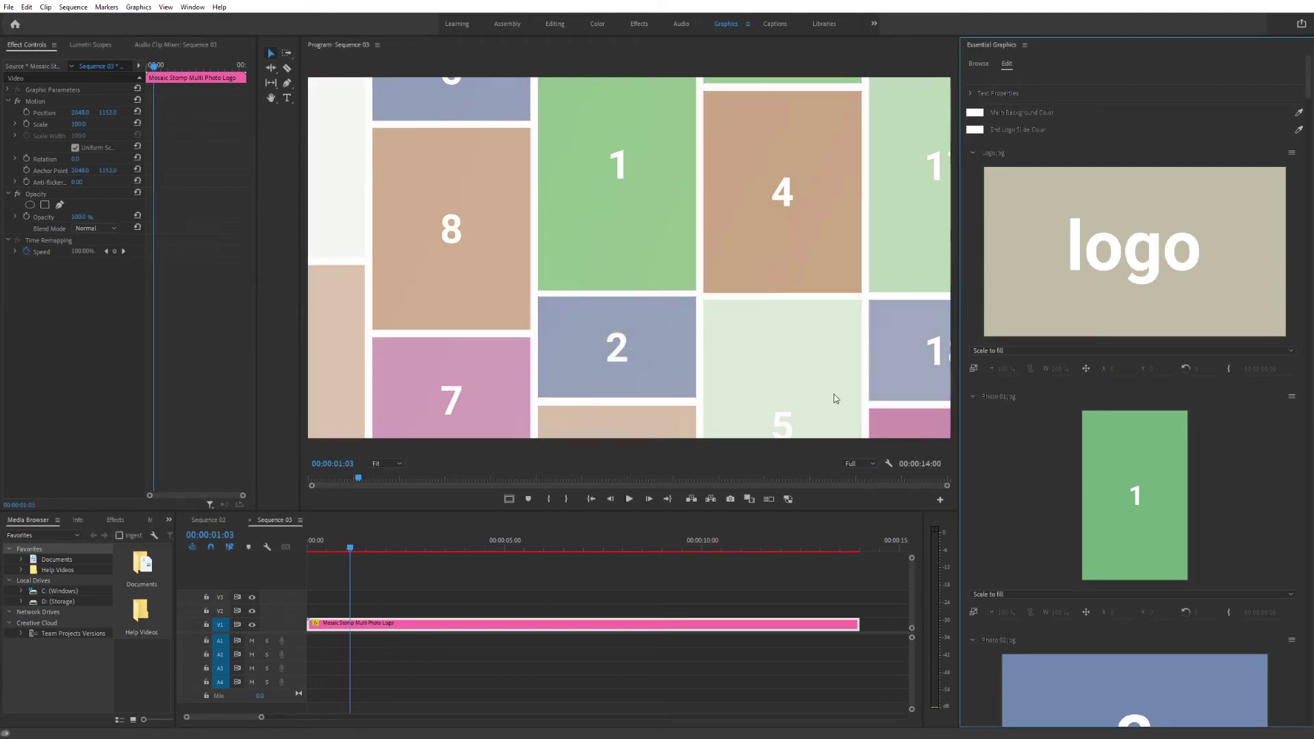
Move the playhead to the logo slide at 00:00:11:18 and set the 2nd Logo Slide Color to green 2A9025.
{"action": "left_click", "coordinate": [766, 548]}
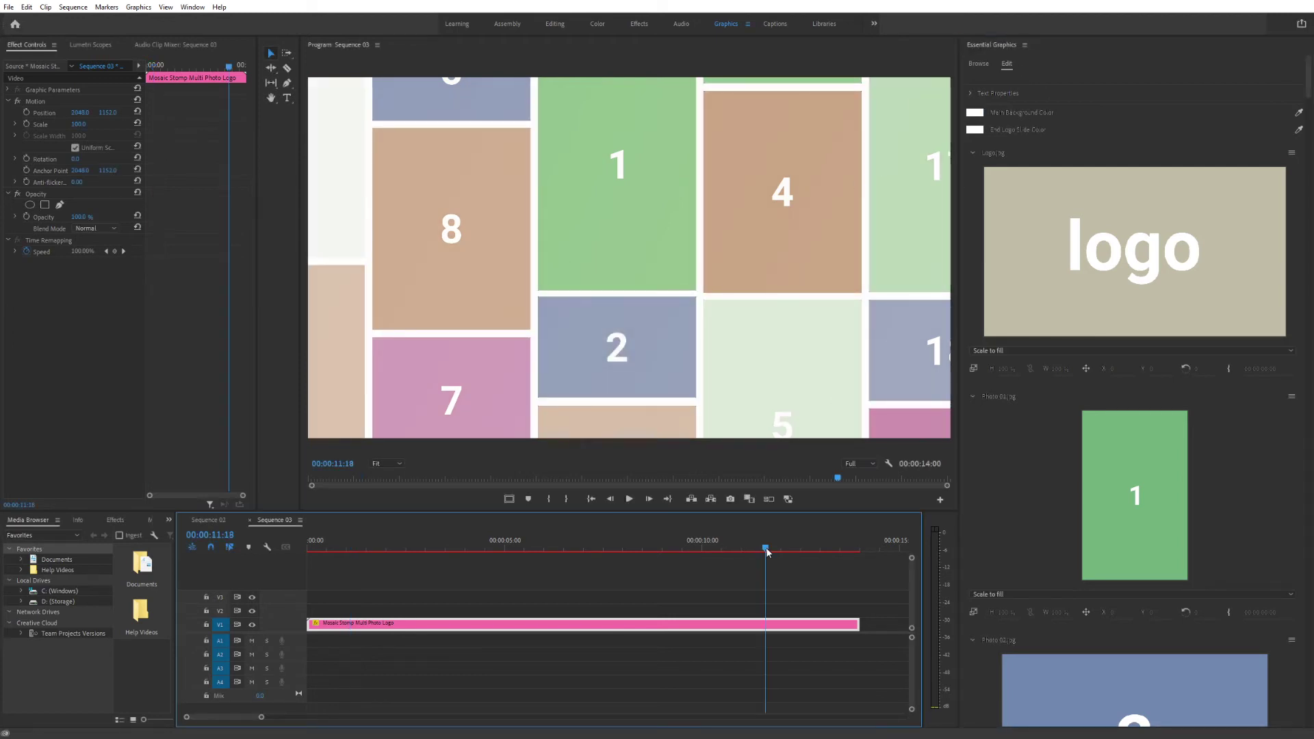
{"action": "left_click", "coordinate": [974, 129]}
{"action": "left_click", "coordinate": [677, 345]}
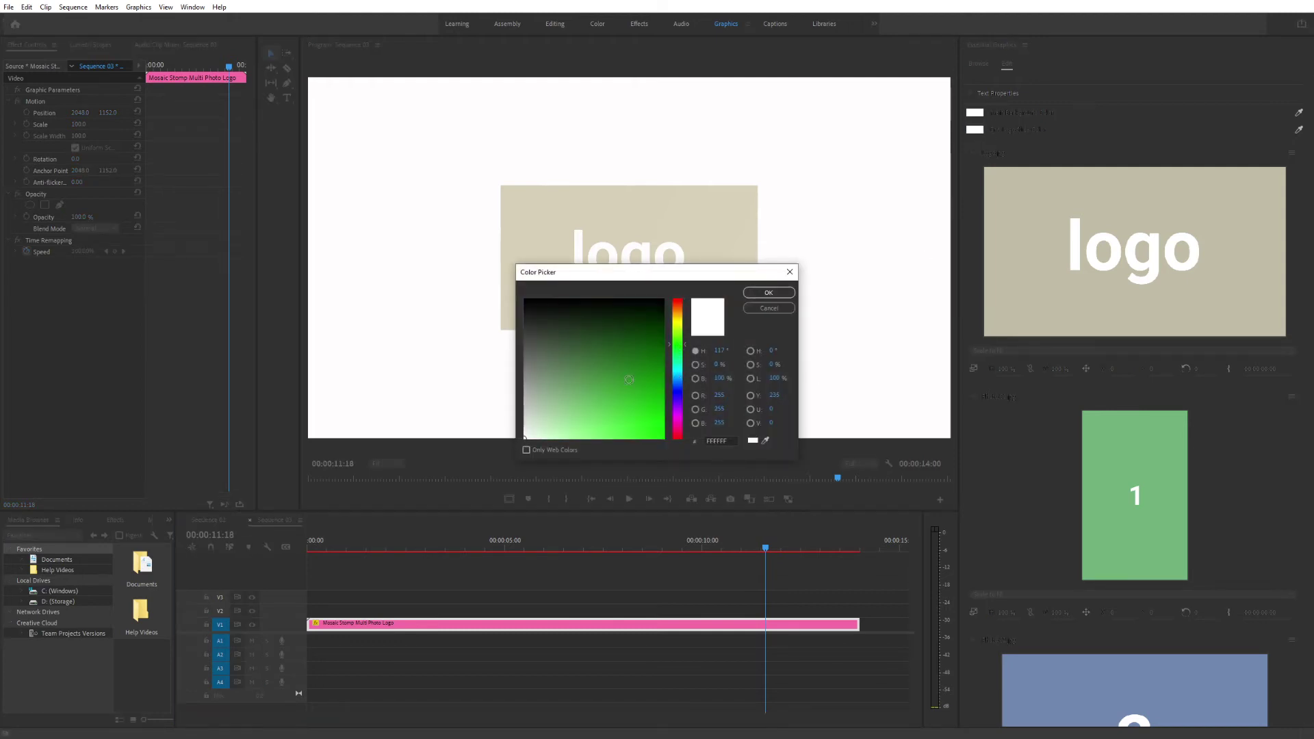
{"action": "left_click", "coordinate": [628, 379]}
{"action": "left_click", "coordinate": [768, 292]}
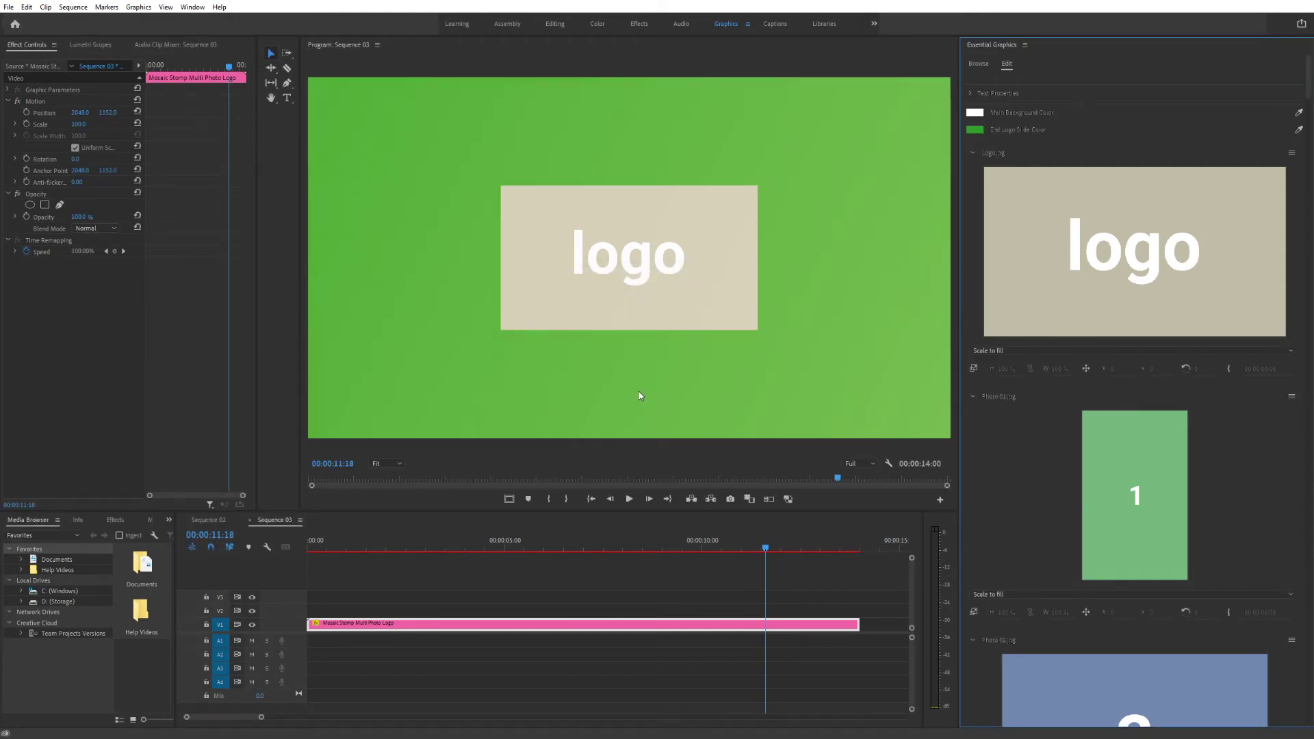
Set the 2nd Logo Slide Color back to white.
{"action": "left_click", "coordinate": [976, 130]}
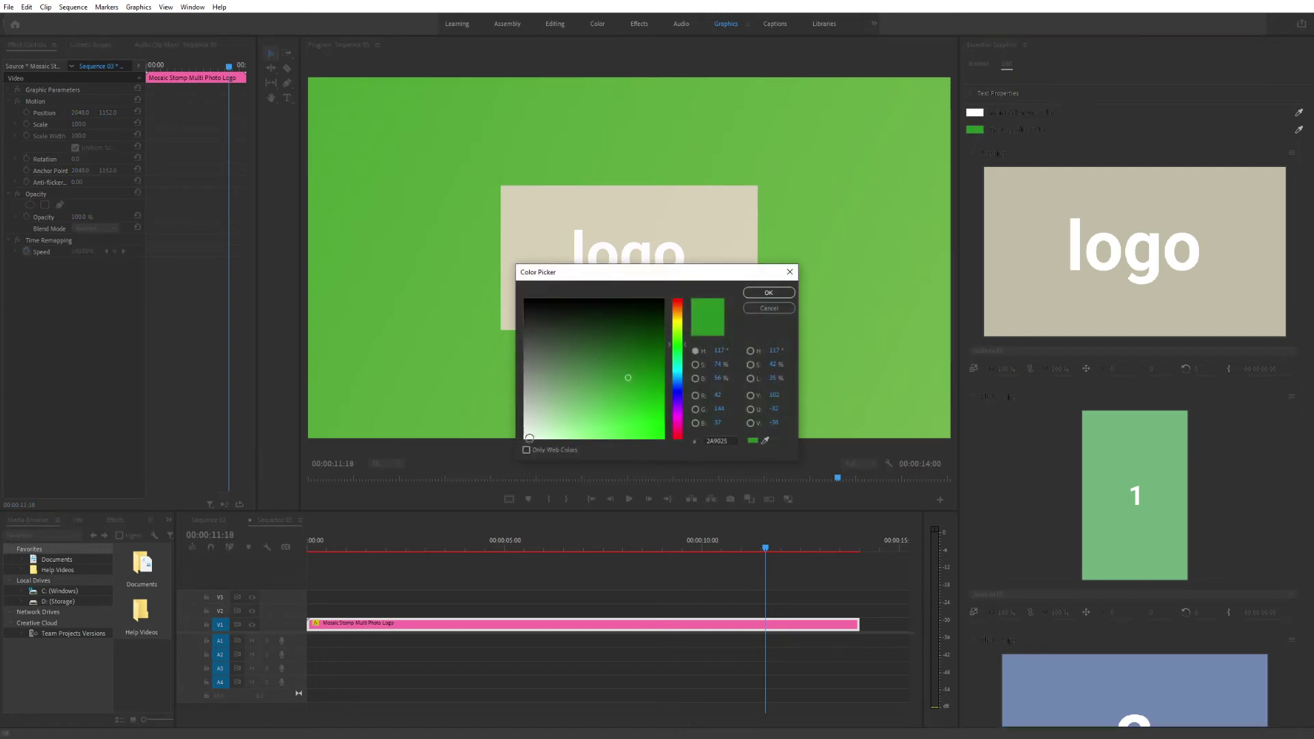
{"action": "left_click", "coordinate": [524, 438]}
{"action": "left_click", "coordinate": [766, 294]}
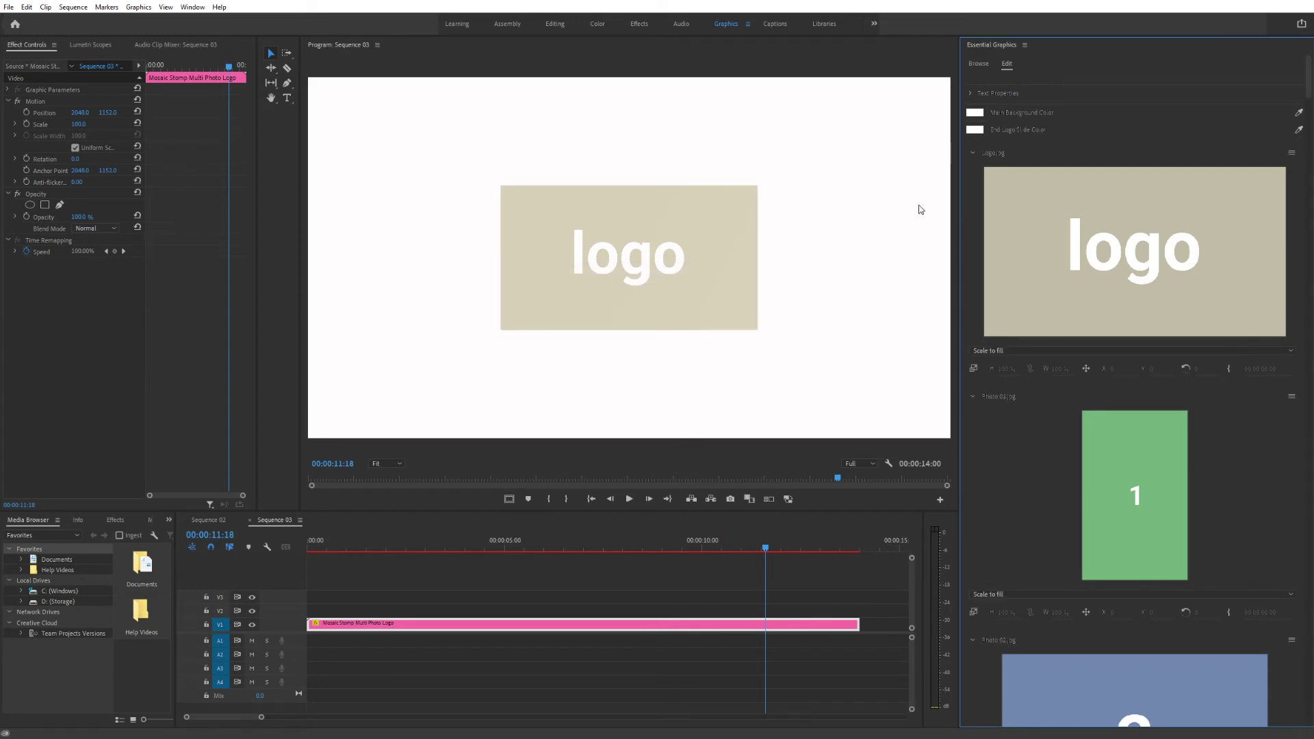
Replace the template's logo placeholder with "envato logo new main.png" from the Logos folder.
{"action": "left_click", "coordinate": [1292, 154]}
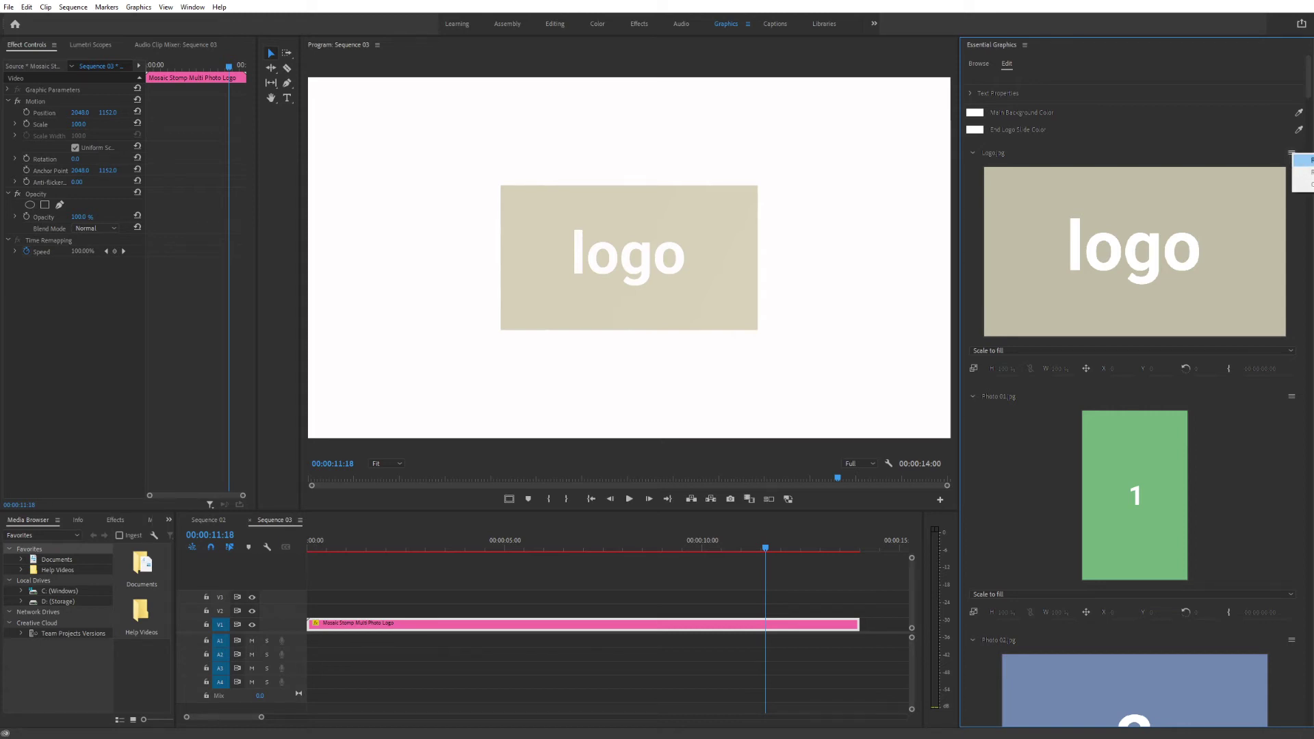
{"action": "left_click", "coordinate": [1284, 158]}
{"action": "left_click", "coordinate": [1292, 154]}
{"action": "left_click", "coordinate": [1307, 163]}
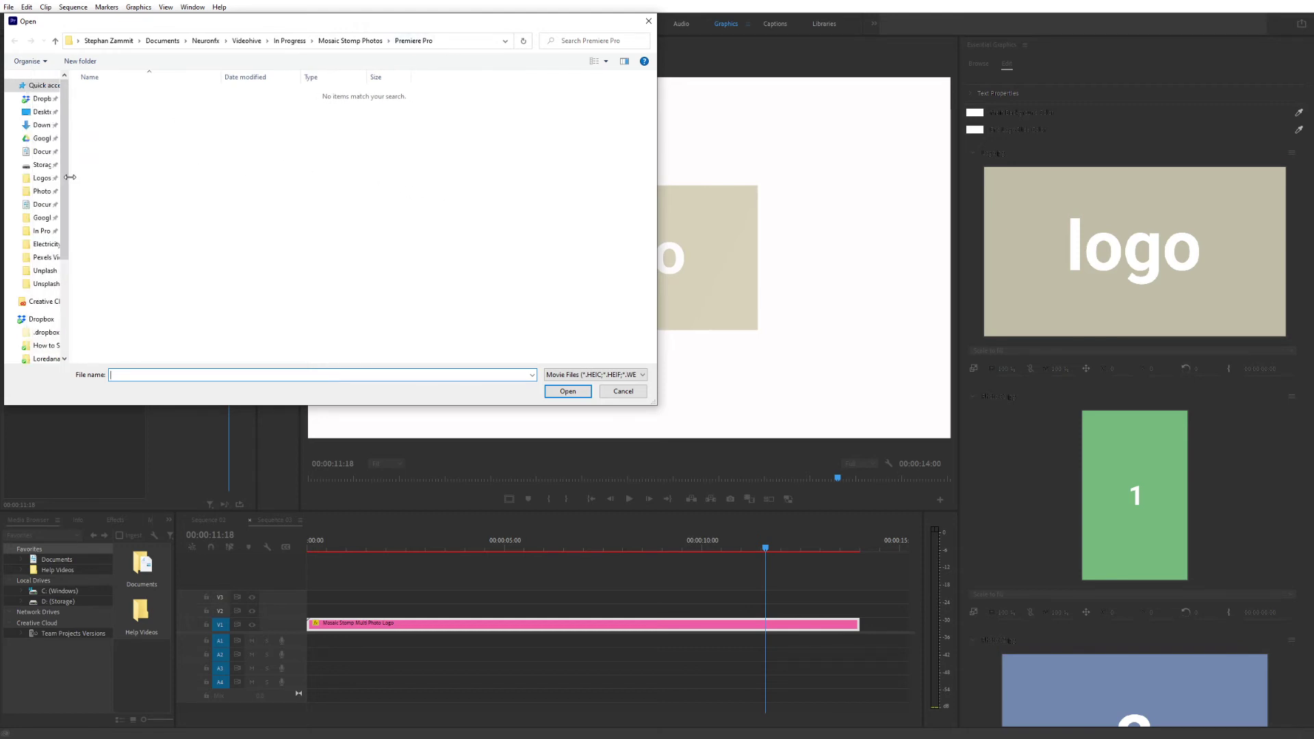
{"action": "left_click", "coordinate": [41, 179]}
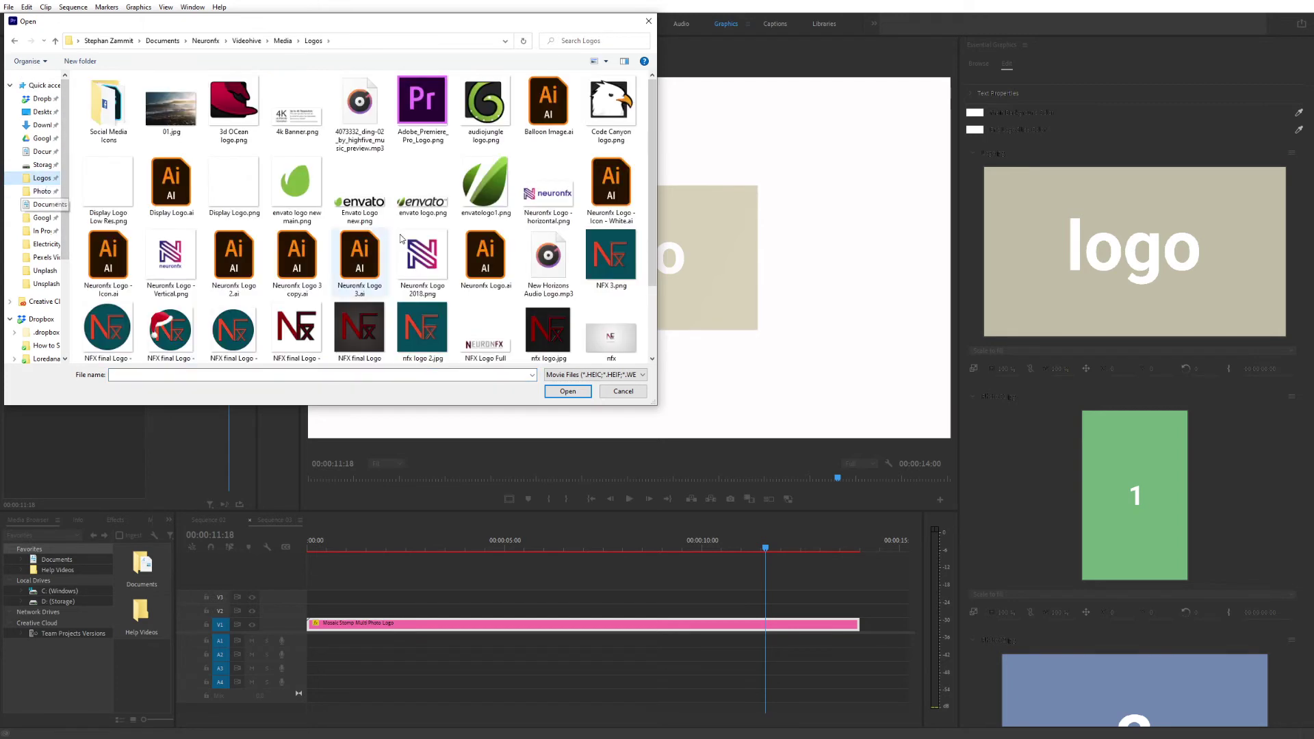
{"action": "left_click", "coordinate": [308, 184]}
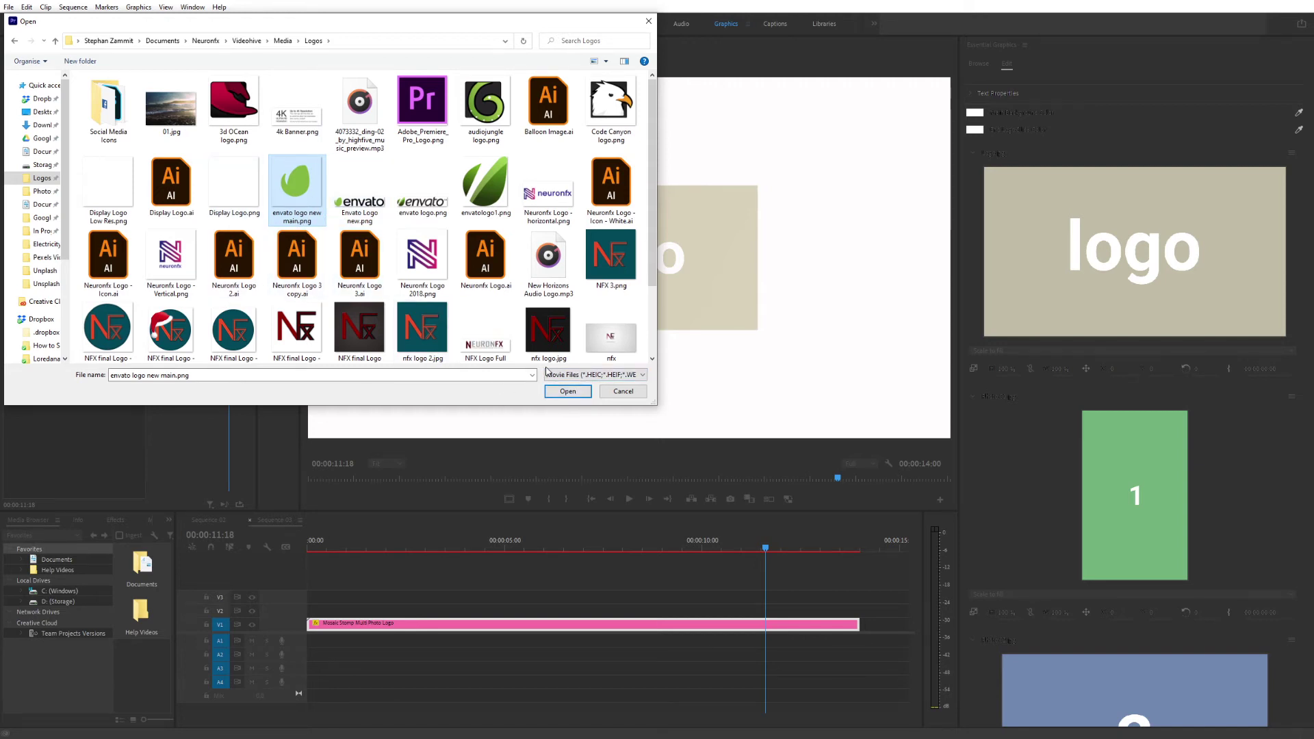
{"action": "left_click", "coordinate": [567, 390]}
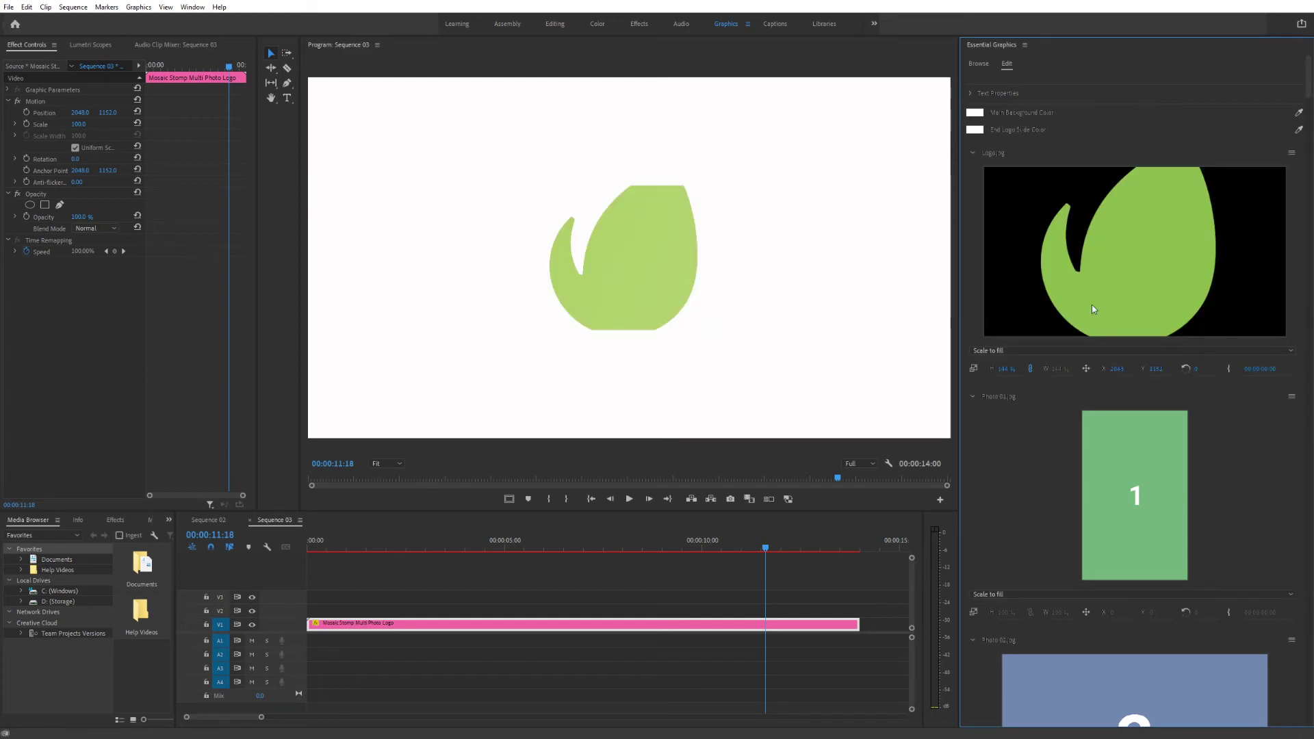
Set the logo's scale to 100% and shift it slightly to the right with its horizontal position.
{"action": "left_click", "coordinate": [1007, 368]}
{"action": "type", "text": "100"}
{"action": "key", "text": "Return"}
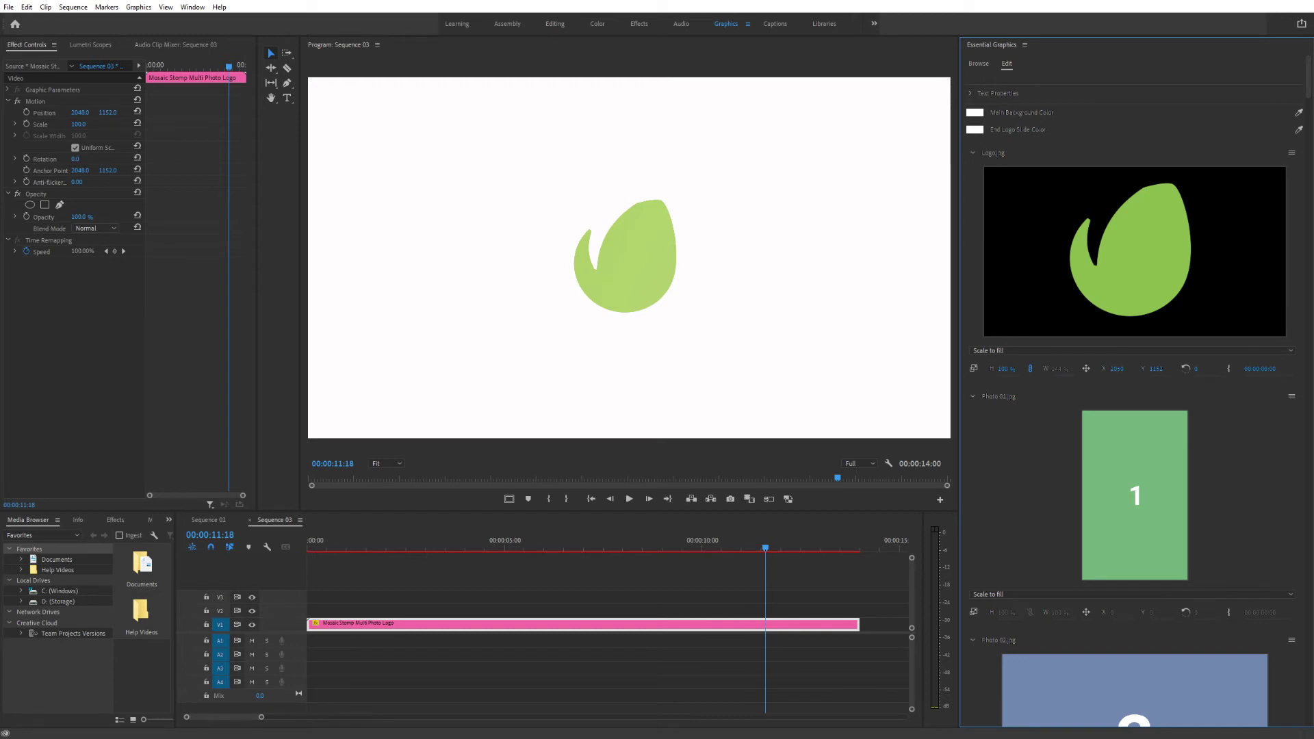
{"action": "mouse_move", "coordinate": [1123, 369]}
{"action": "left_mouse_down"}
{"action": "mouse_move", "coordinate": [1058, 388]}
{"action": "mouse_move", "coordinate": [1099, 371]}
{"action": "left_mouse_up"}
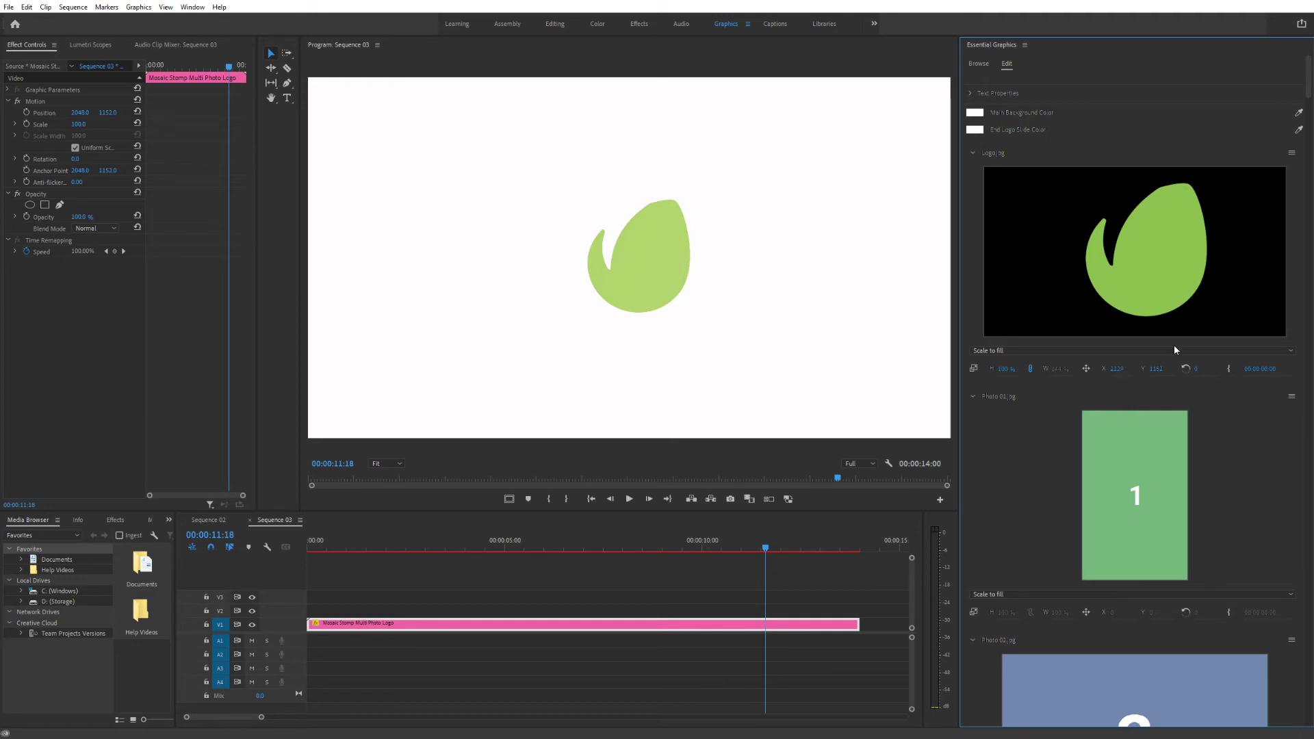
Try rotating the logo, and set its rotation back to 0.
{"action": "left_click_drag", "start_coordinate": [1193, 370], "coordinate": [1191, 369]}
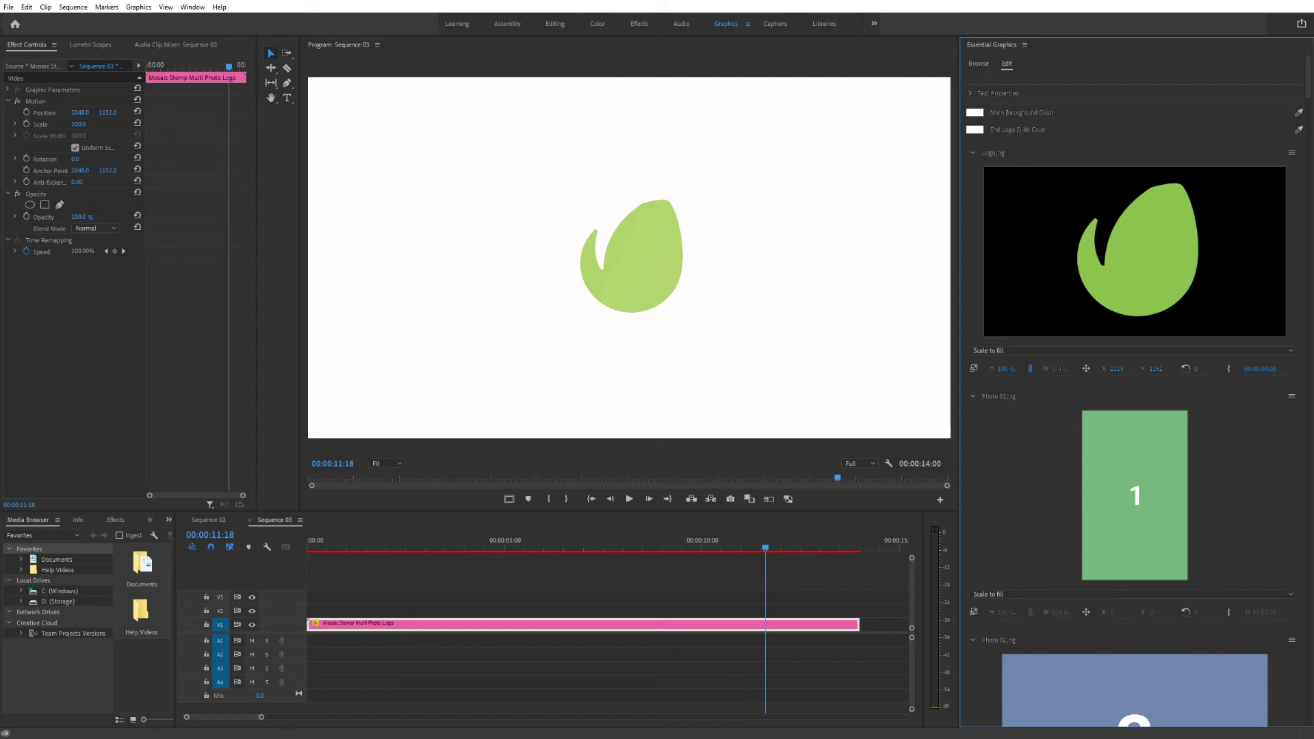
{"action": "left_click", "coordinate": [1206, 368]}
{"action": "type", "text": "0"}
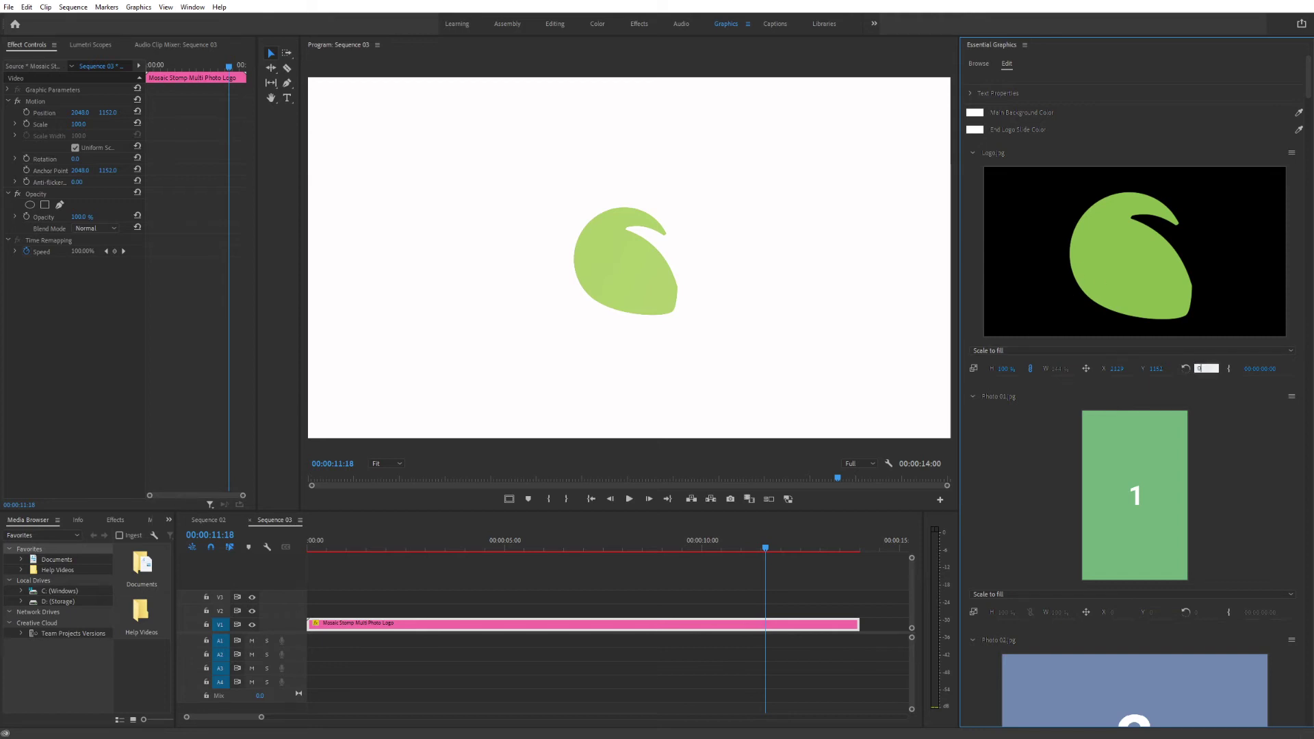
{"action": "key", "text": "Return"}
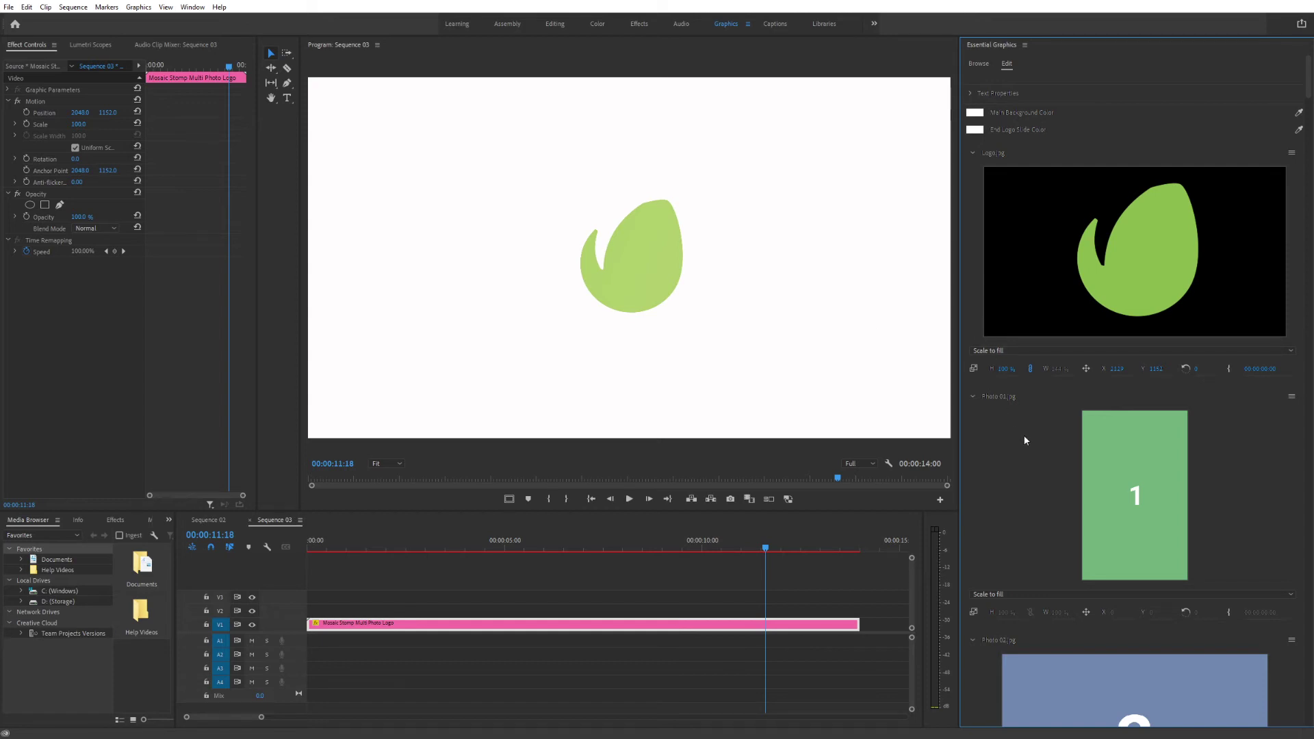
Move the playhead to the full photo mosaic at 00:00:01:16 and look at the replacement options of the Photo 01 placeholder.
{"action": "scroll", "coordinate": [1025, 440], "scroll_direction": "down", "scroll_amount": 3}
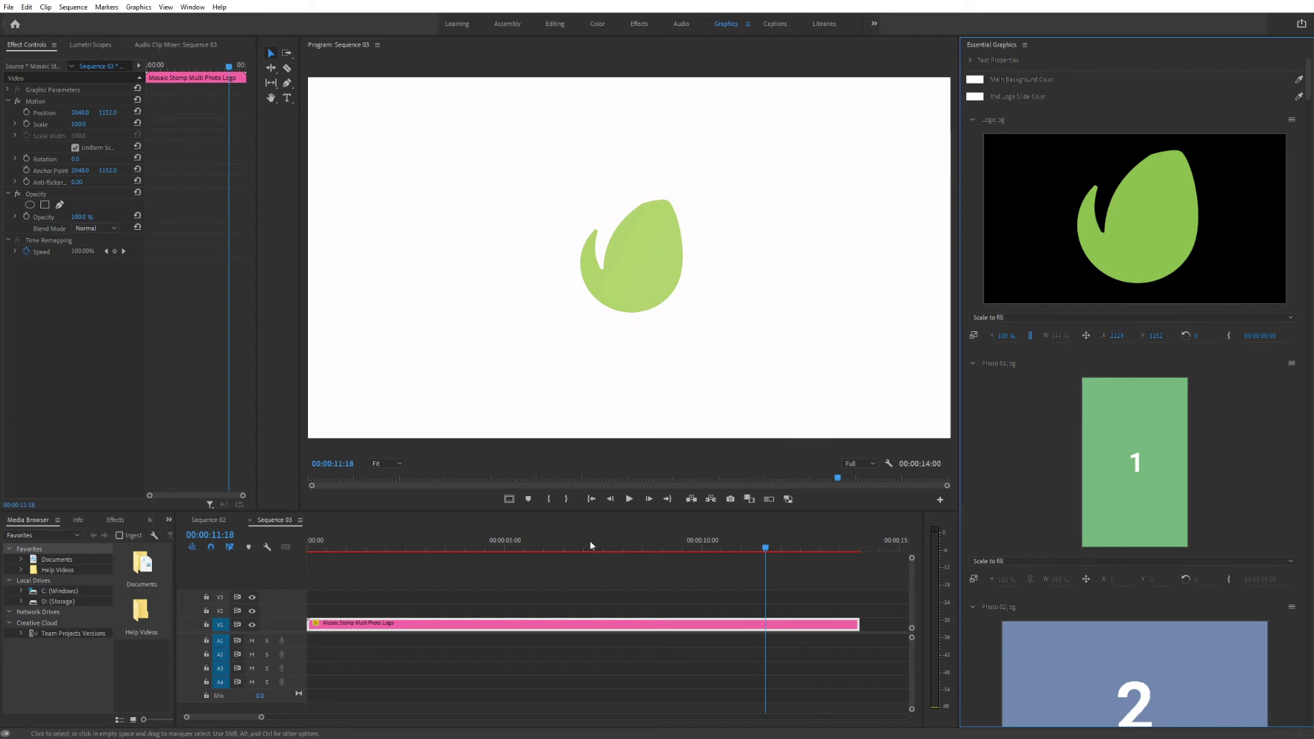
{"action": "left_click_drag", "start_coordinate": [332, 548], "coordinate": [367, 549]}
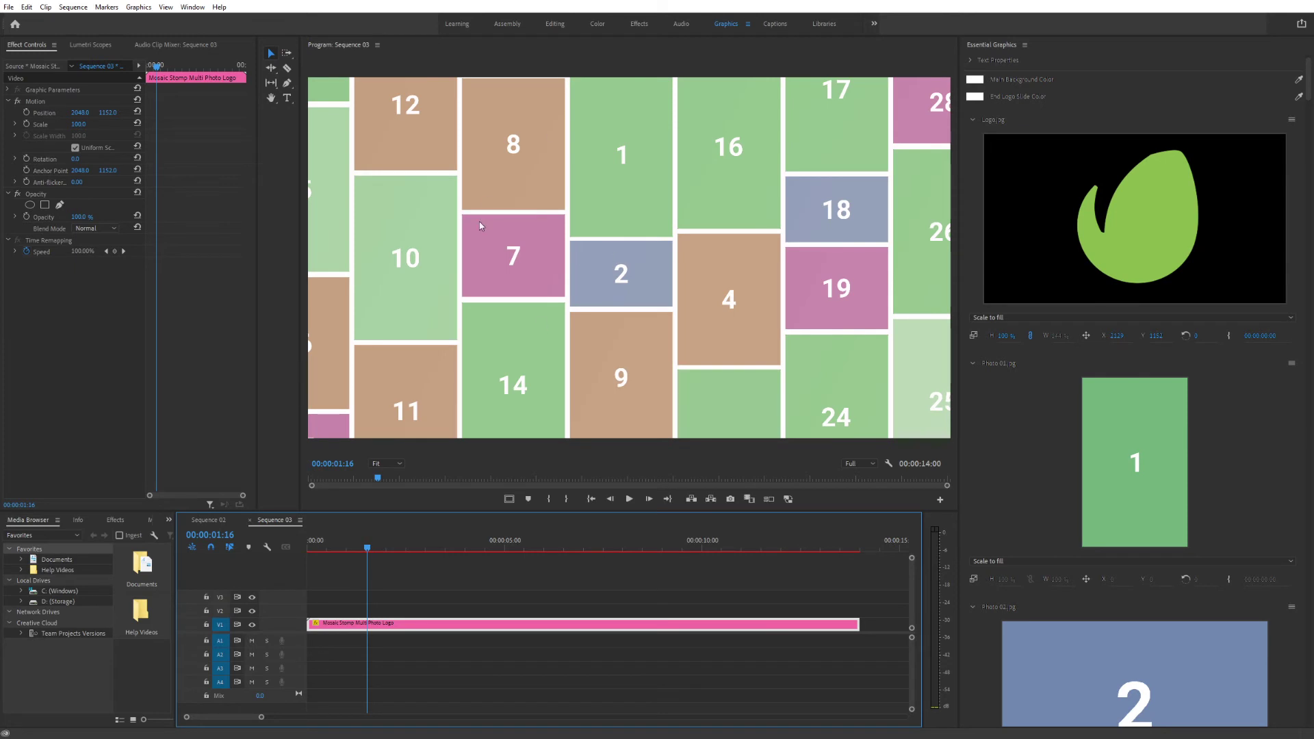
{"action": "left_click", "coordinate": [1292, 364]}
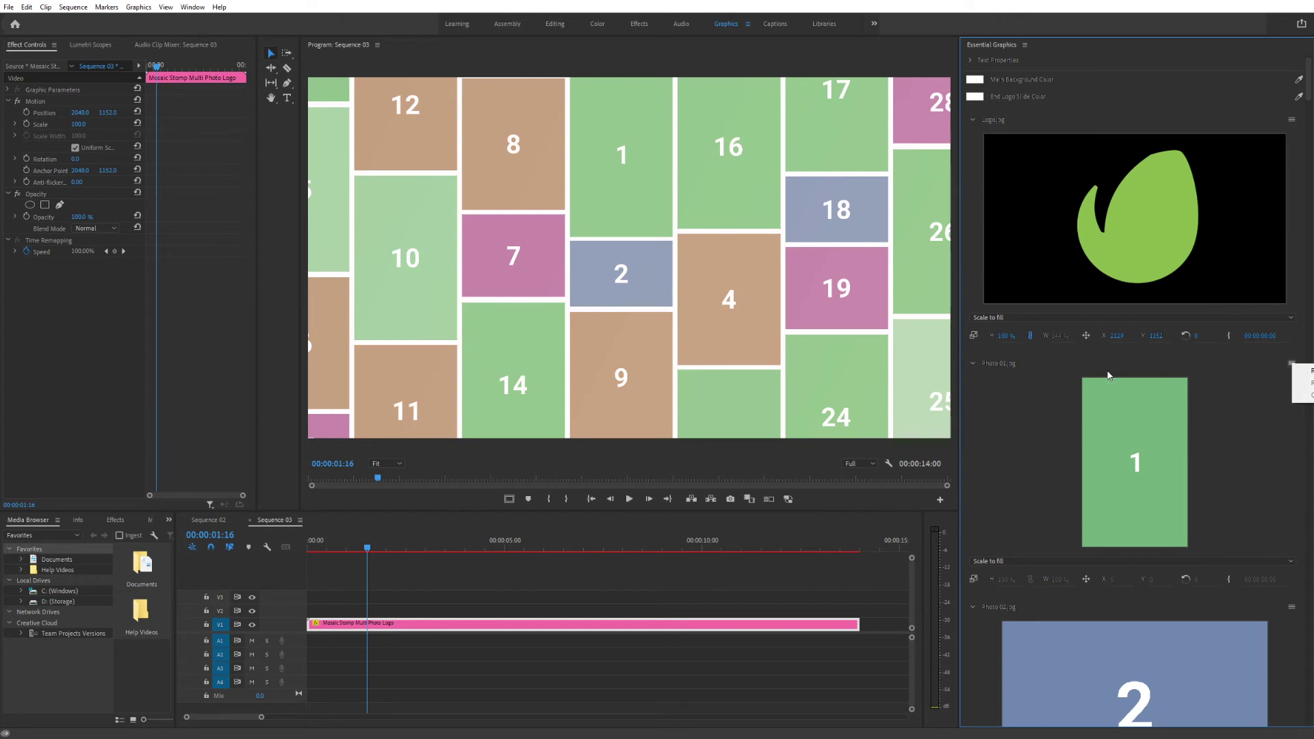
{"action": "left_click", "coordinate": [1037, 411]}
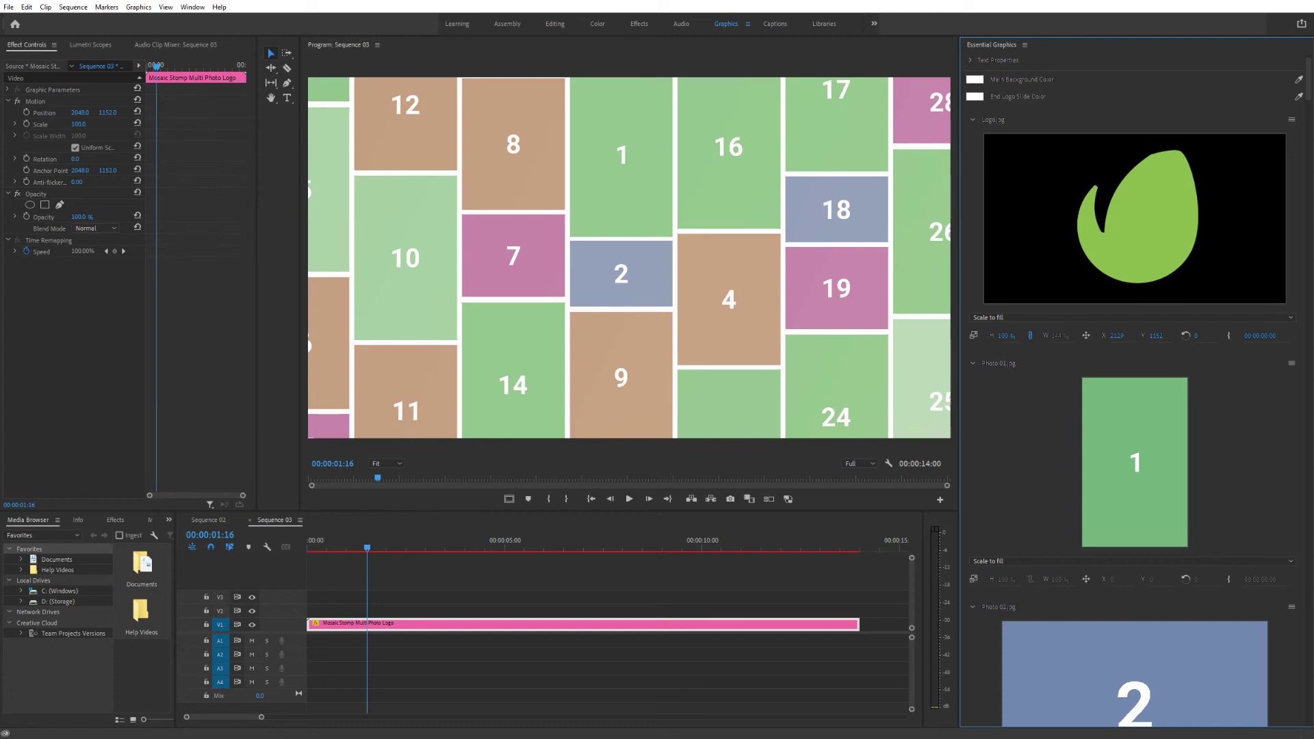
Switch to the Unsplash Photos folder in File Explorer and check the pixel dimensions of the denim-jacket portrait in its properties.
{"action": "key", "text": "alt+Tab"}
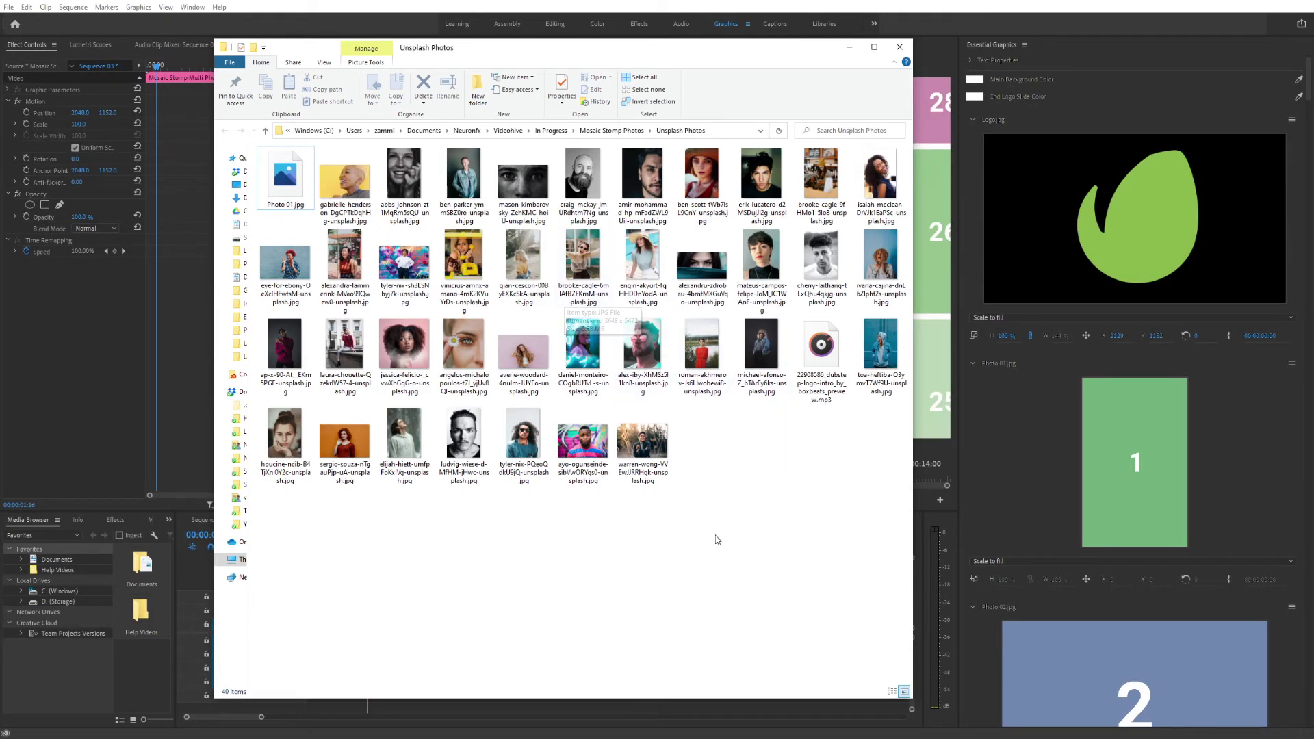
{"action": "left_click", "coordinate": [464, 180]}
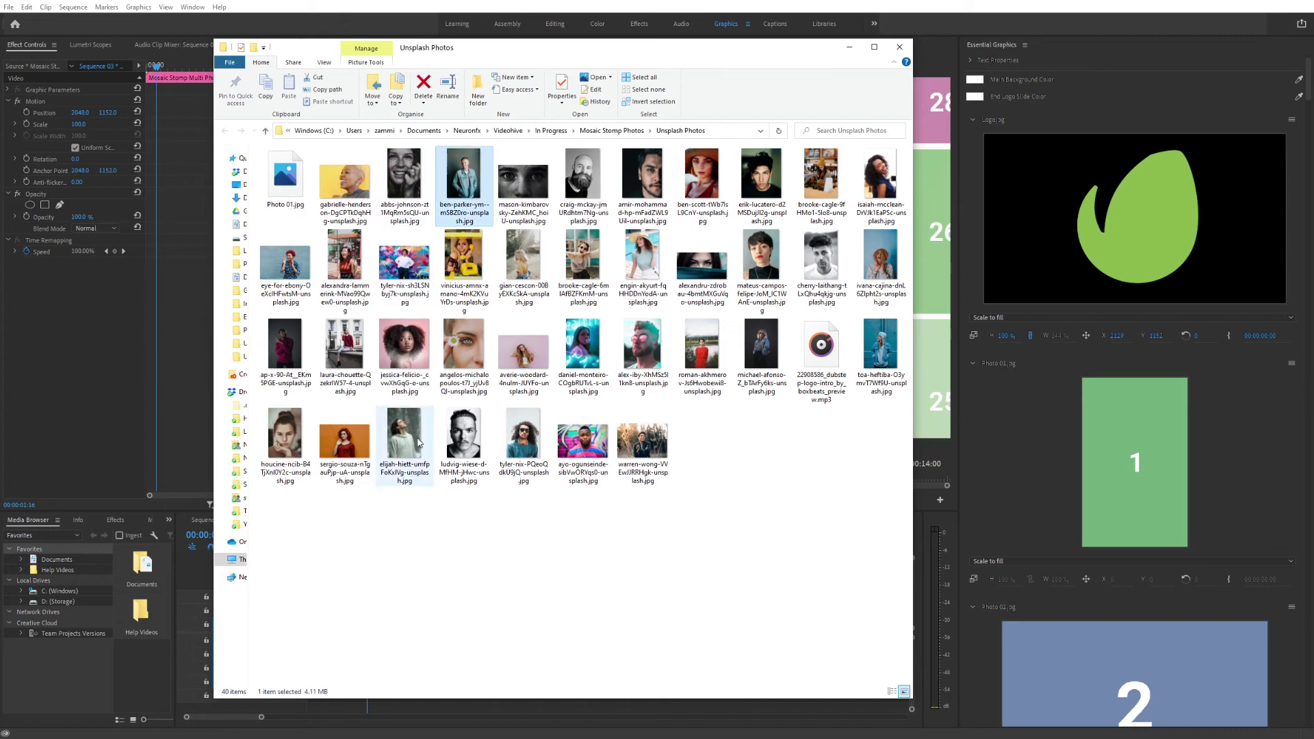
{"action": "right_click", "coordinate": [474, 184]}
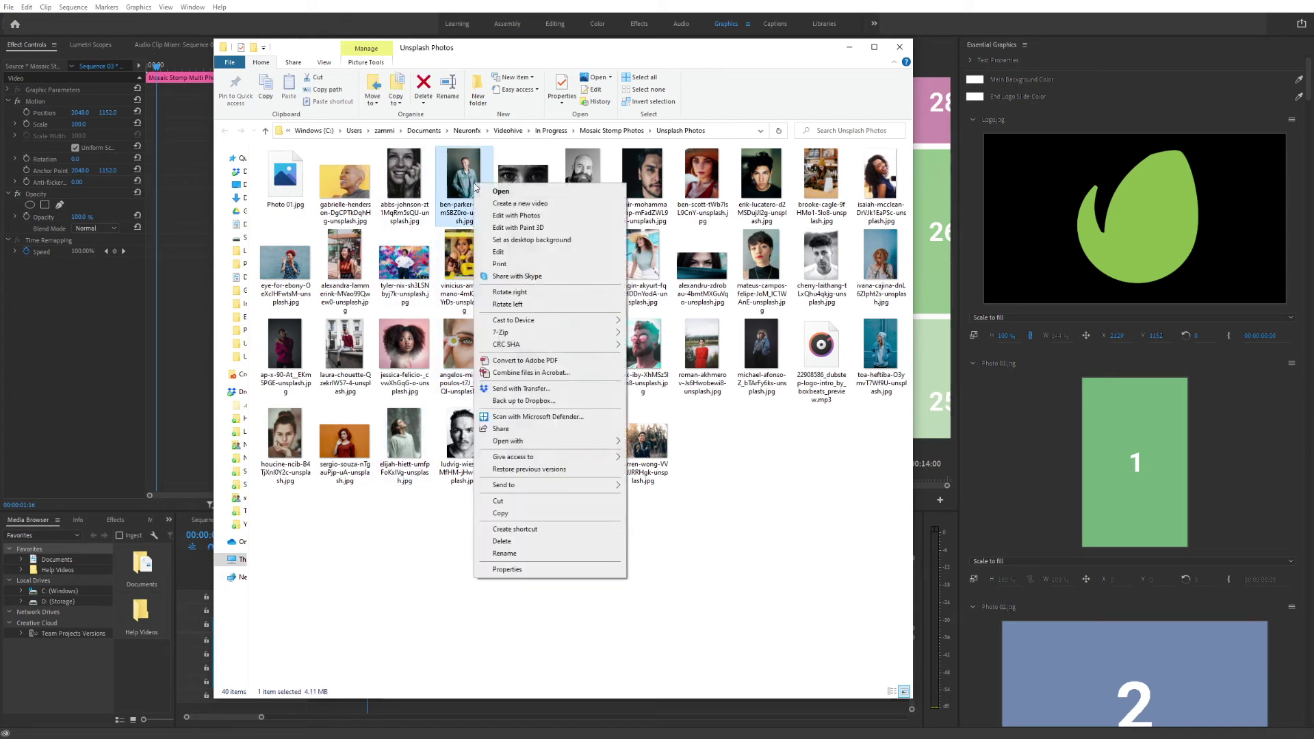
{"action": "left_click", "coordinate": [507, 569]}
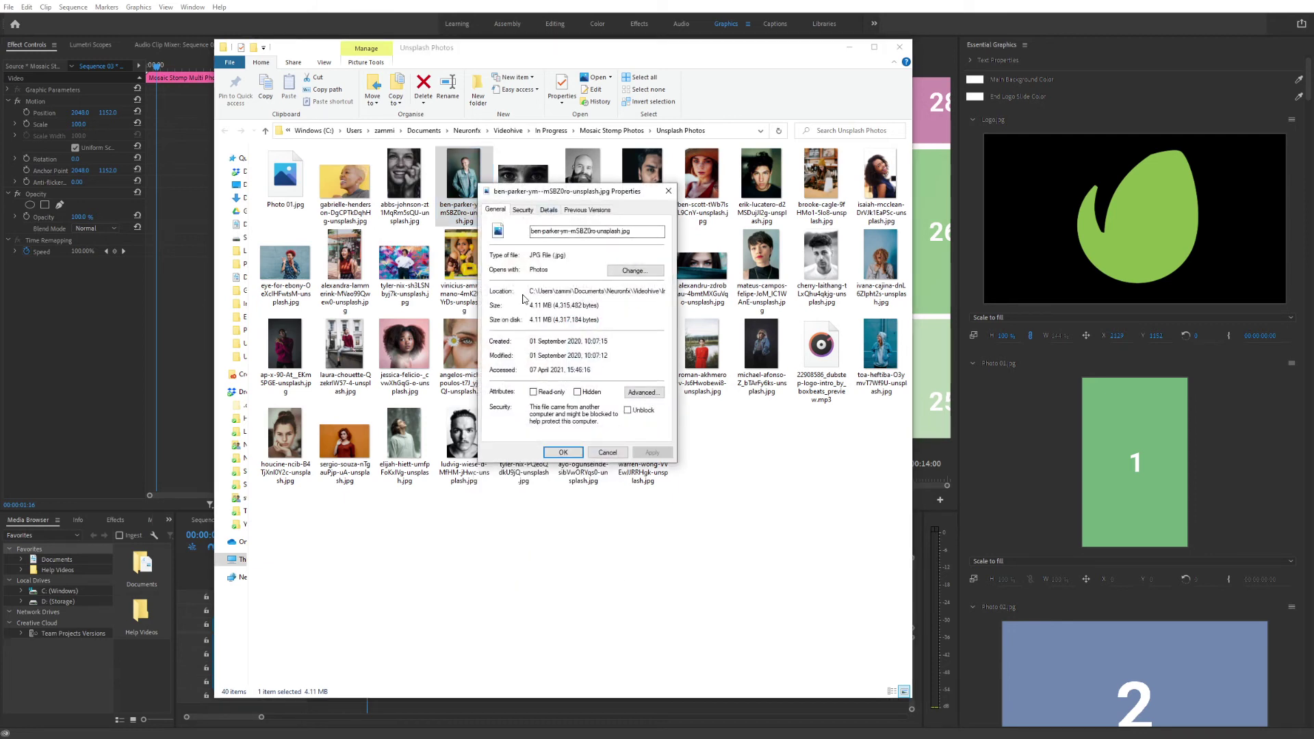
{"action": "left_click", "coordinate": [549, 209]}
{"action": "scroll", "coordinate": [597, 376], "scroll_direction": "down", "scroll_amount": 2}
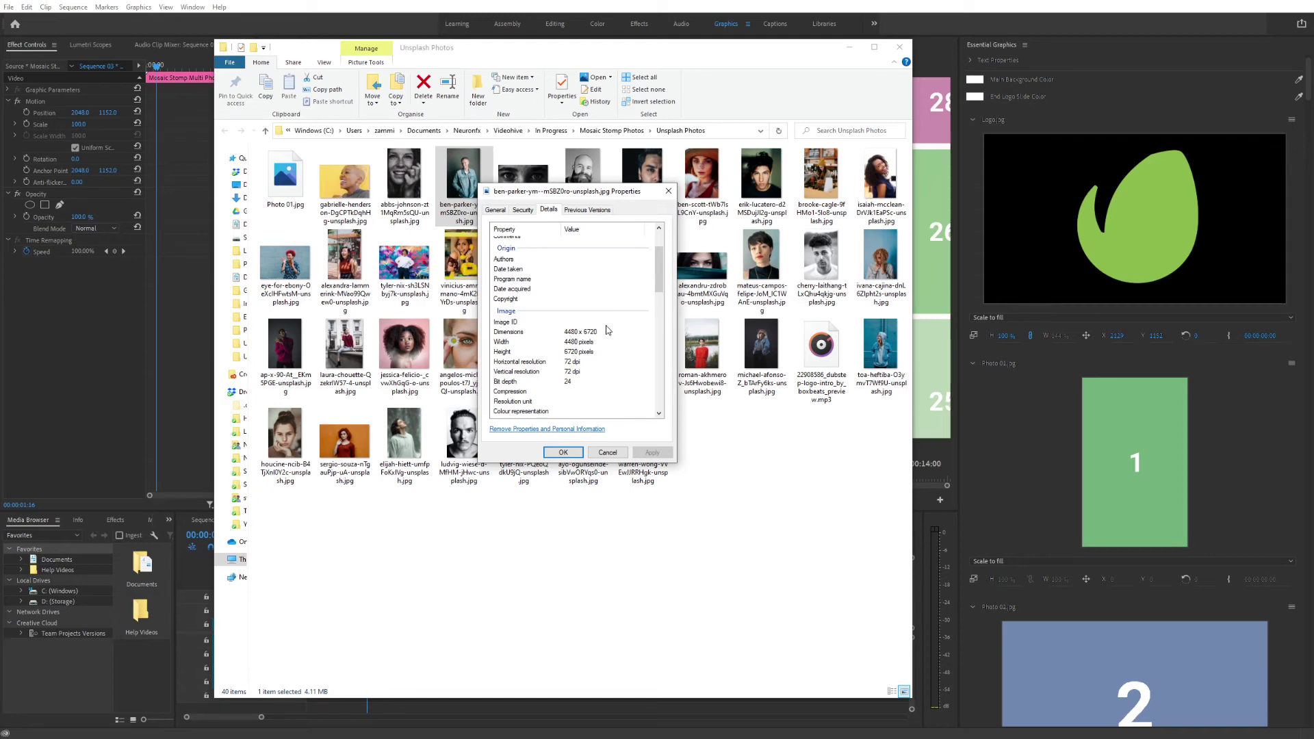
{"action": "left_click", "coordinate": [607, 453]}
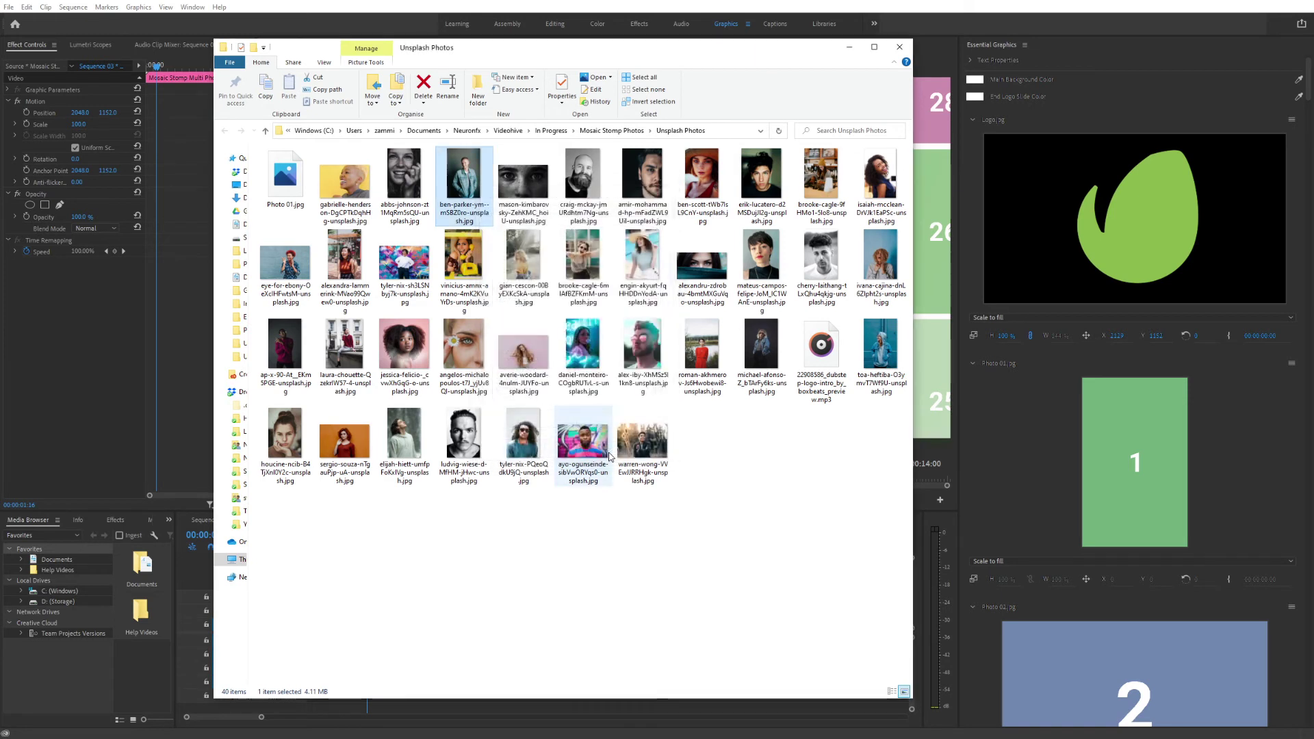
Open the original full-size denim-jacket portrait in the Photos app and widen the viewer window.
{"action": "right_click", "coordinate": [451, 184]}
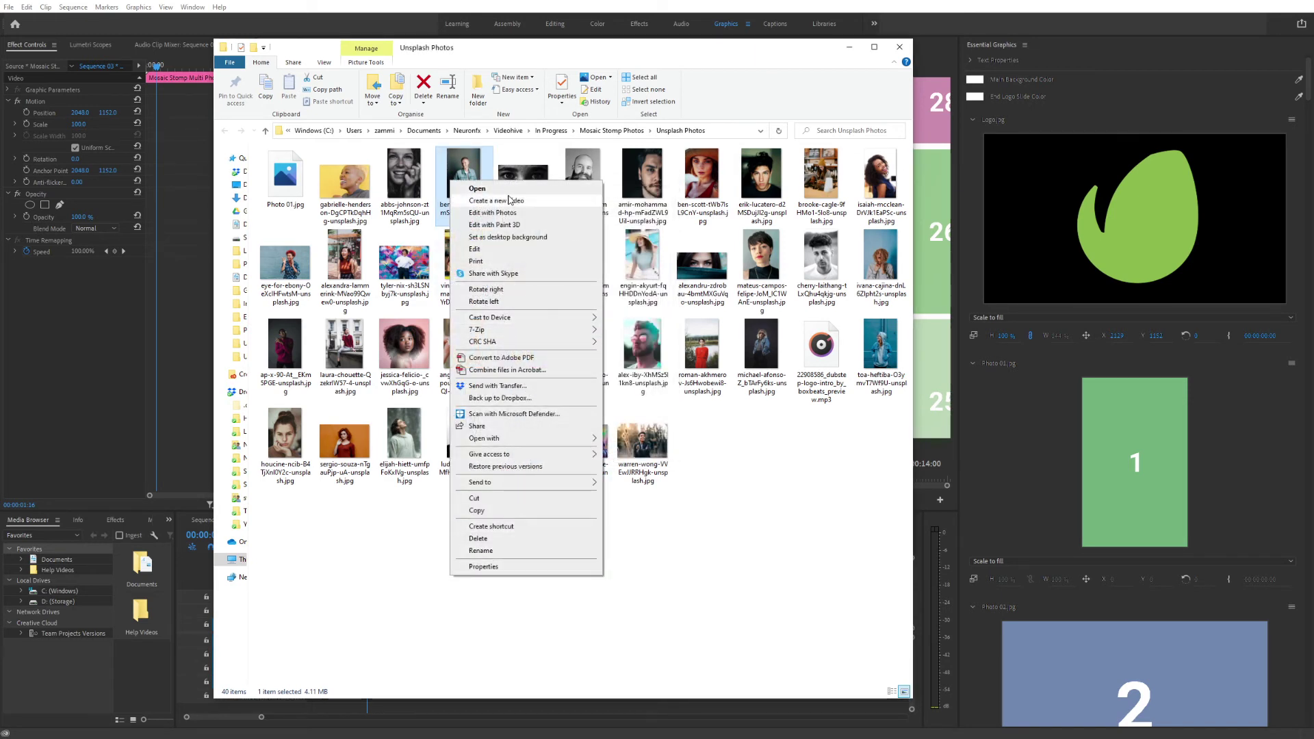
{"action": "left_click", "coordinate": [472, 168]}
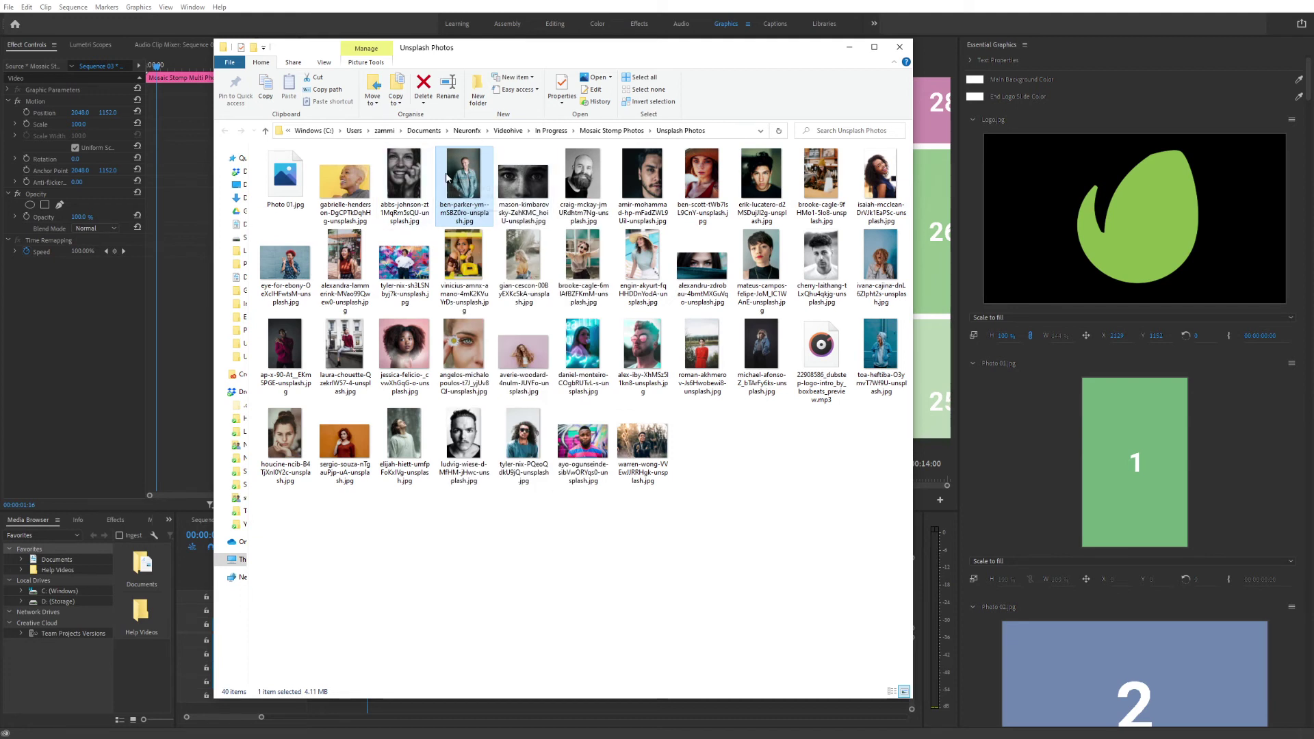
{"action": "double_click", "coordinate": [482, 184]}
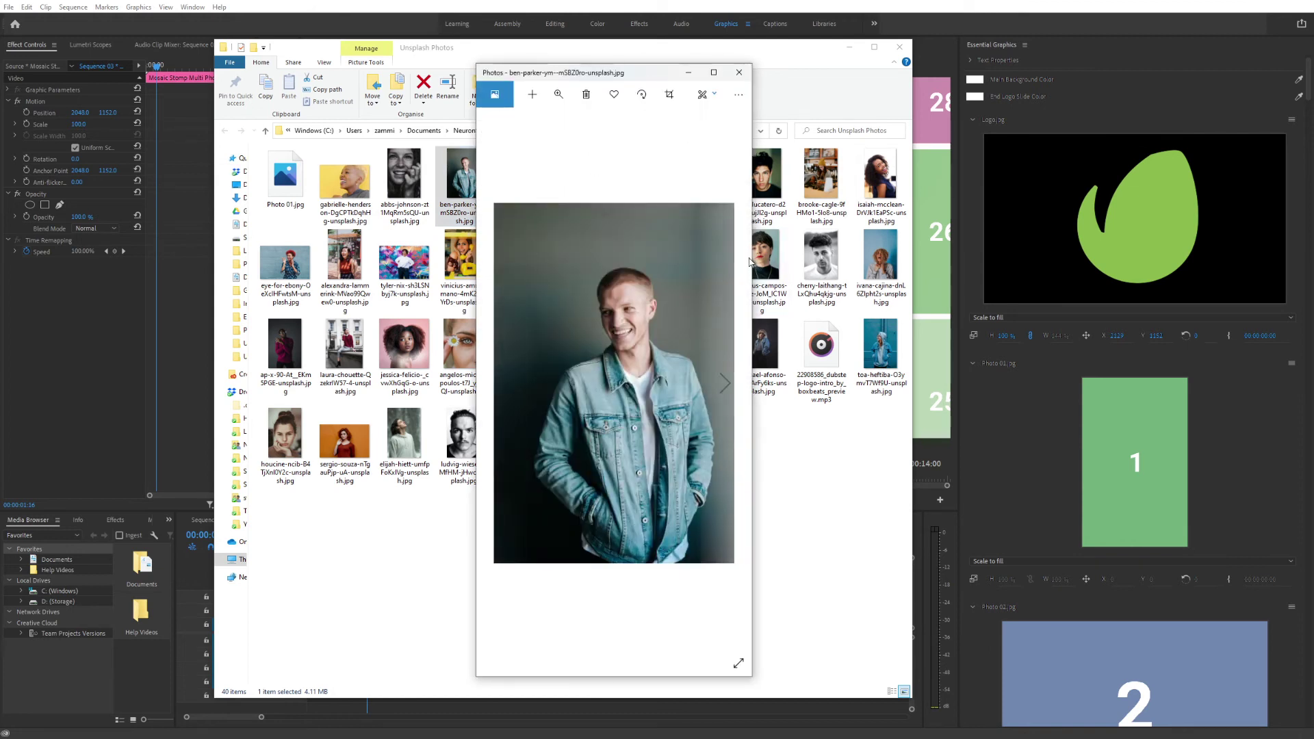
{"action": "left_click_drag", "start_coordinate": [753, 260], "coordinate": [823, 253]}
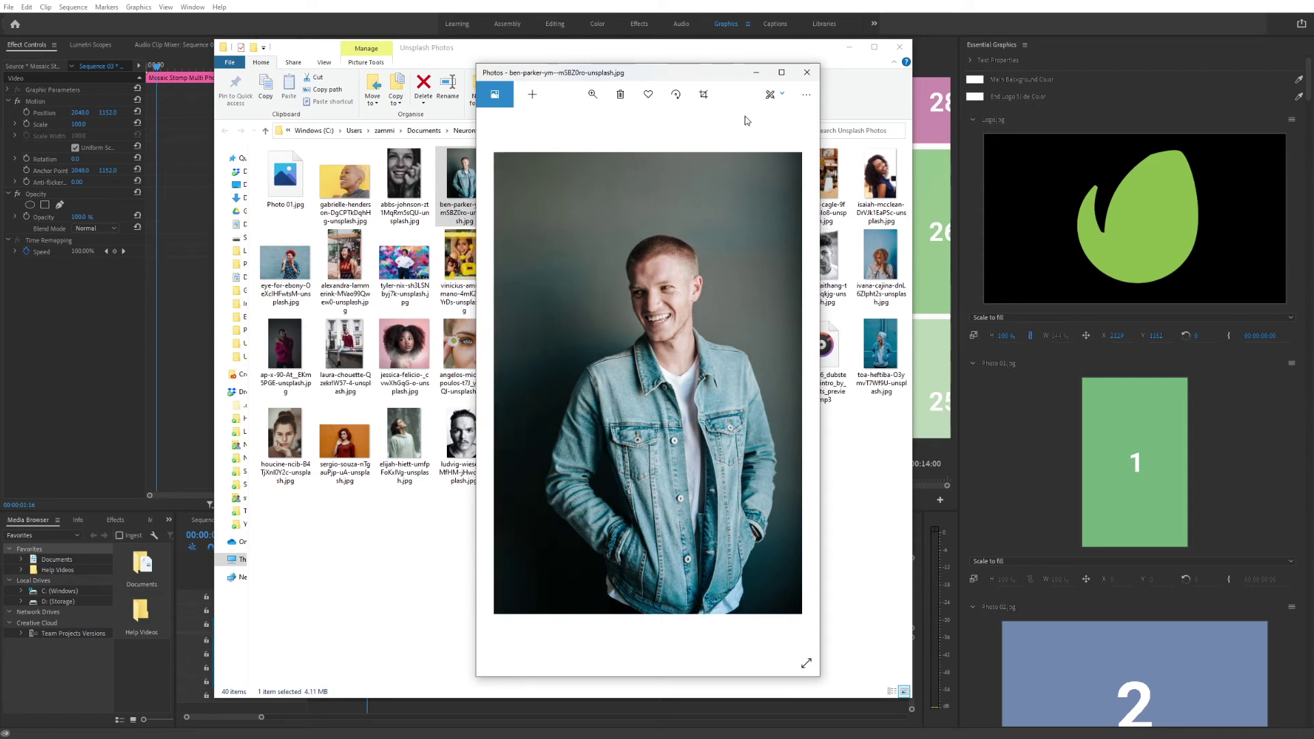
Resize the denim-jacket portrait with the 2 MP preset, save the copy as Photo 02 in Unsplash Photos, and close the viewer.
{"action": "left_click", "coordinate": [807, 95]}
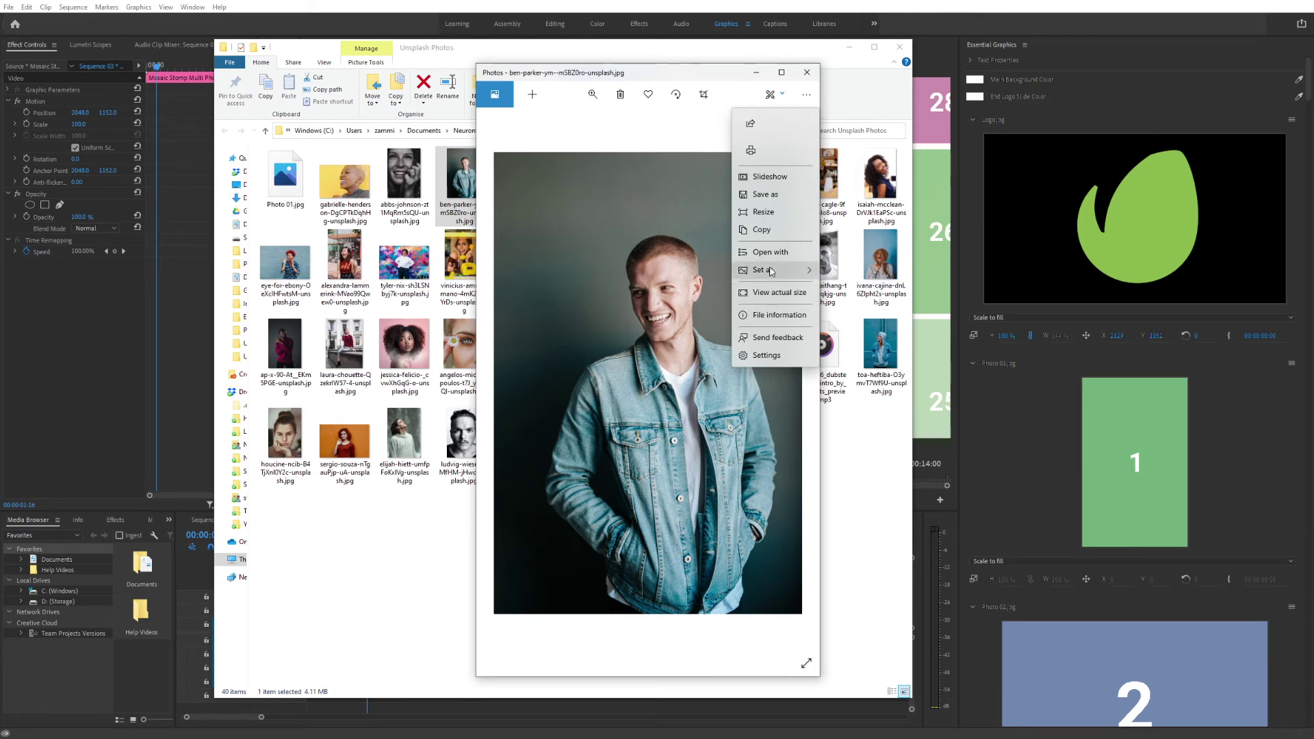
{"action": "left_click", "coordinate": [765, 212]}
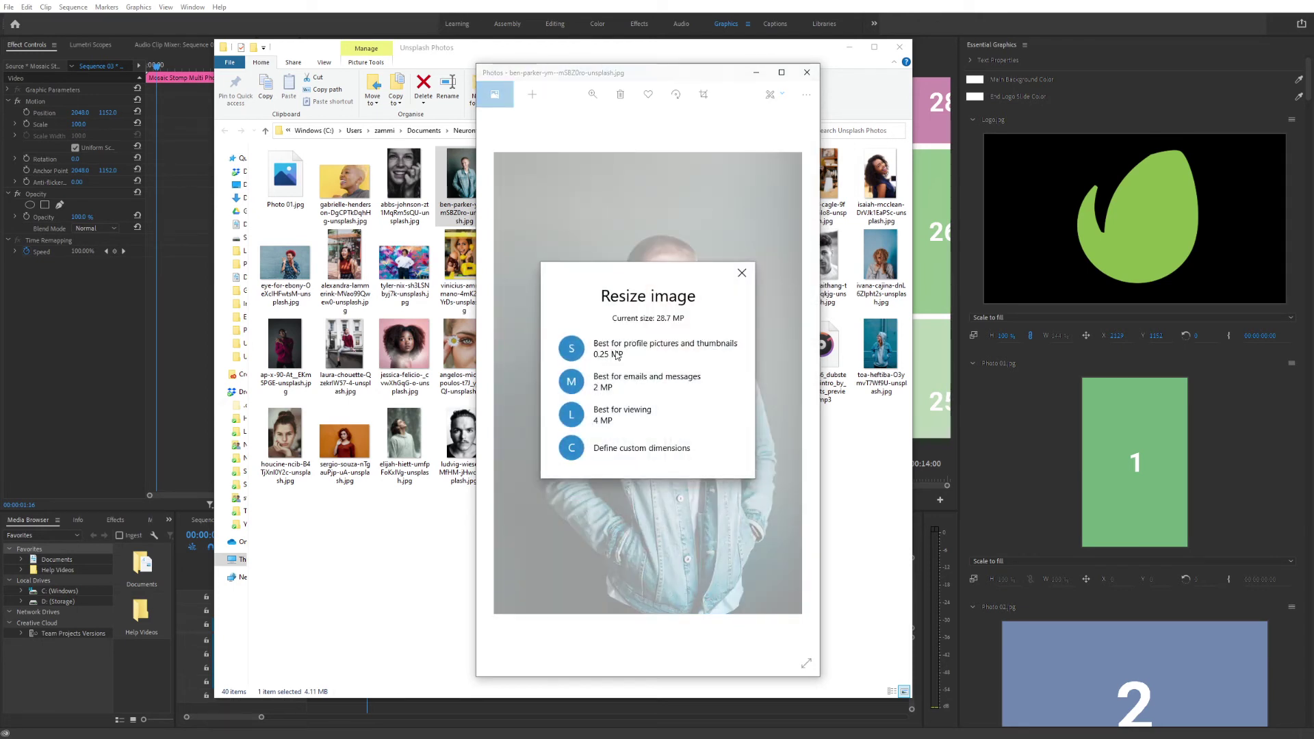
{"action": "left_click", "coordinate": [594, 393]}
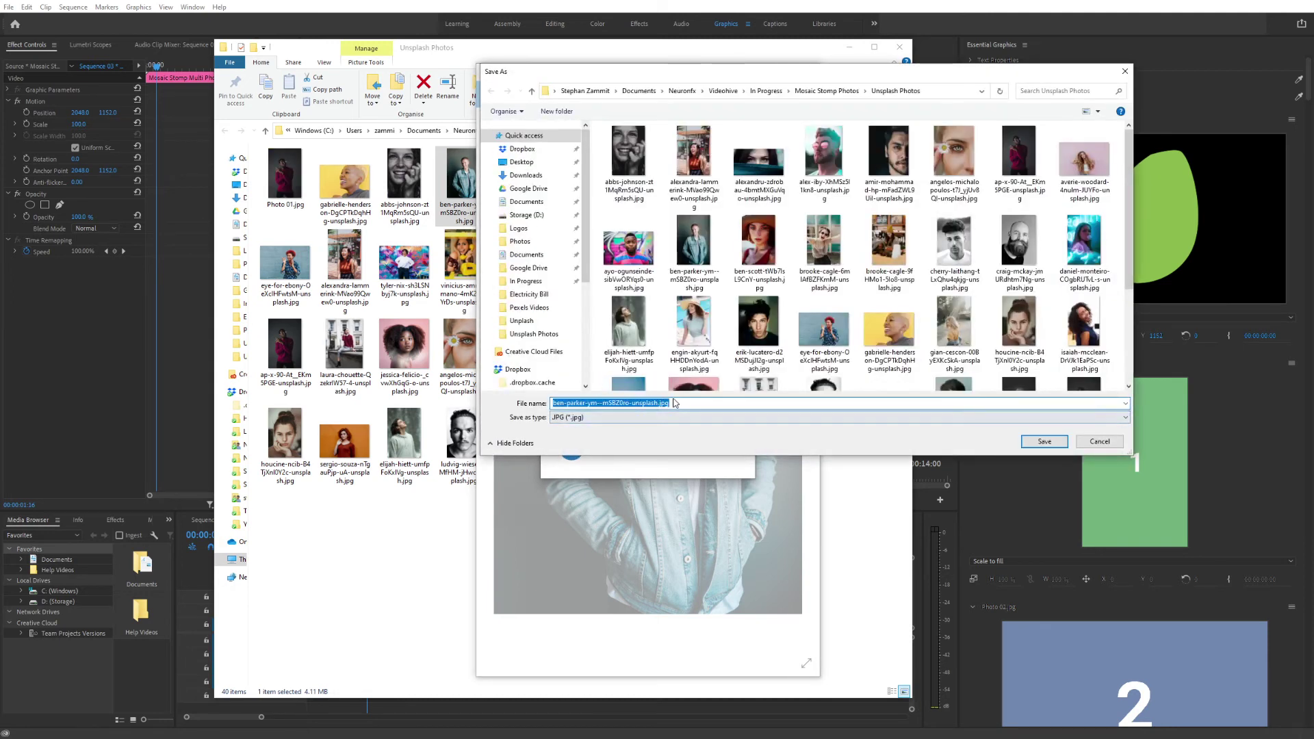
{"action": "type", "text": "Photo "}
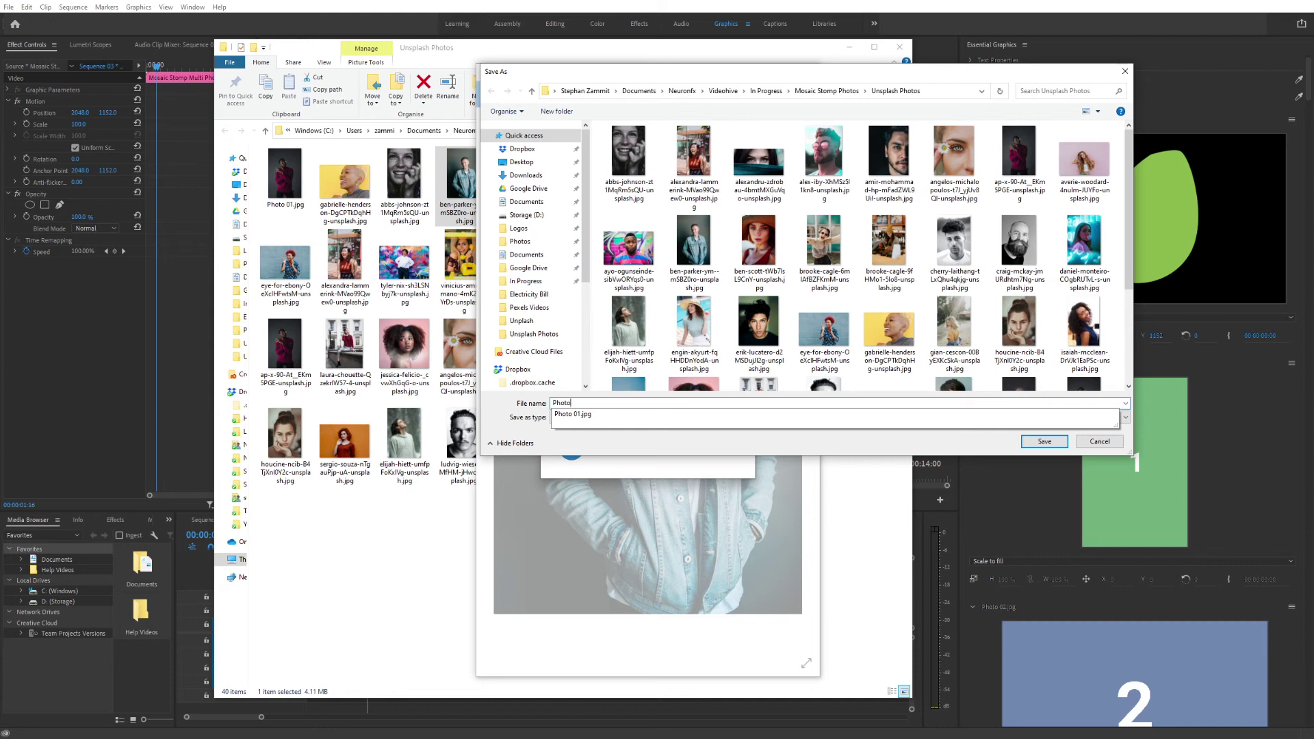
{"action": "type", "text": "02"}
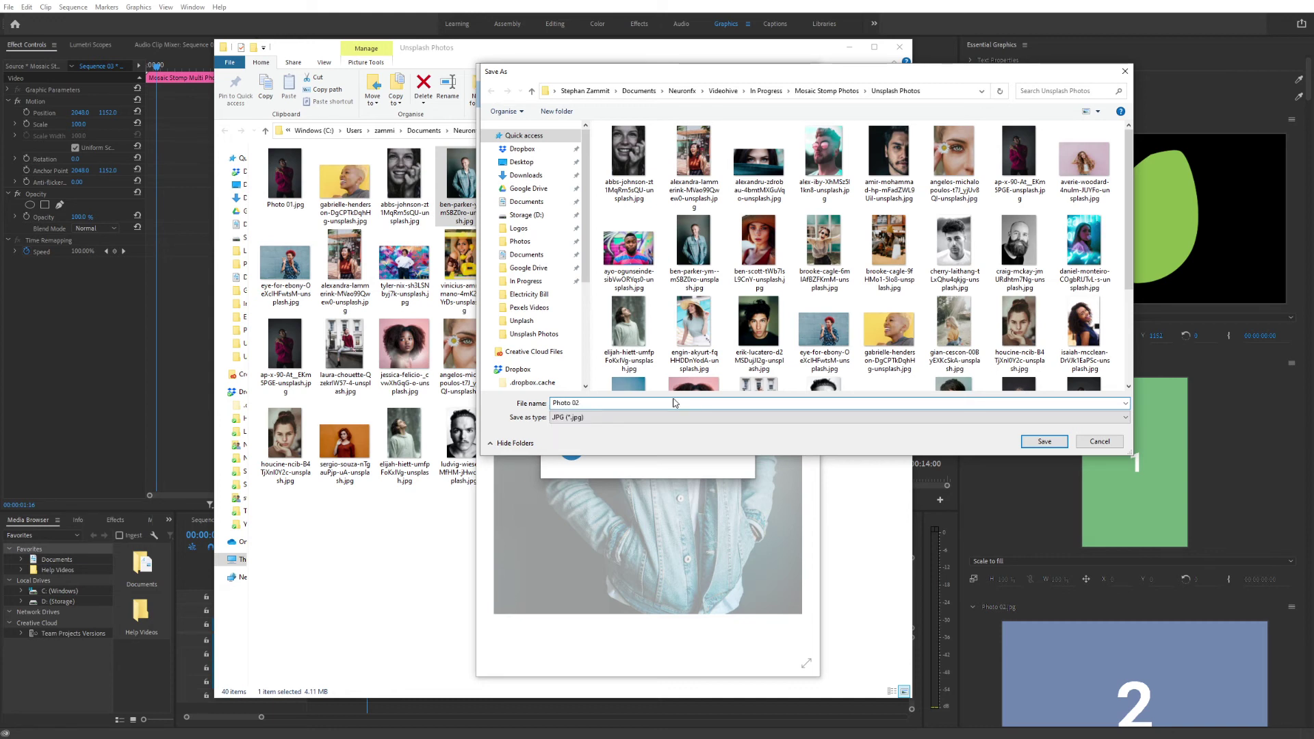
{"action": "left_click", "coordinate": [1045, 442]}
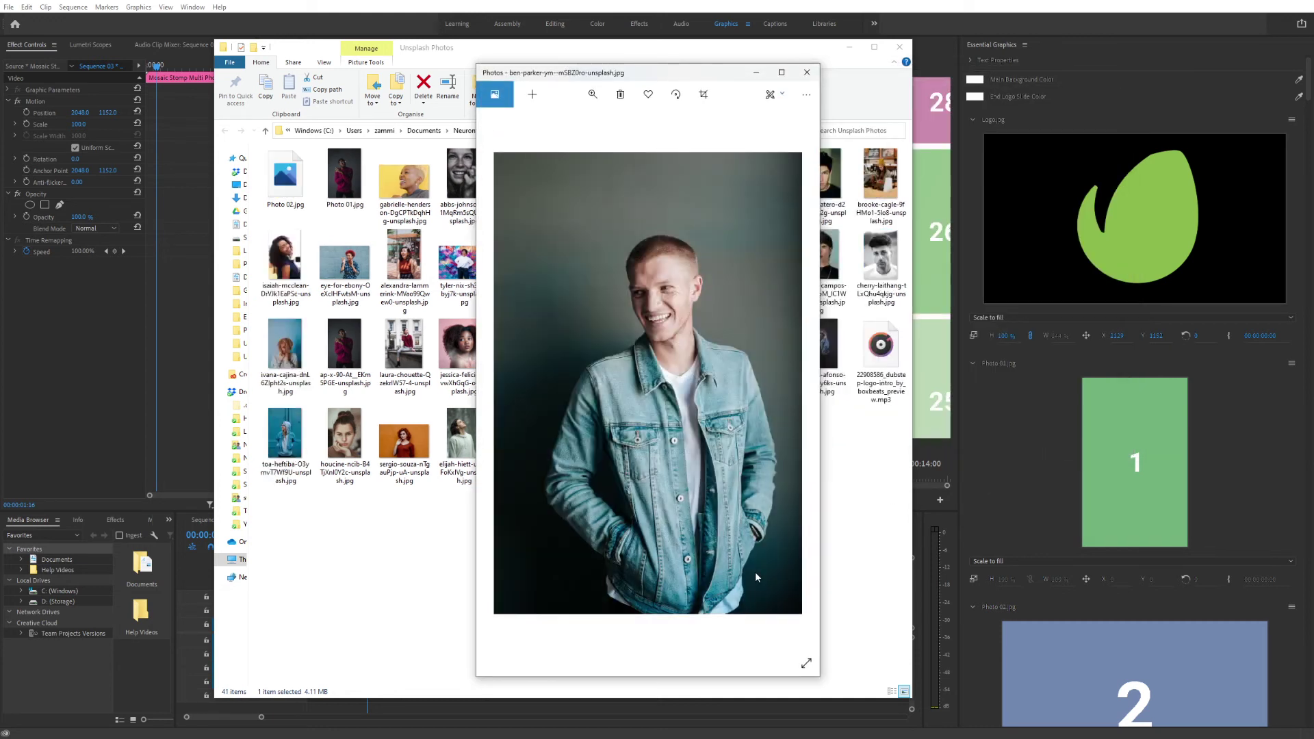
{"action": "left_click", "coordinate": [806, 73]}
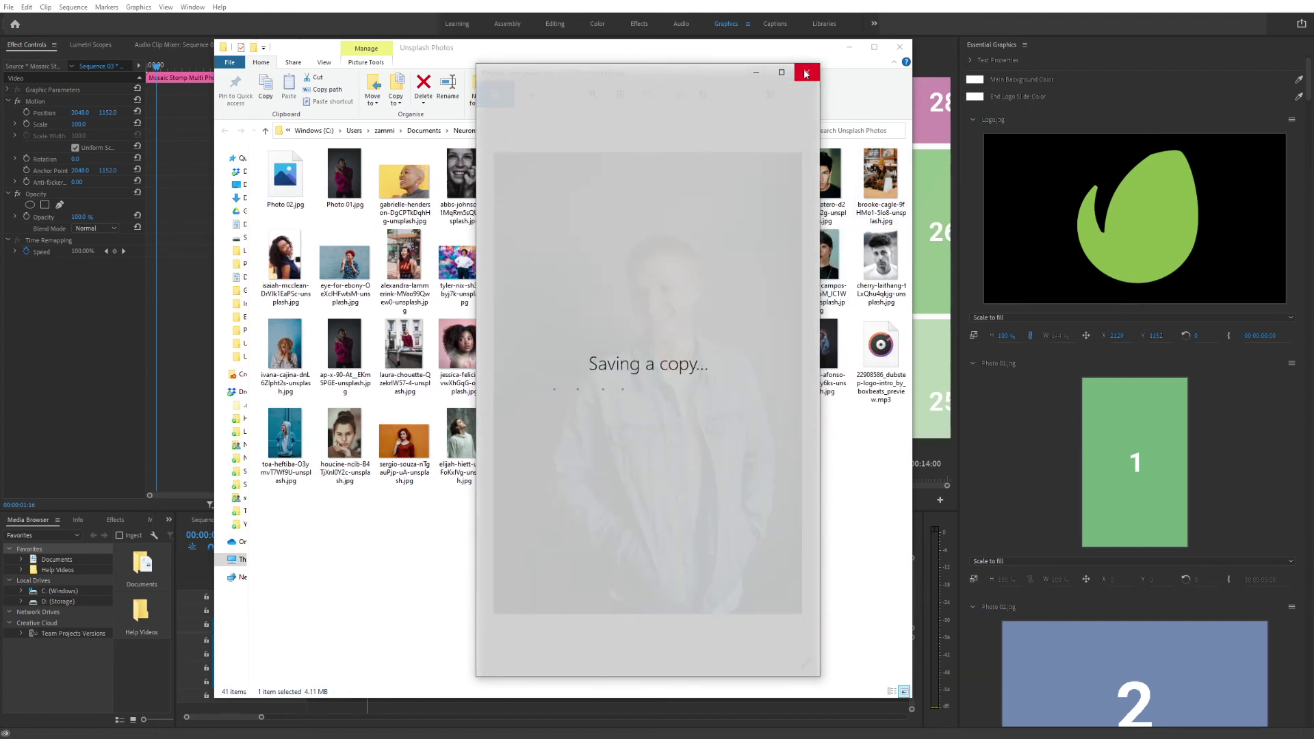
{"action": "left_click", "coordinate": [806, 73]}
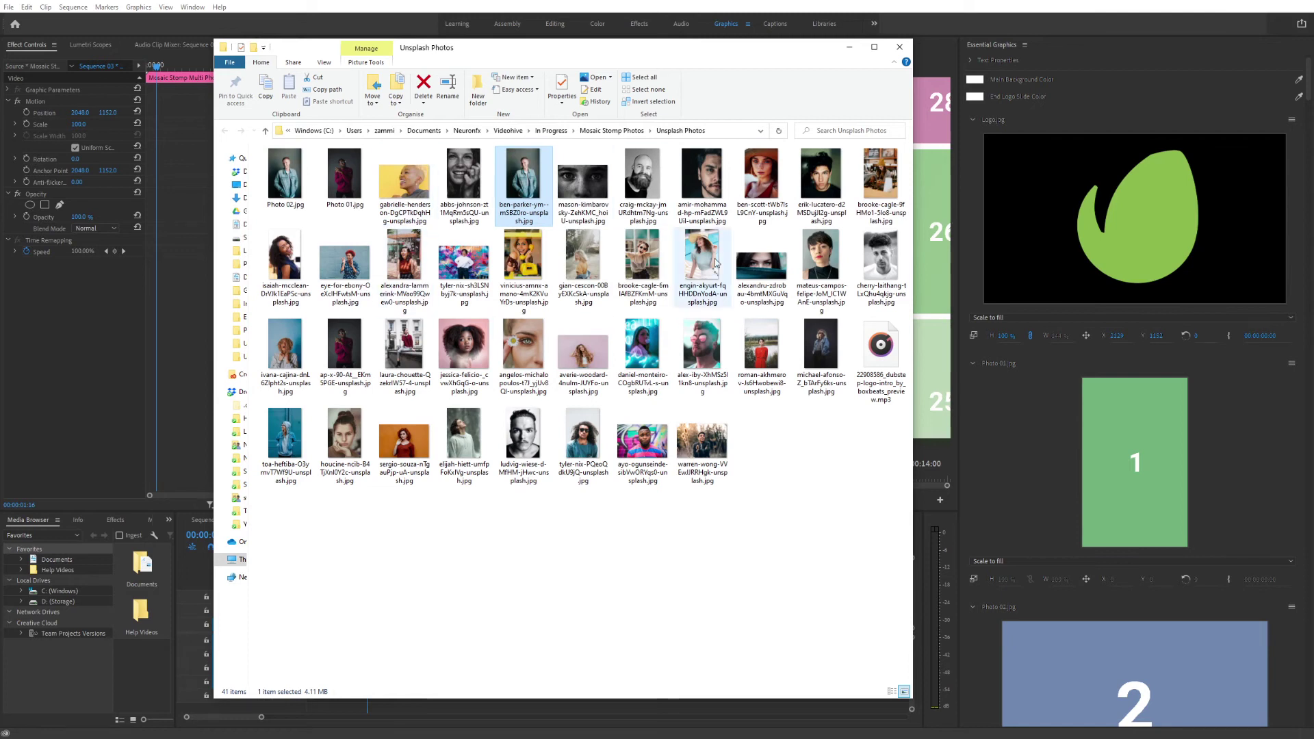
Check the pixel dimensions of the resized Photo 02.jpg in its file properties.
{"action": "left_click", "coordinate": [286, 176]}
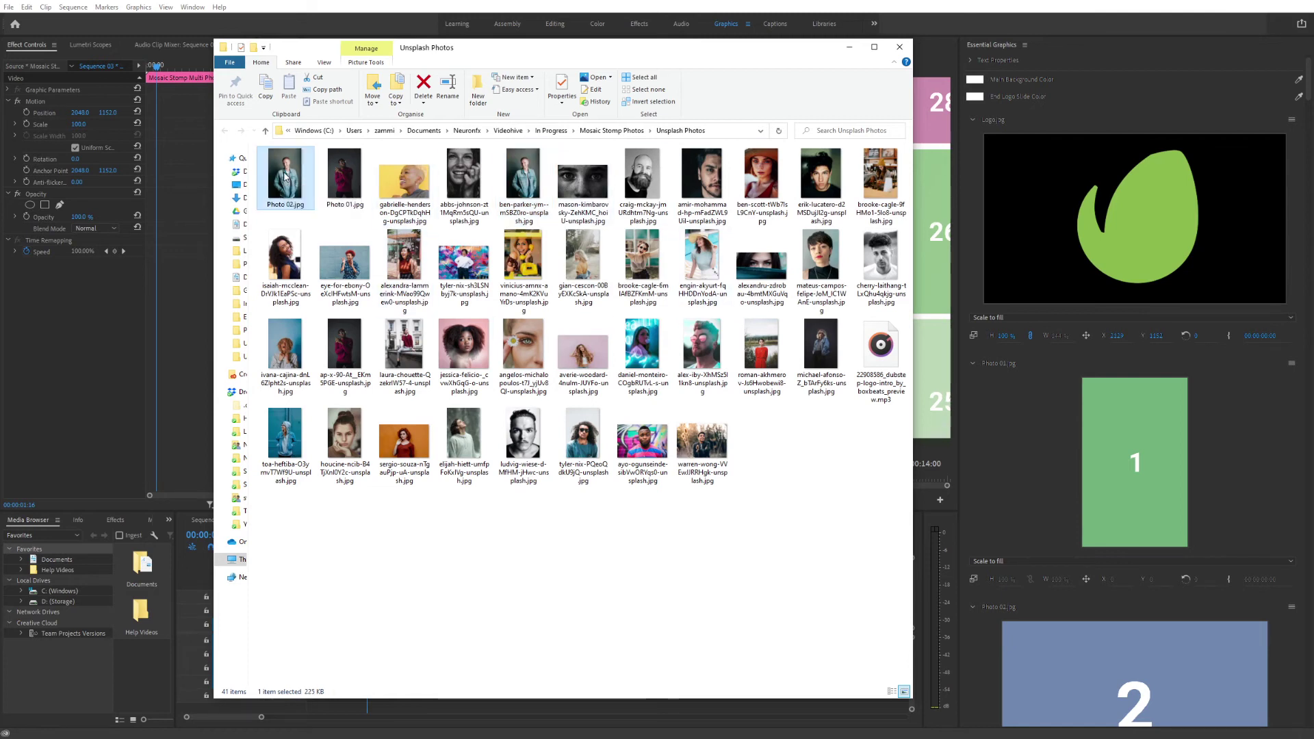
{"action": "right_click", "coordinate": [286, 176]}
{"action": "left_click", "coordinate": [318, 560]}
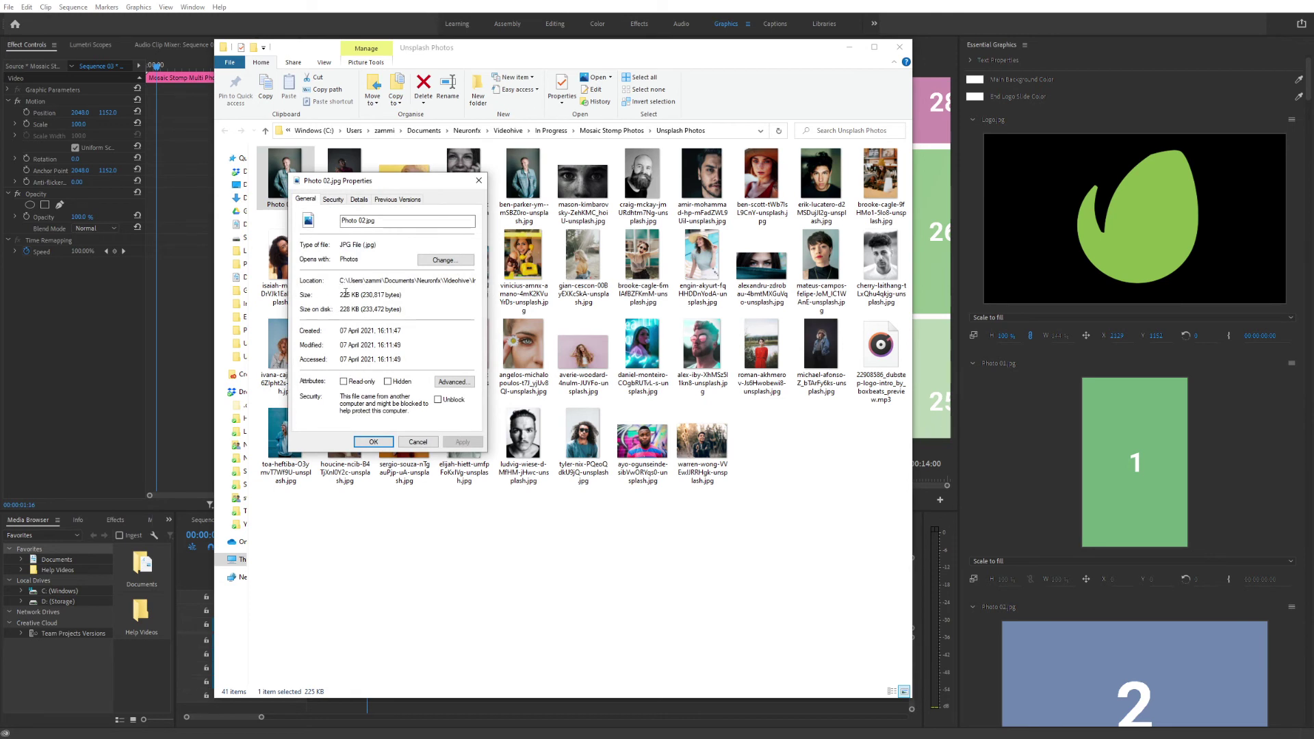
{"action": "left_click_drag", "start_coordinate": [403, 180], "coordinate": [559, 193]}
{"action": "left_click", "coordinate": [518, 215]}
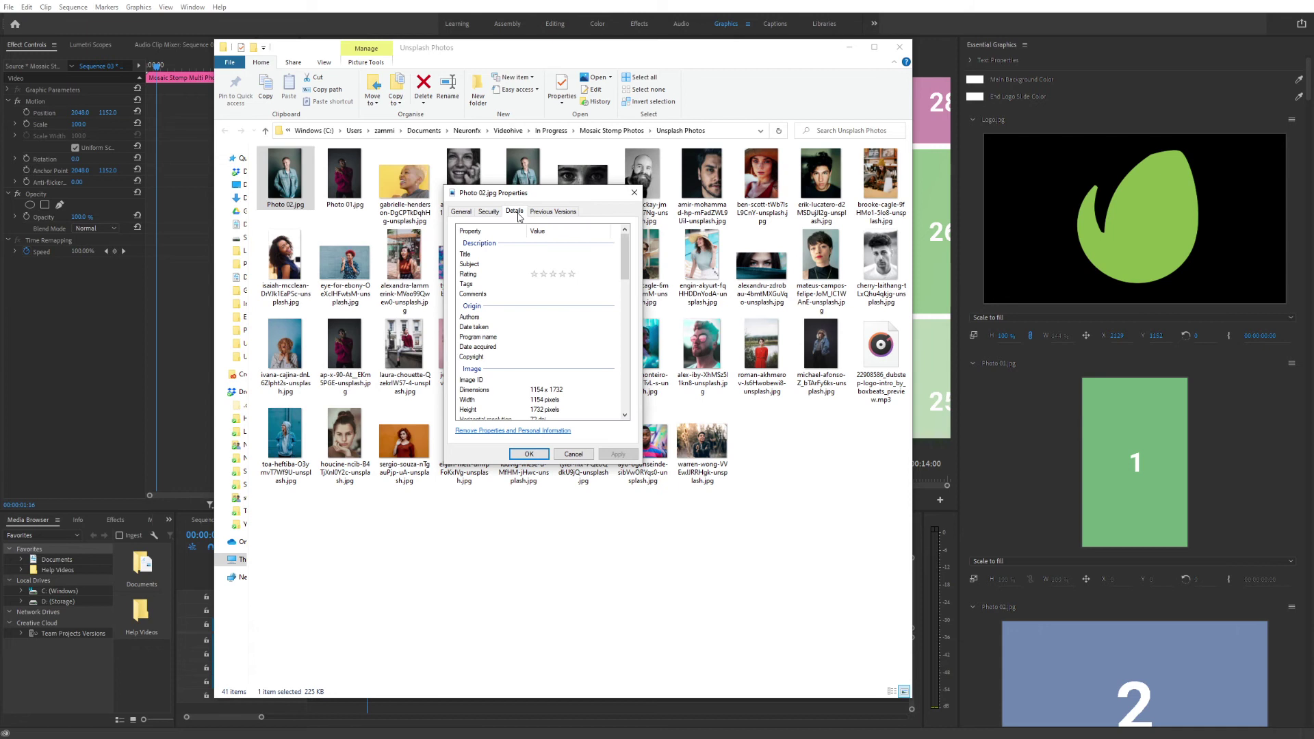
{"action": "scroll", "coordinate": [547, 335], "scroll_direction": "down", "scroll_amount": 3}
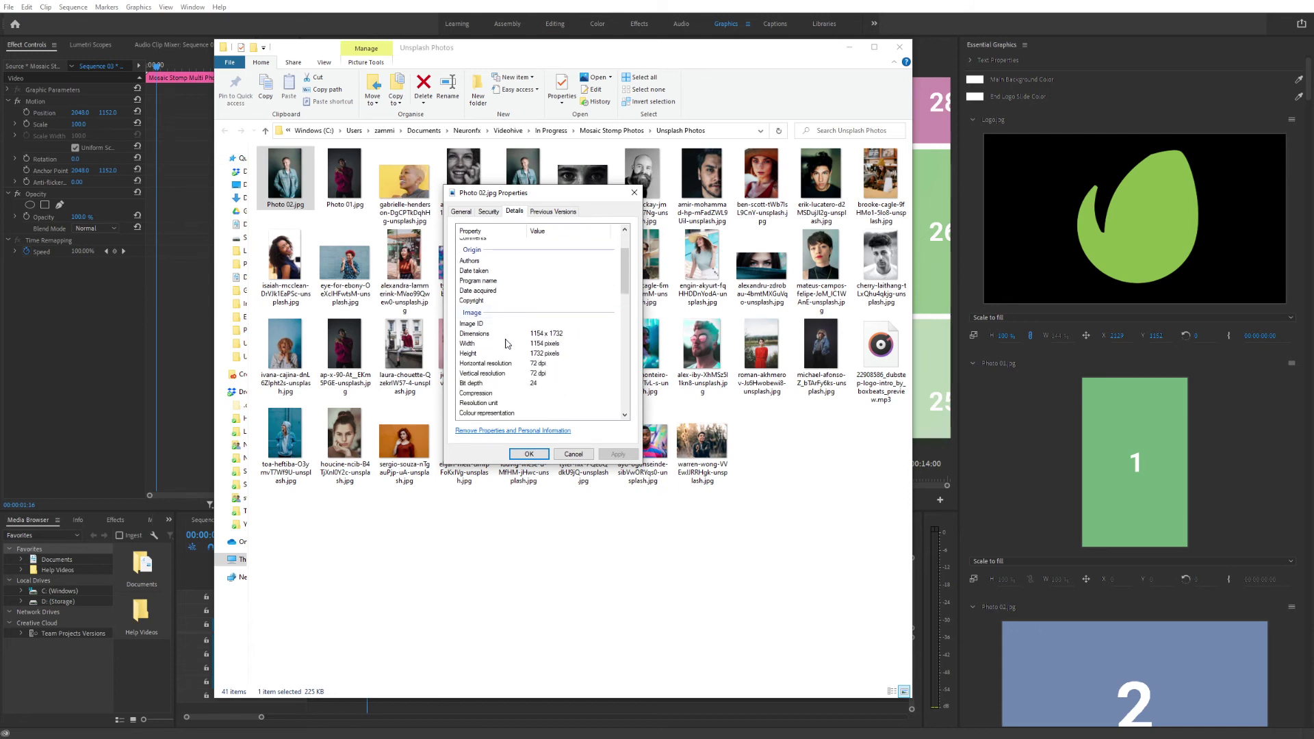
{"action": "left_click", "coordinate": [564, 455]}
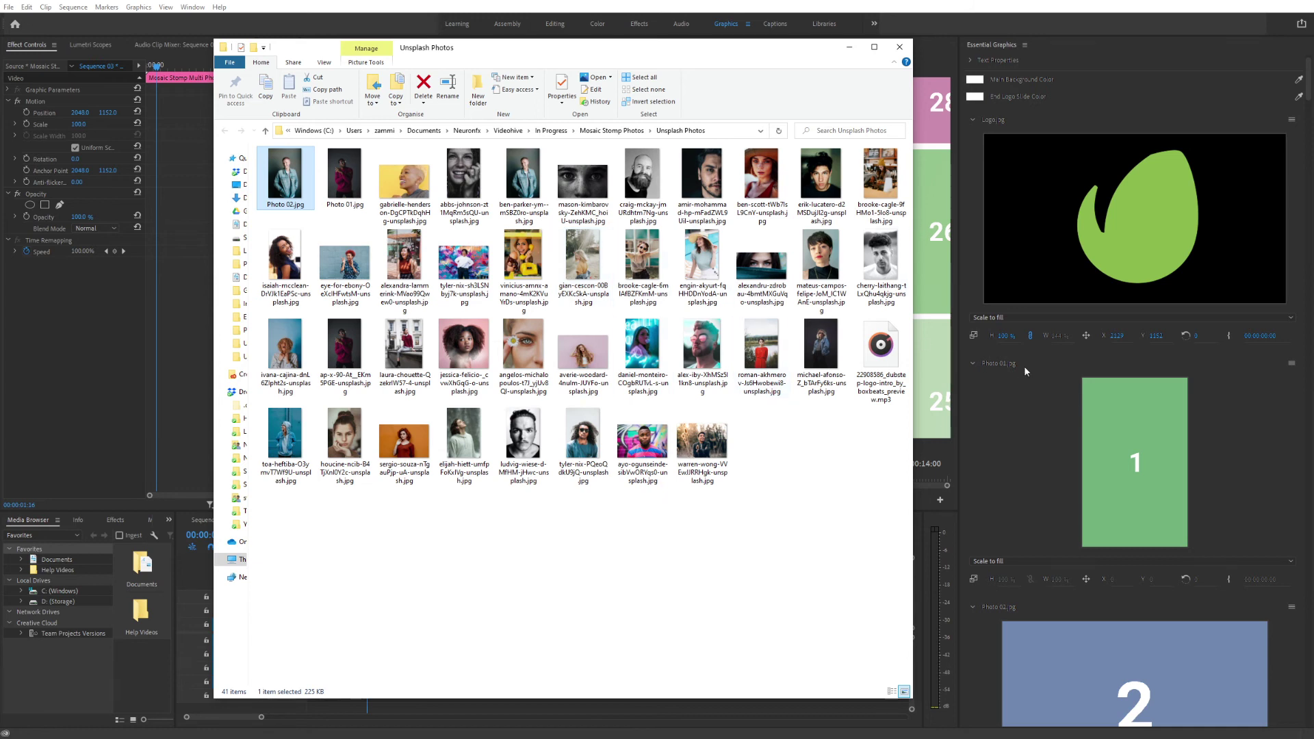
Switch back to Premiere Pro and replace the Photo 01 placeholder with Photo 02.jpg from the Unsplash Photos folder.
{"action": "left_click", "coordinate": [1251, 447]}
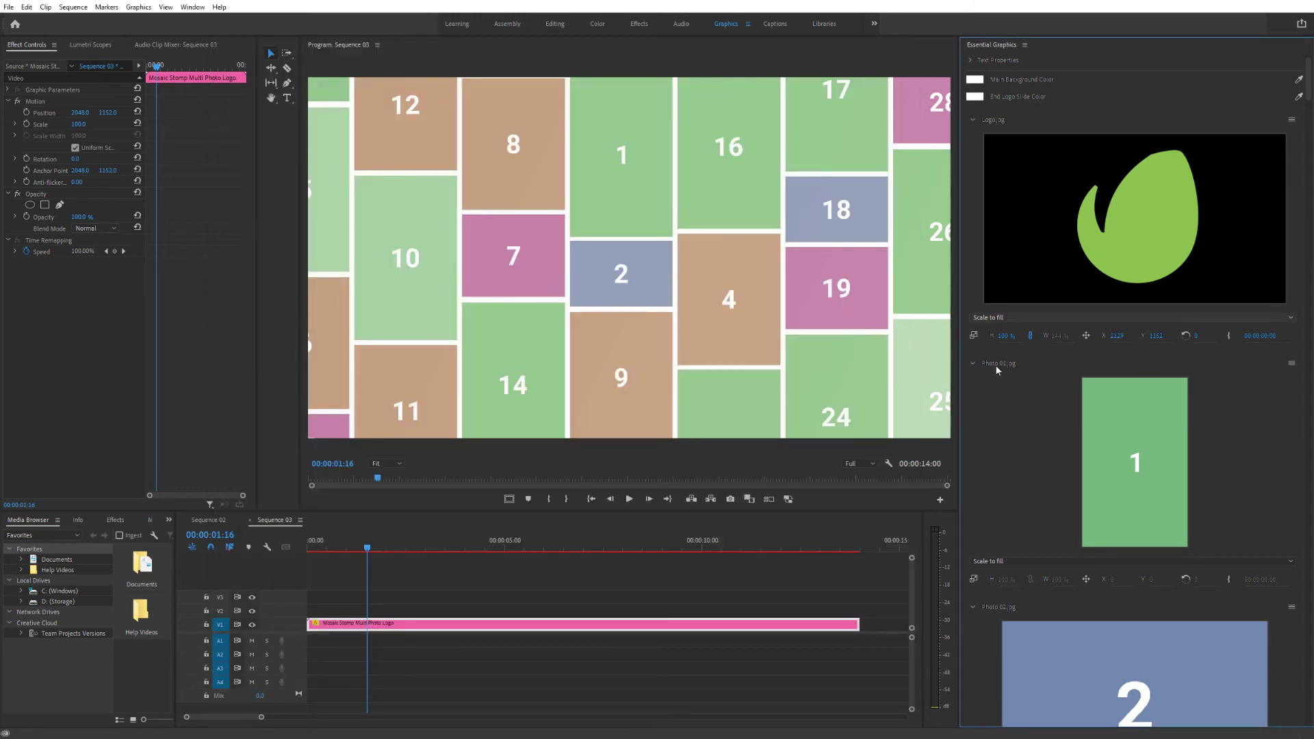
{"action": "left_click", "coordinate": [1294, 364]}
{"action": "left_click", "coordinate": [1300, 376]}
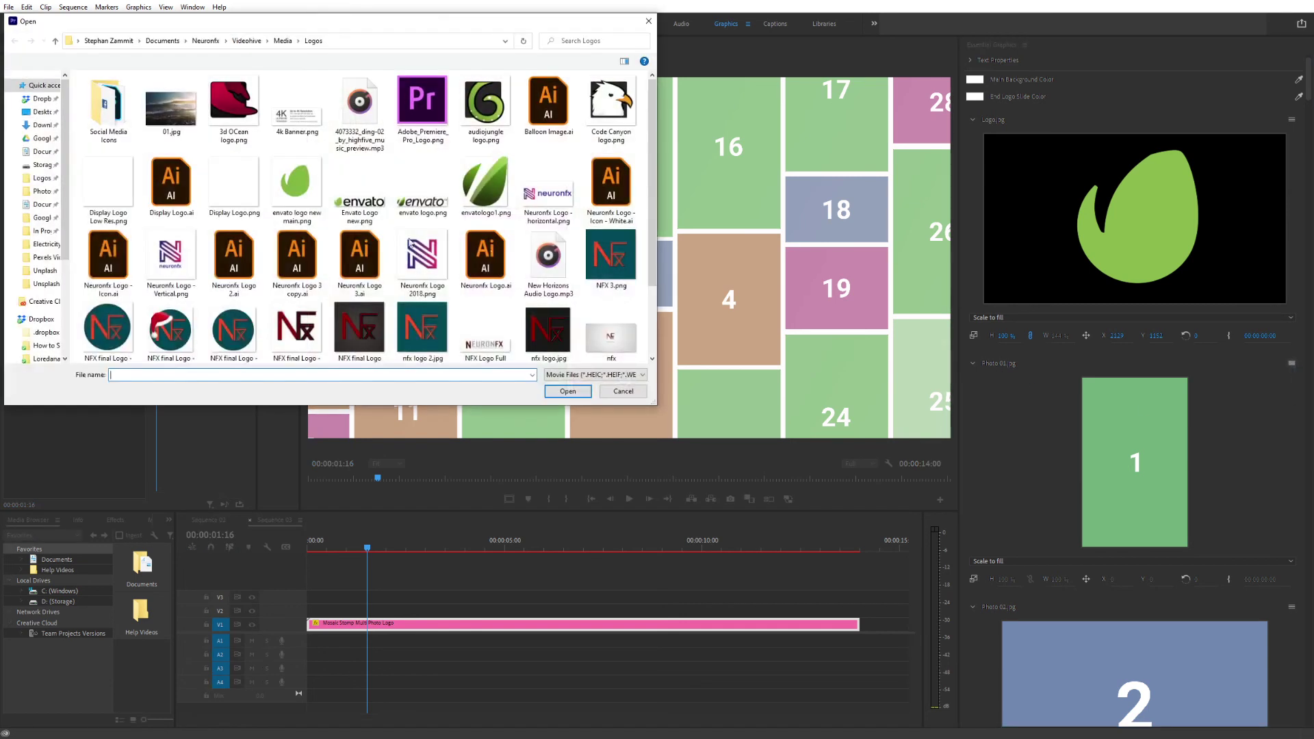
{"action": "left_click", "coordinate": [45, 284]}
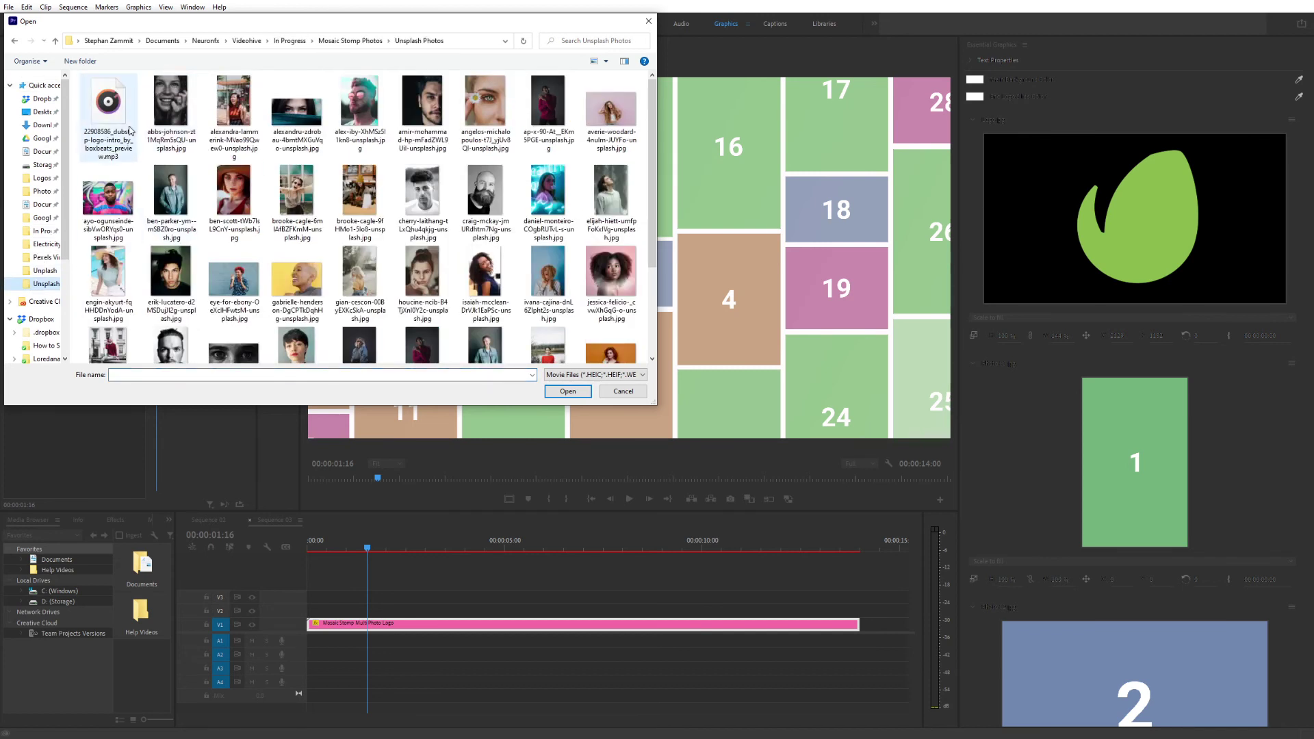
{"action": "scroll", "coordinate": [206, 219], "scroll_direction": "down", "scroll_amount": 2}
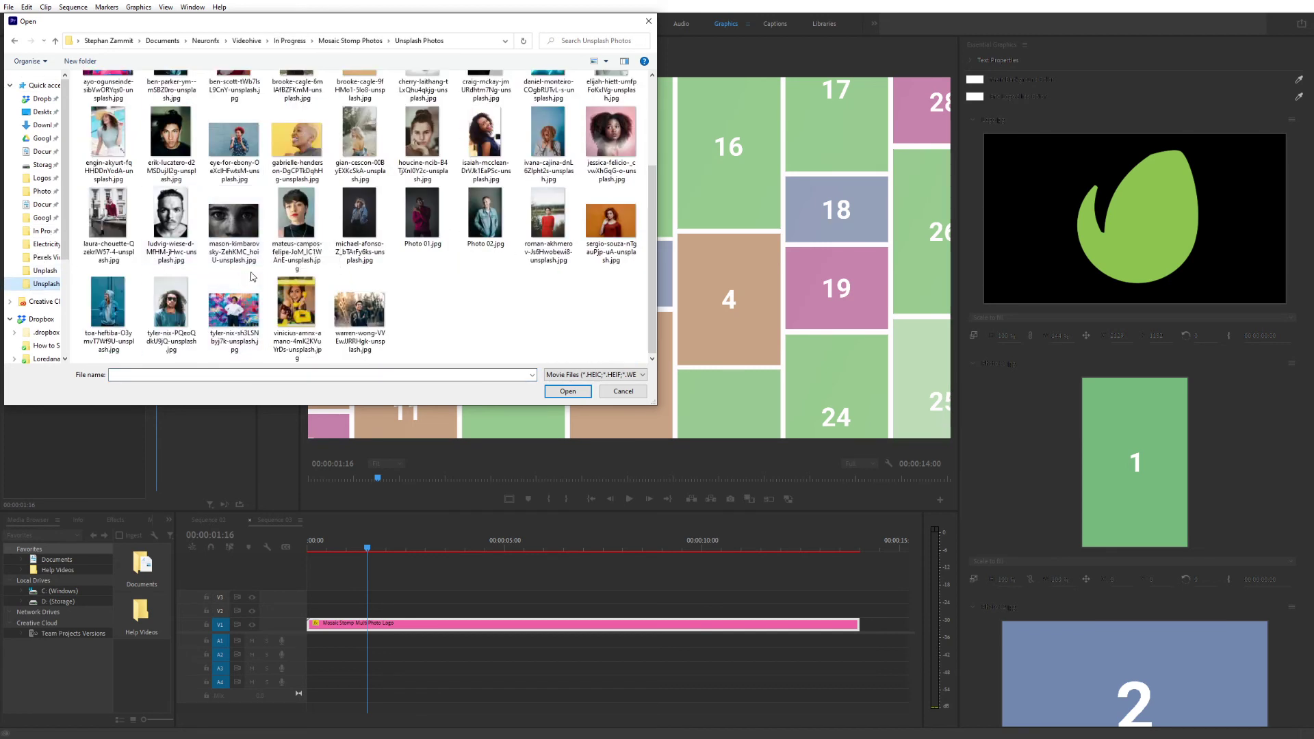
{"action": "scroll", "coordinate": [255, 277], "scroll_direction": "up", "scroll_amount": 2}
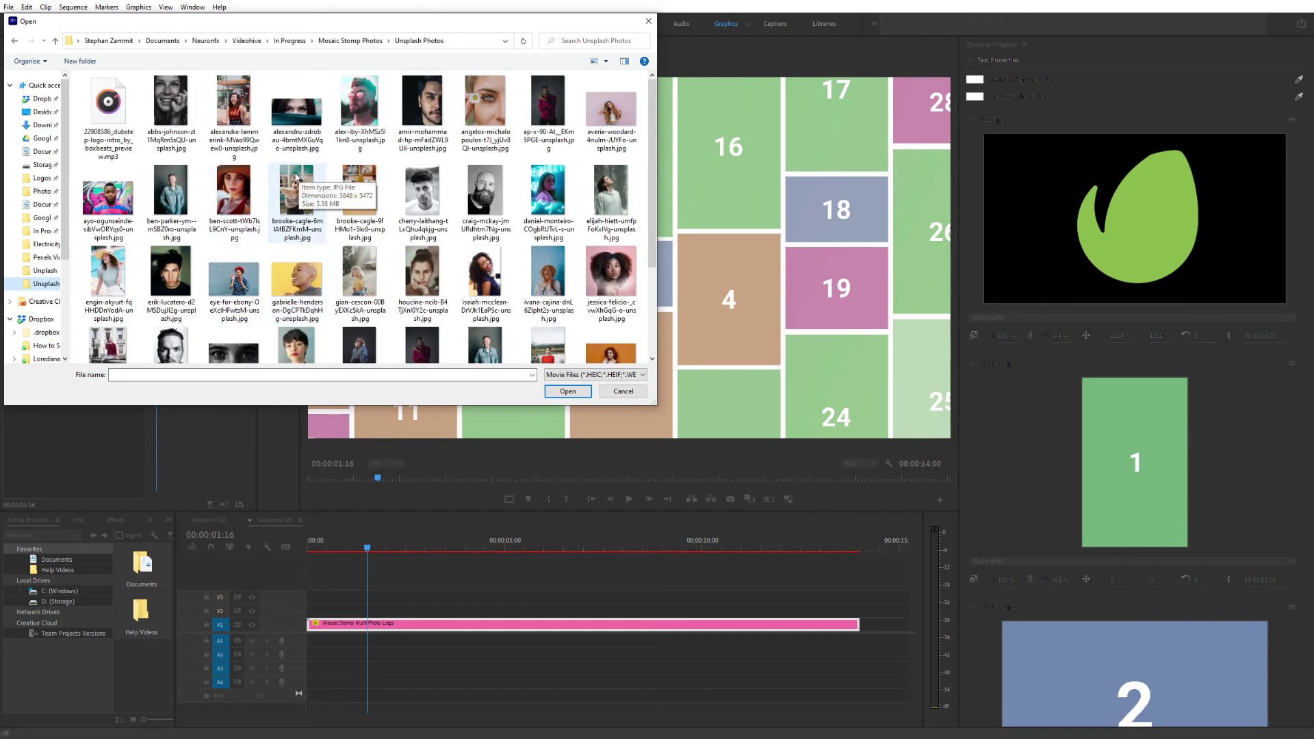
{"action": "scroll", "coordinate": [297, 178], "scroll_direction": "down", "scroll_amount": 2}
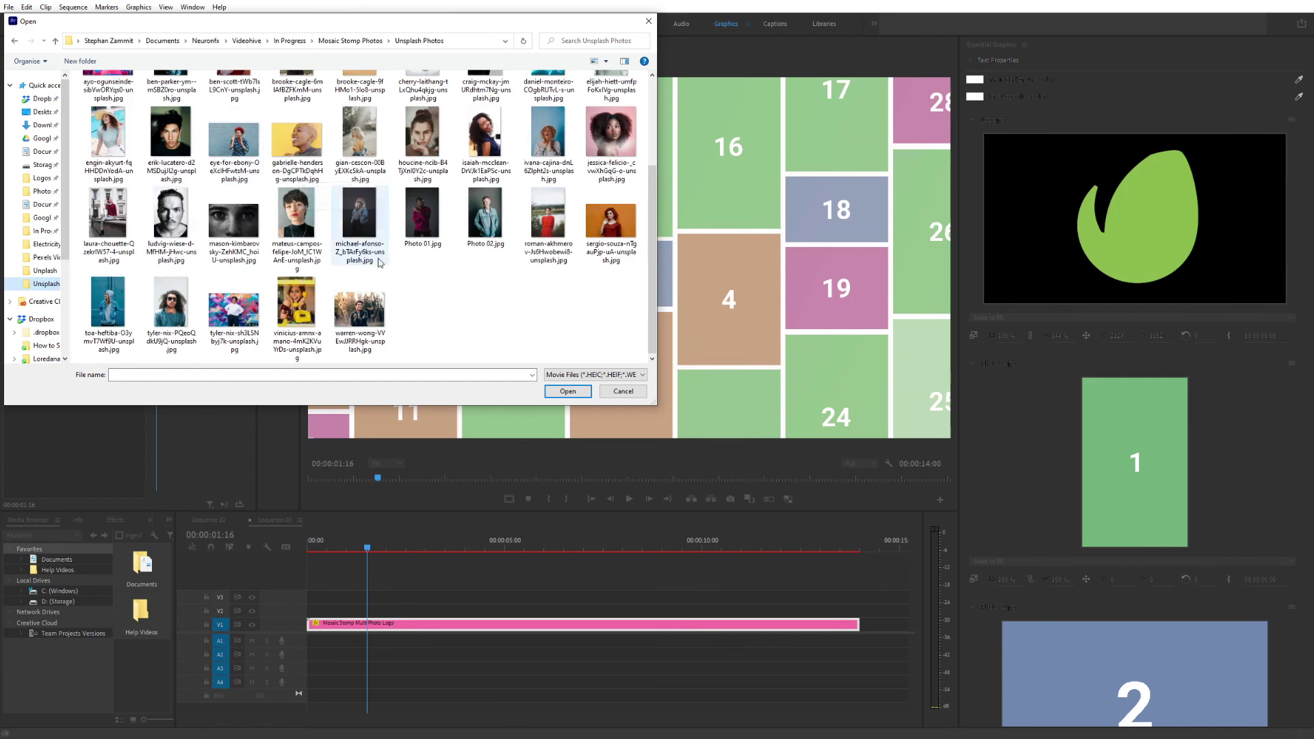
{"action": "left_click", "coordinate": [423, 230]}
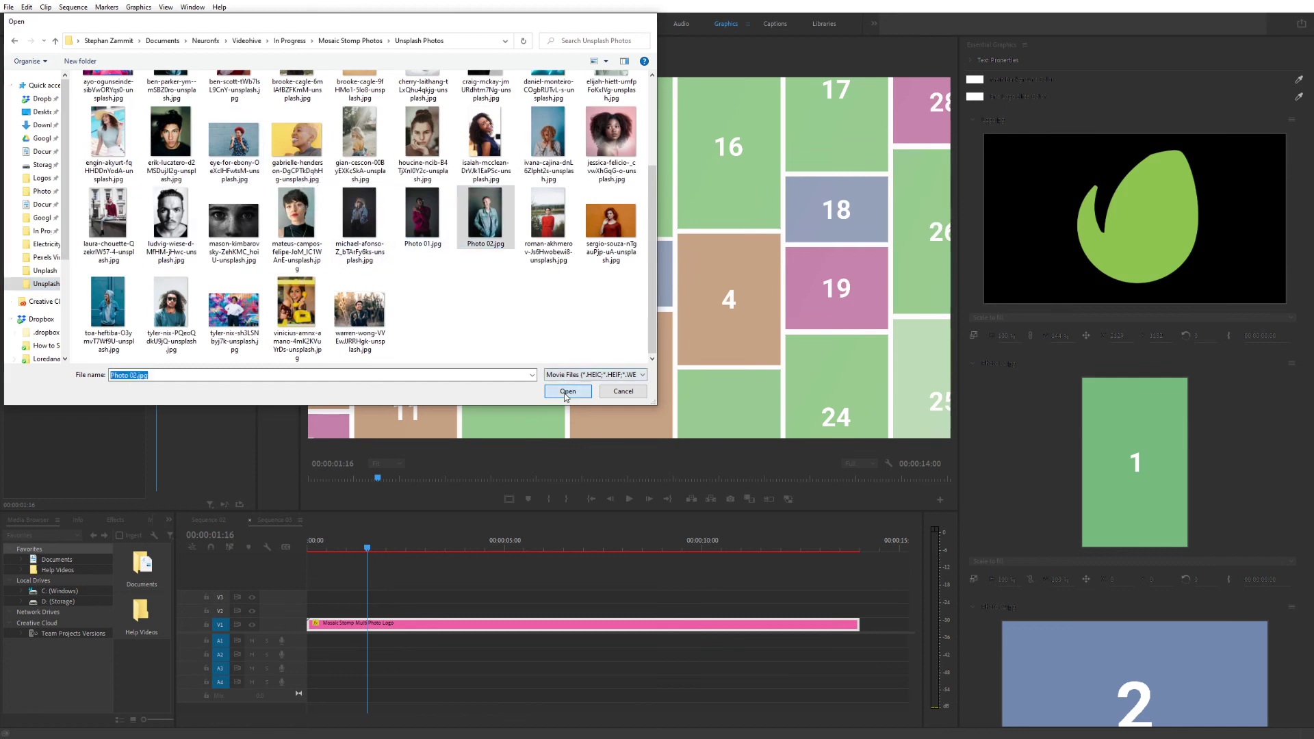
{"action": "double_click", "coordinate": [422, 230]}
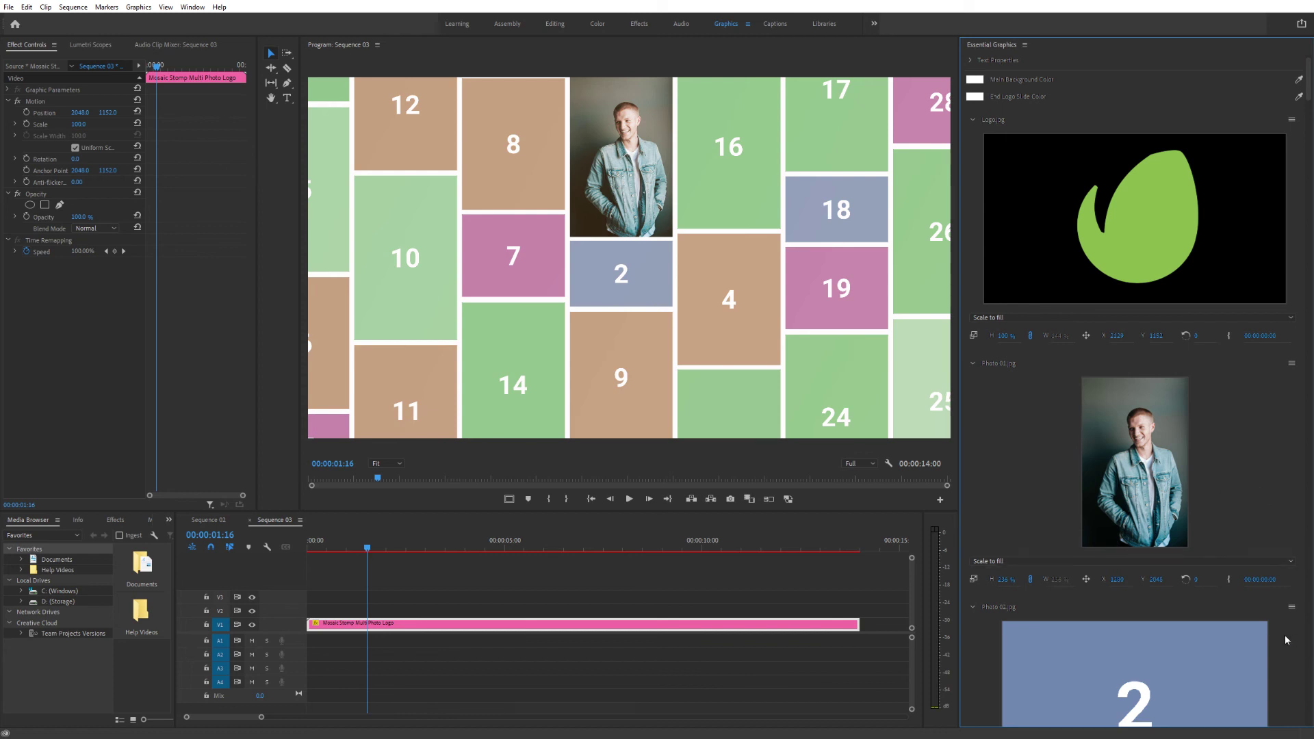
Replace the Photo 02 placeholder with the video production ID_3753690.mp4 from the Pexels Videos folder.
{"action": "scroll", "coordinate": [1284, 635], "scroll_direction": "down", "scroll_amount": 2}
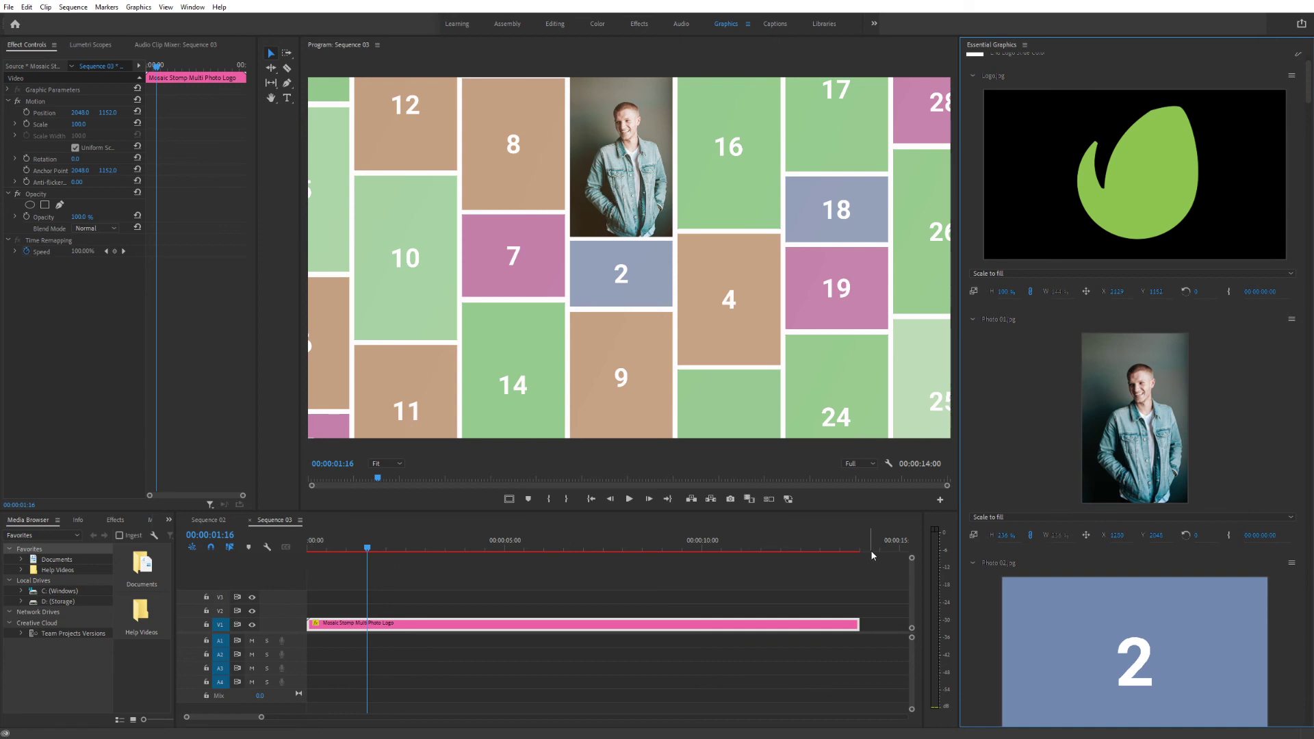
{"action": "left_click", "coordinate": [1291, 563]}
{"action": "left_click", "coordinate": [1304, 571]}
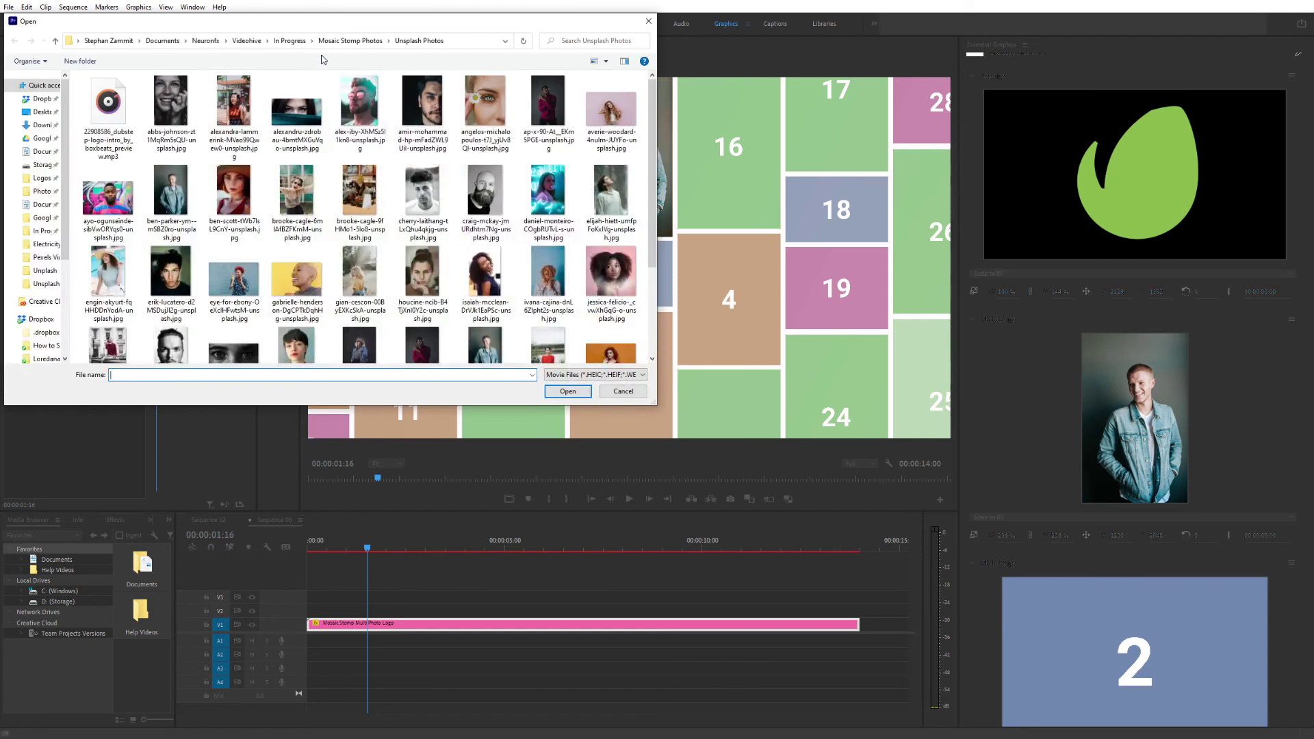
{"action": "left_click", "coordinate": [351, 43]}
{"action": "left_click", "coordinate": [119, 165]}
{"action": "double_click", "coordinate": [119, 165]}
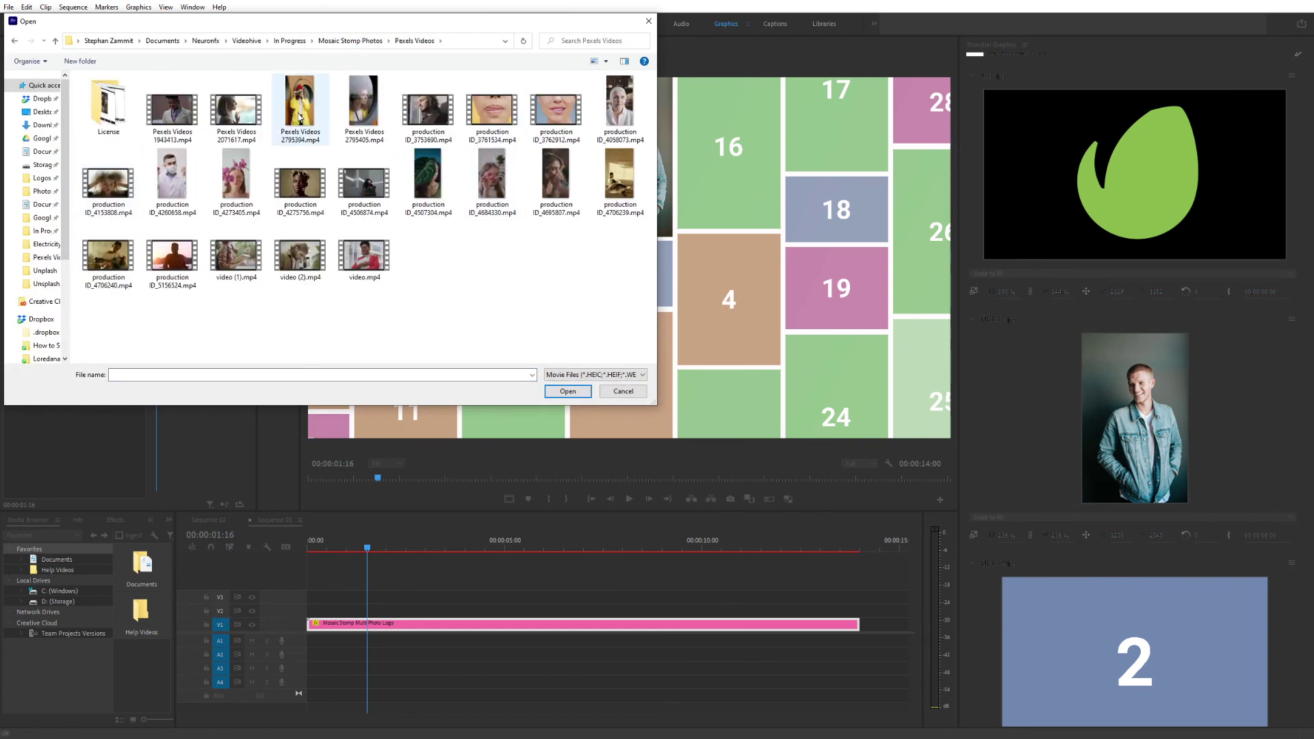
{"action": "left_click", "coordinate": [445, 124]}
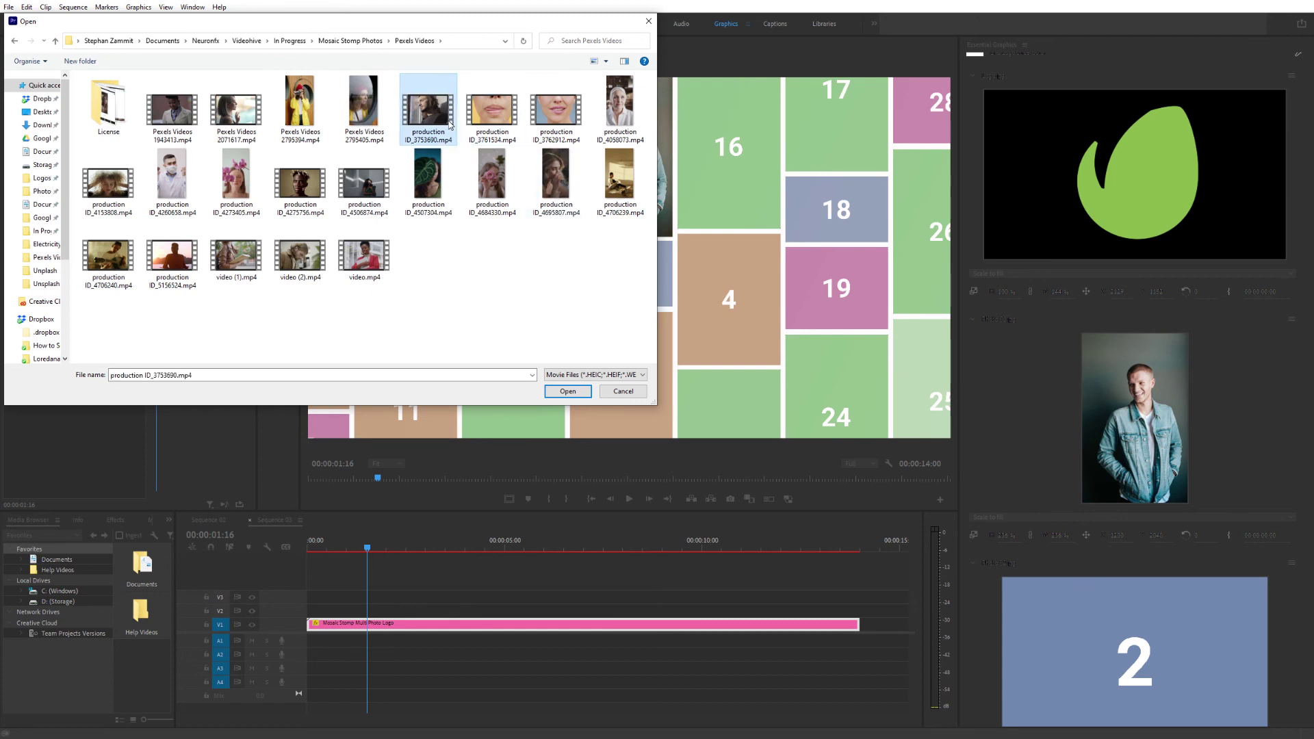
{"action": "left_click", "coordinate": [568, 390]}
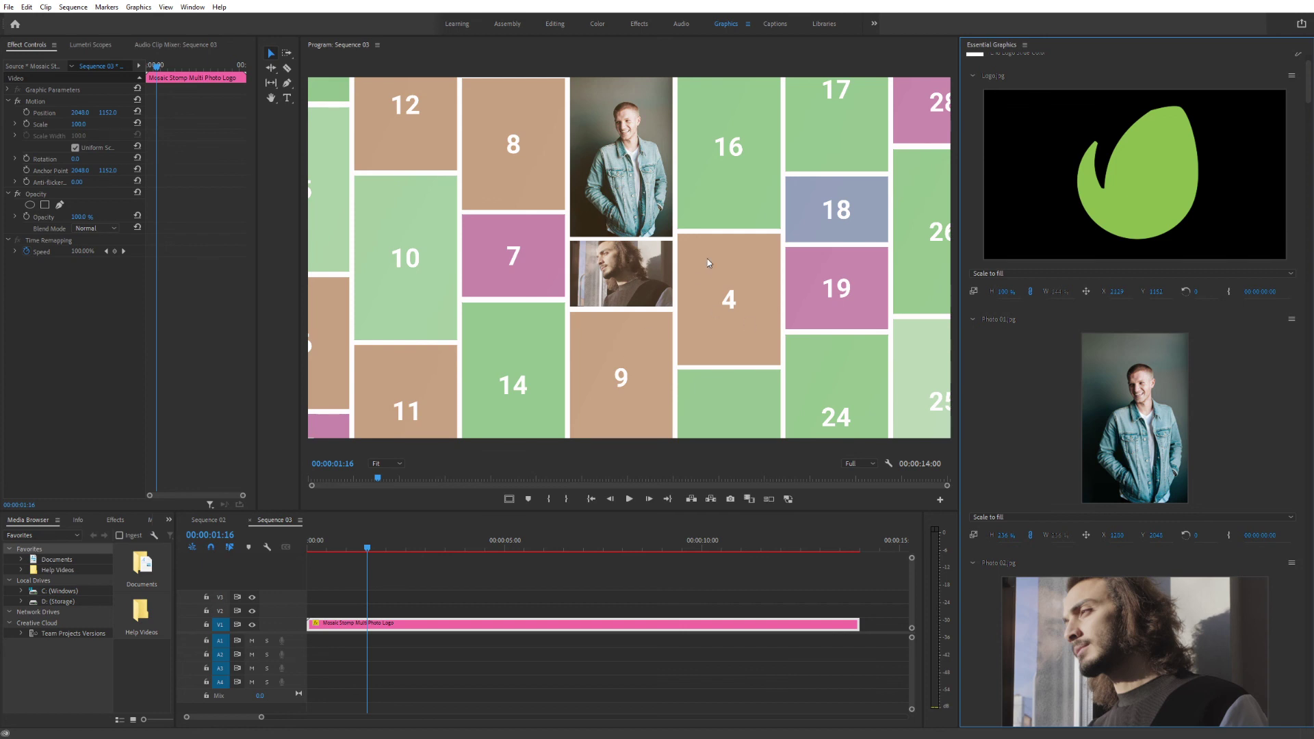
Scrub the timeline between about 00:00:01:11 and 00:00:06:18 to preview the filled placeholders in the mosaic animation.
{"action": "left_click", "coordinate": [384, 546]}
{"action": "left_click_drag", "start_coordinate": [386, 546], "coordinate": [362, 549]}
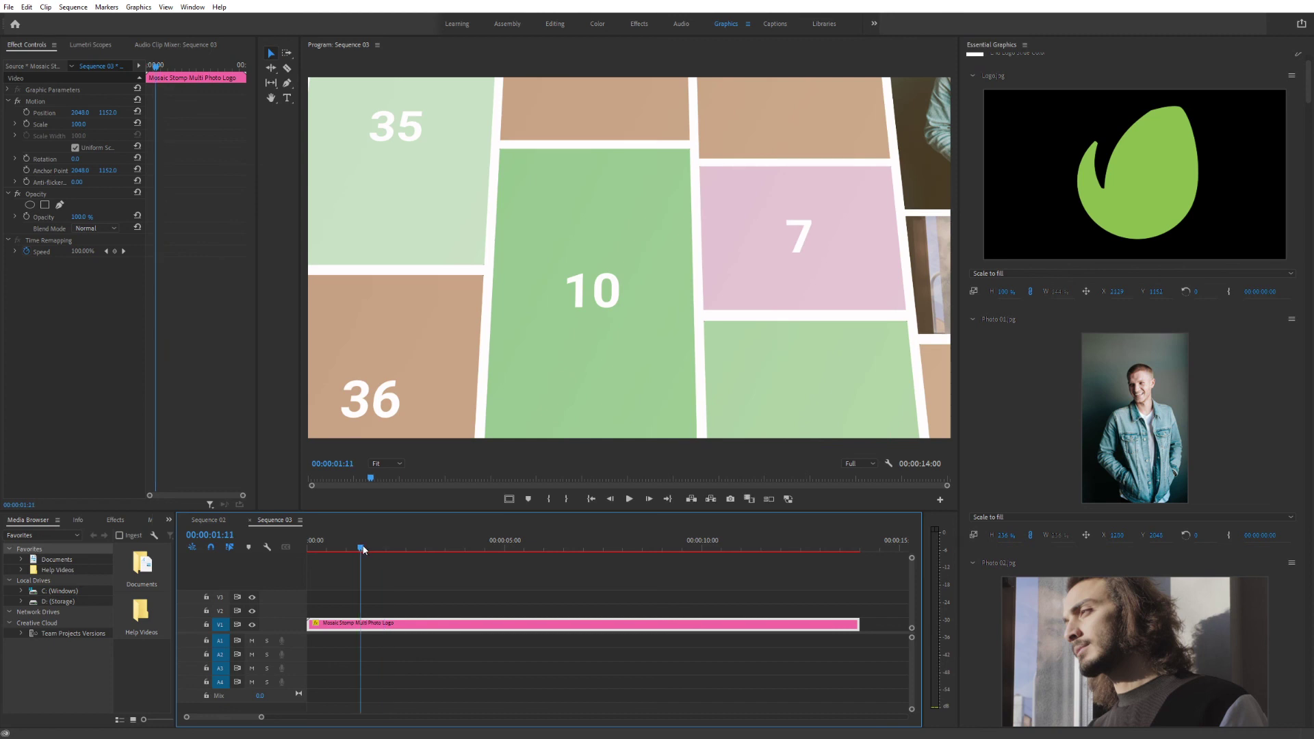
{"action": "left_click", "coordinate": [410, 548]}
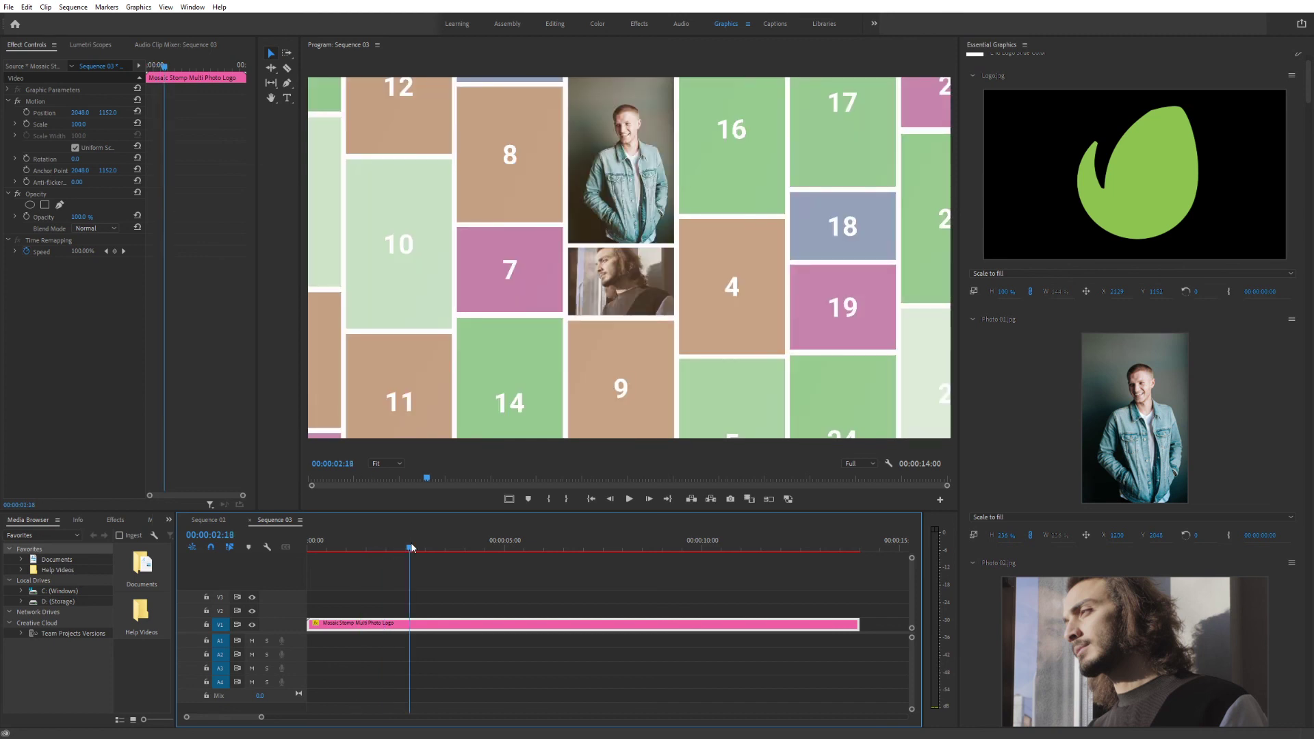
{"action": "left_click", "coordinate": [436, 549]}
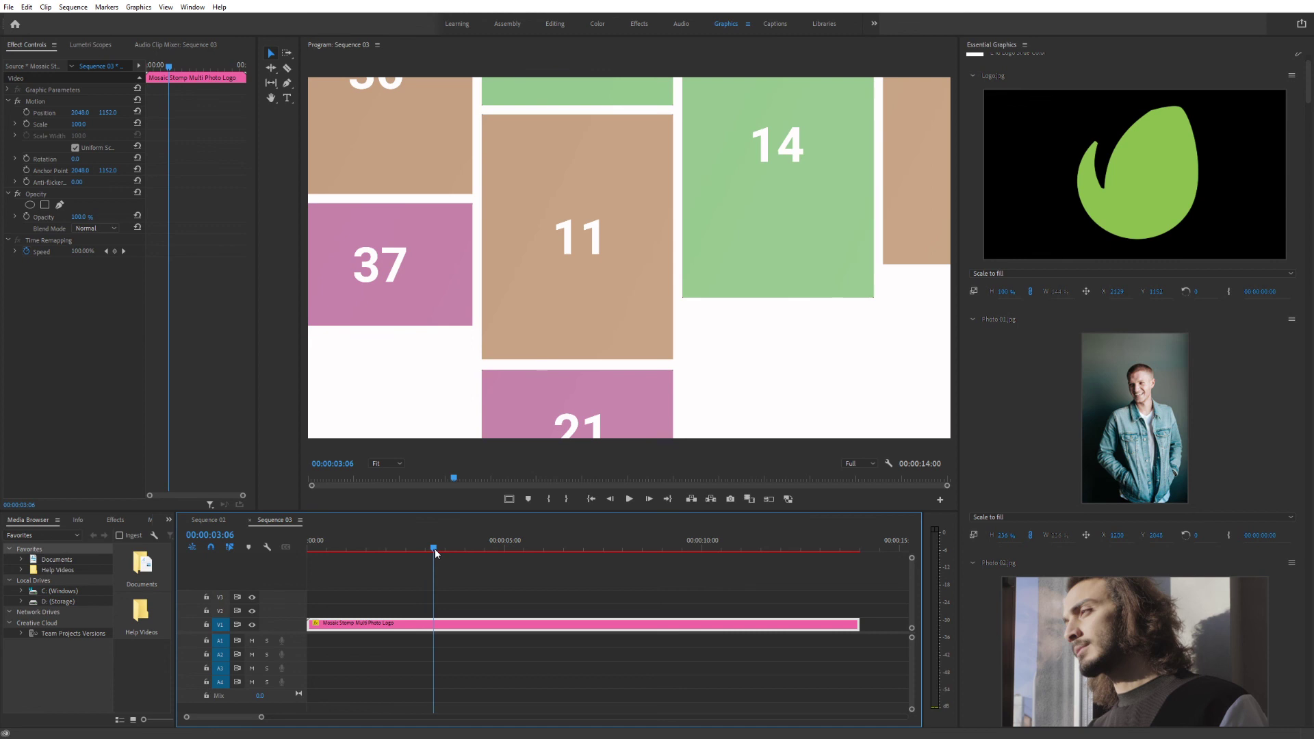
{"action": "left_click", "coordinate": [515, 549]}
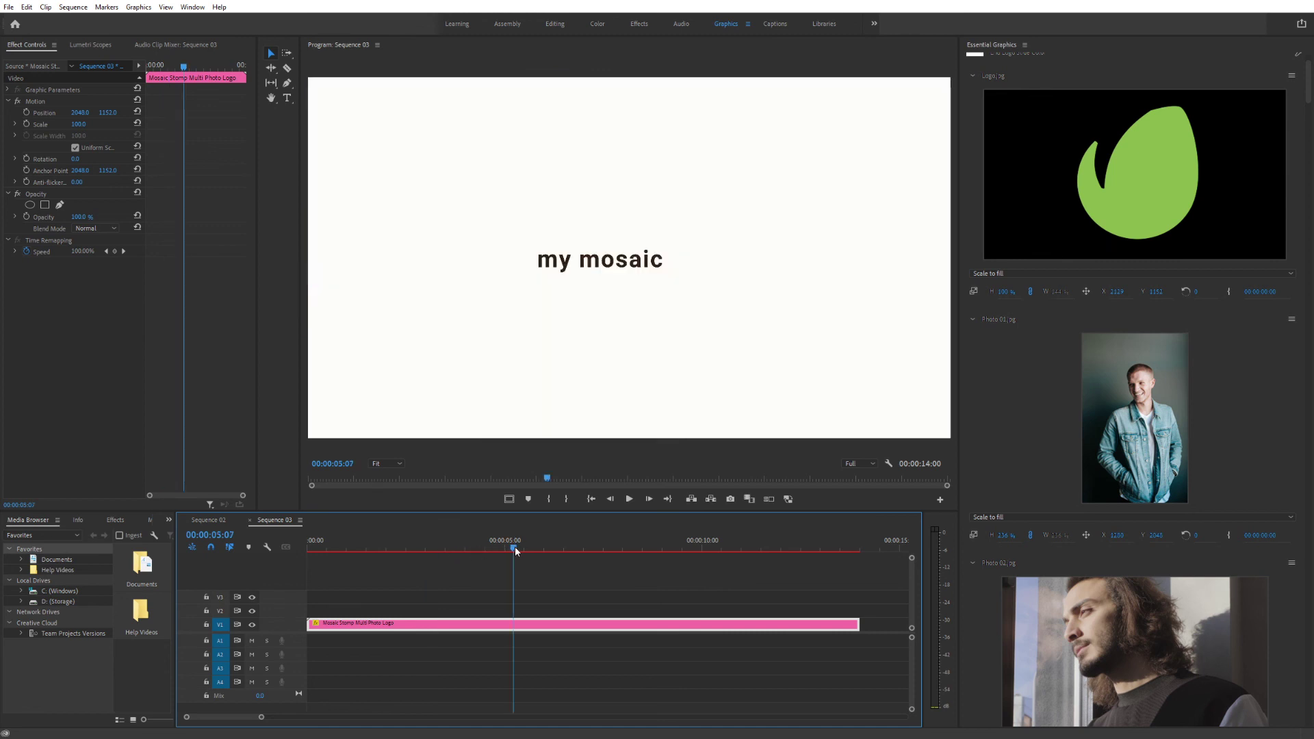
{"action": "left_click", "coordinate": [568, 549]}
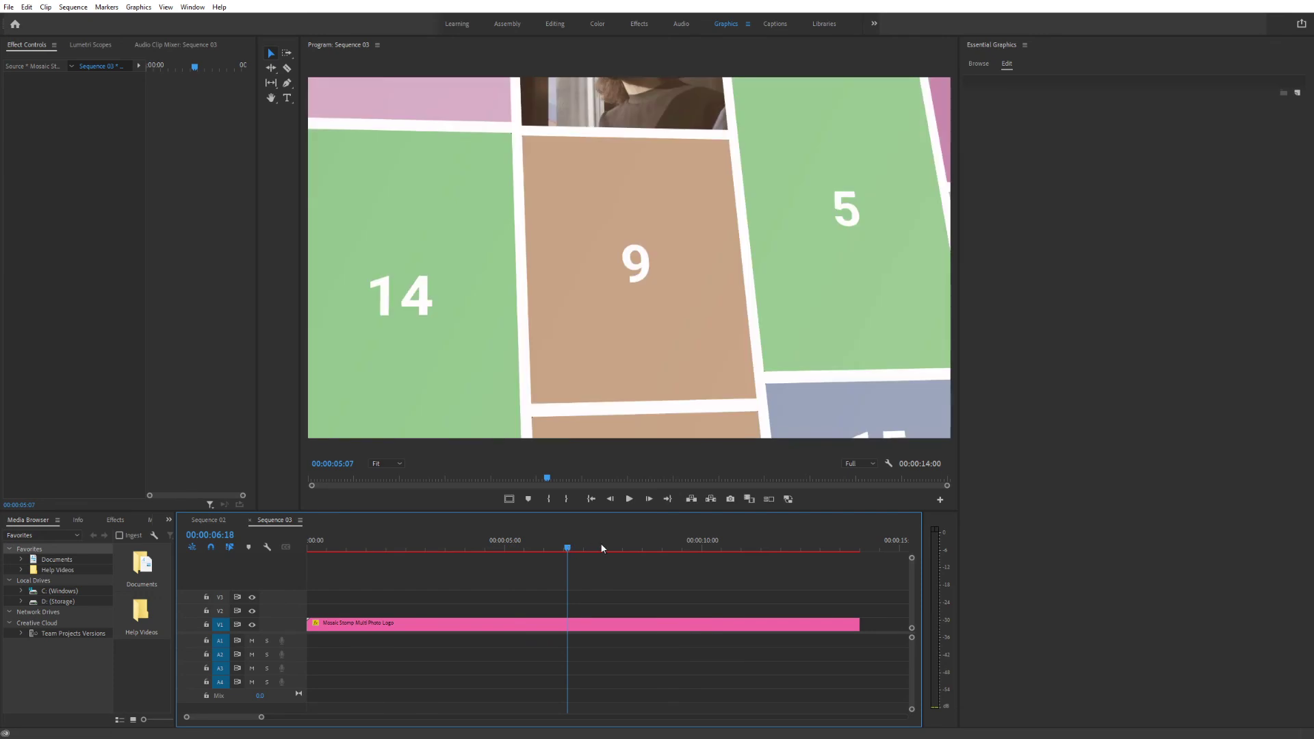
Preview the mosaic animation around 00:00:08:23 and return the playhead to 00:00:00:24 with the clip deselected.
{"action": "left_click", "coordinate": [601, 548]}
{"action": "left_click", "coordinate": [654, 548]}
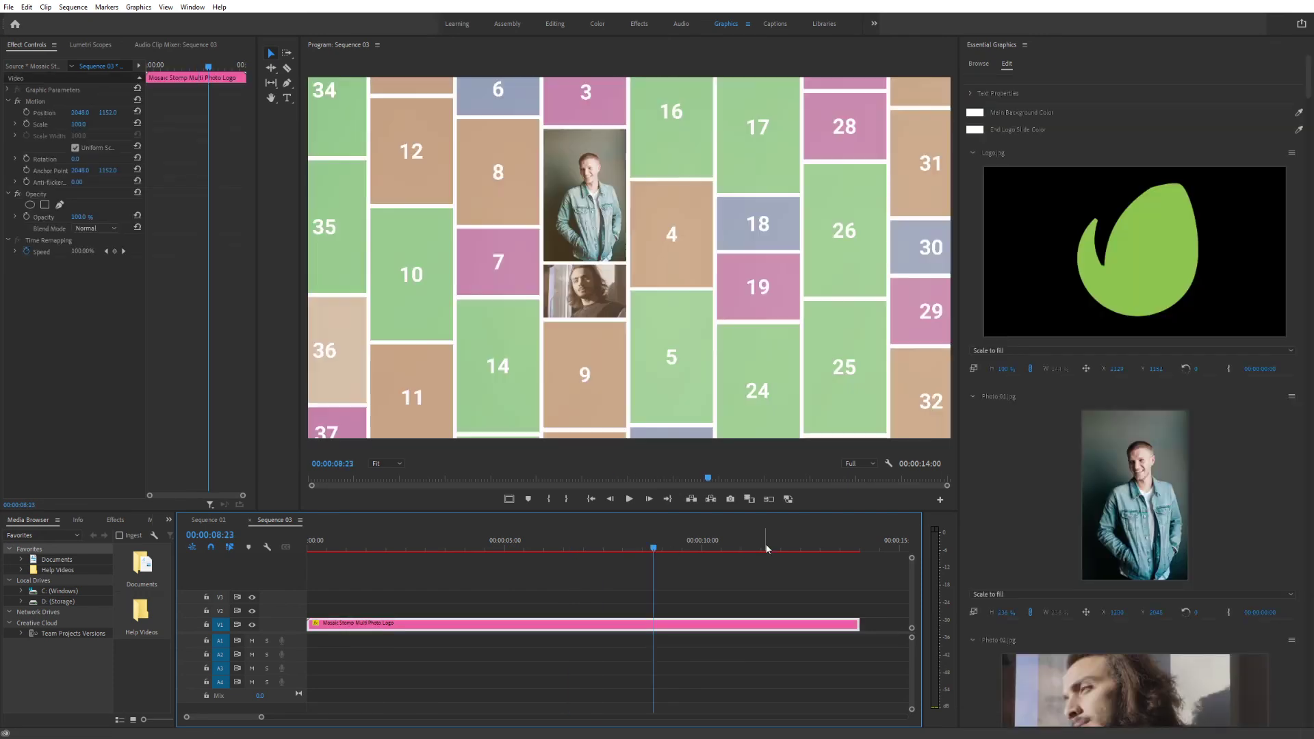
{"action": "left_click", "coordinate": [338, 548]}
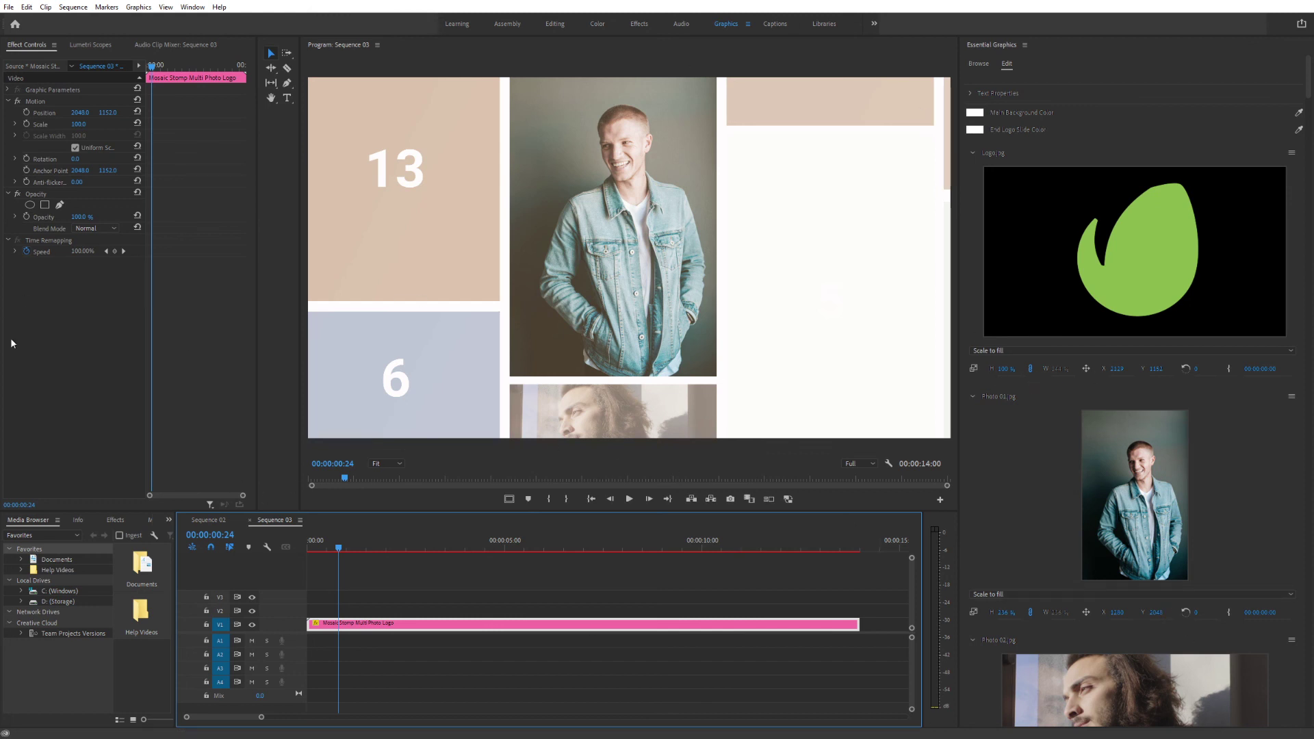
{"action": "left_click", "coordinate": [329, 640]}
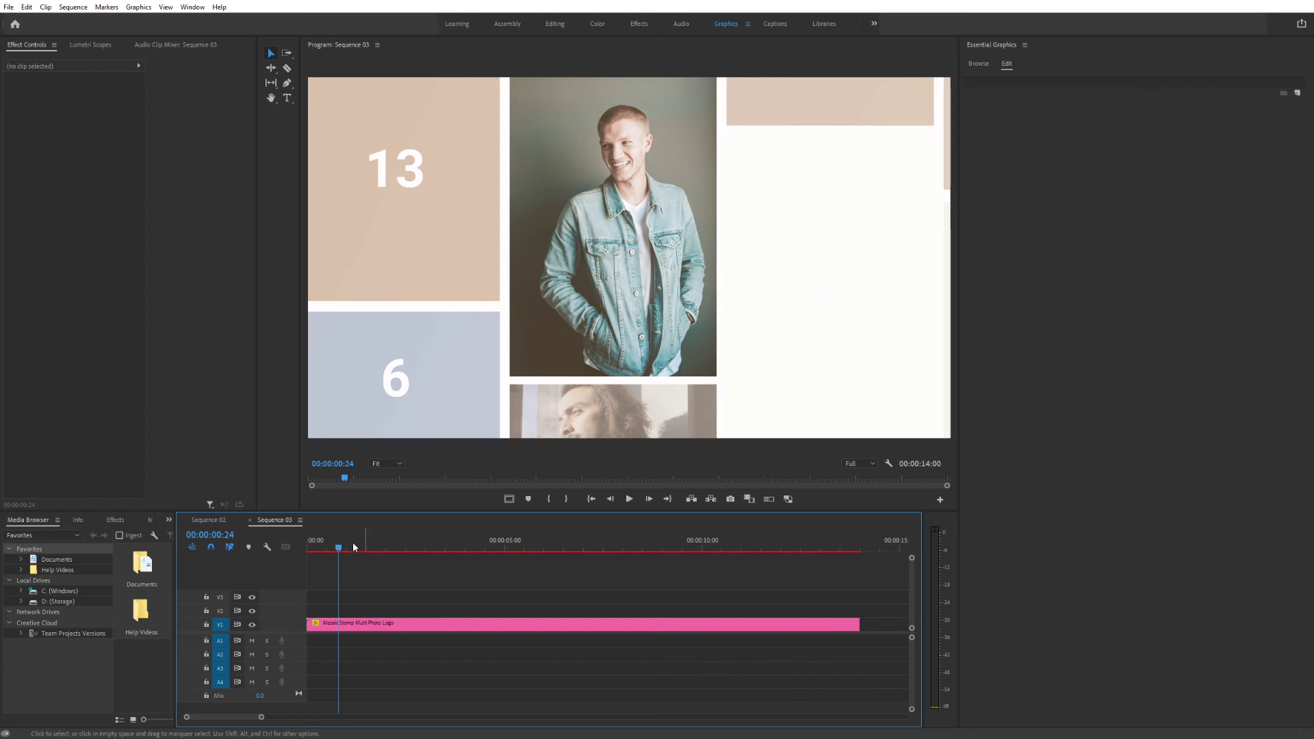
Open the media export settings for Sequence 03 and choose H.264 as the format.
{"action": "left_click", "coordinate": [9, 7]}
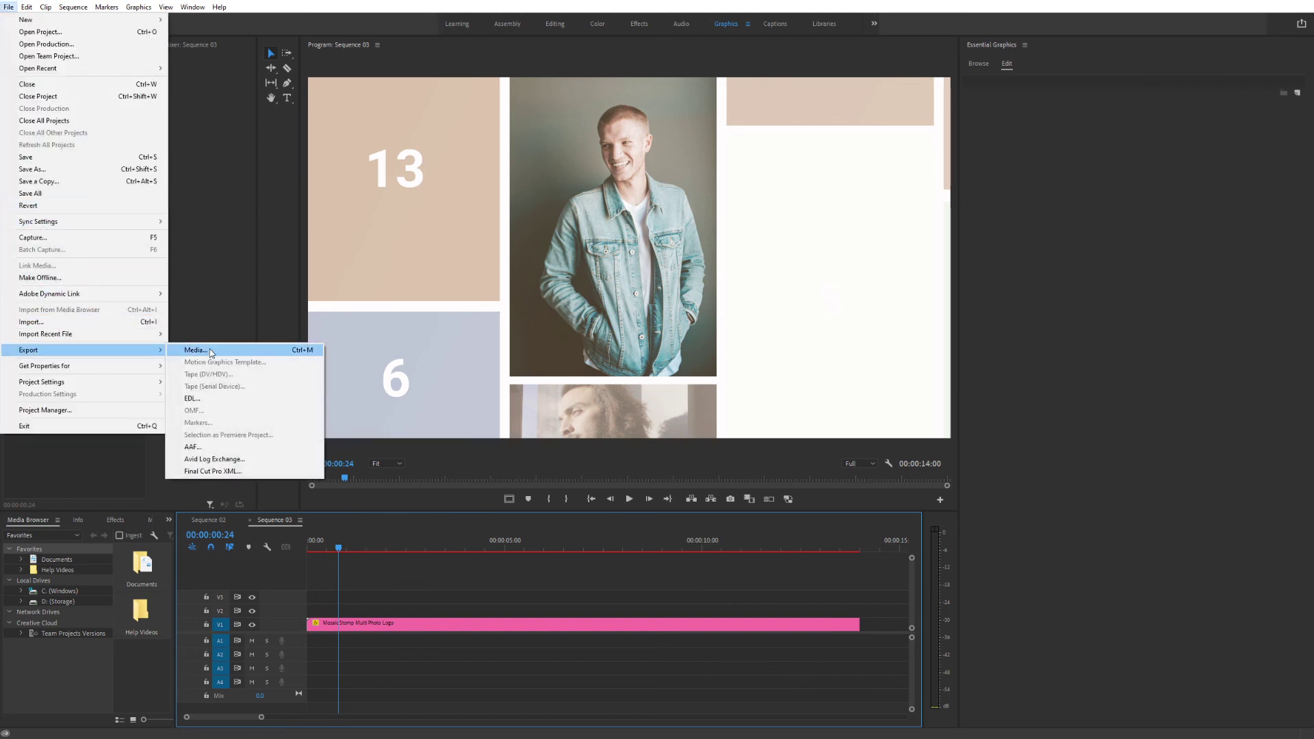
{"action": "left_click", "coordinate": [197, 350]}
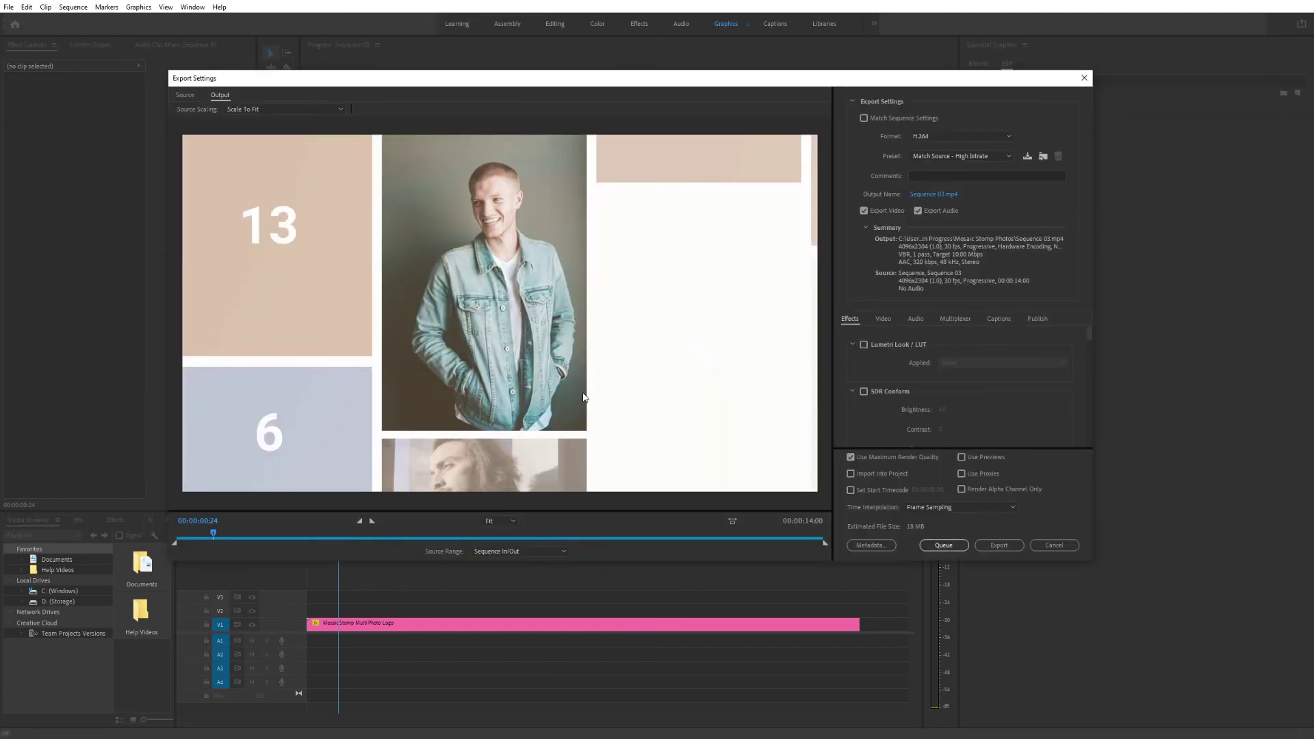
{"action": "left_click", "coordinate": [936, 137]}
{"action": "left_click", "coordinate": [944, 302]}
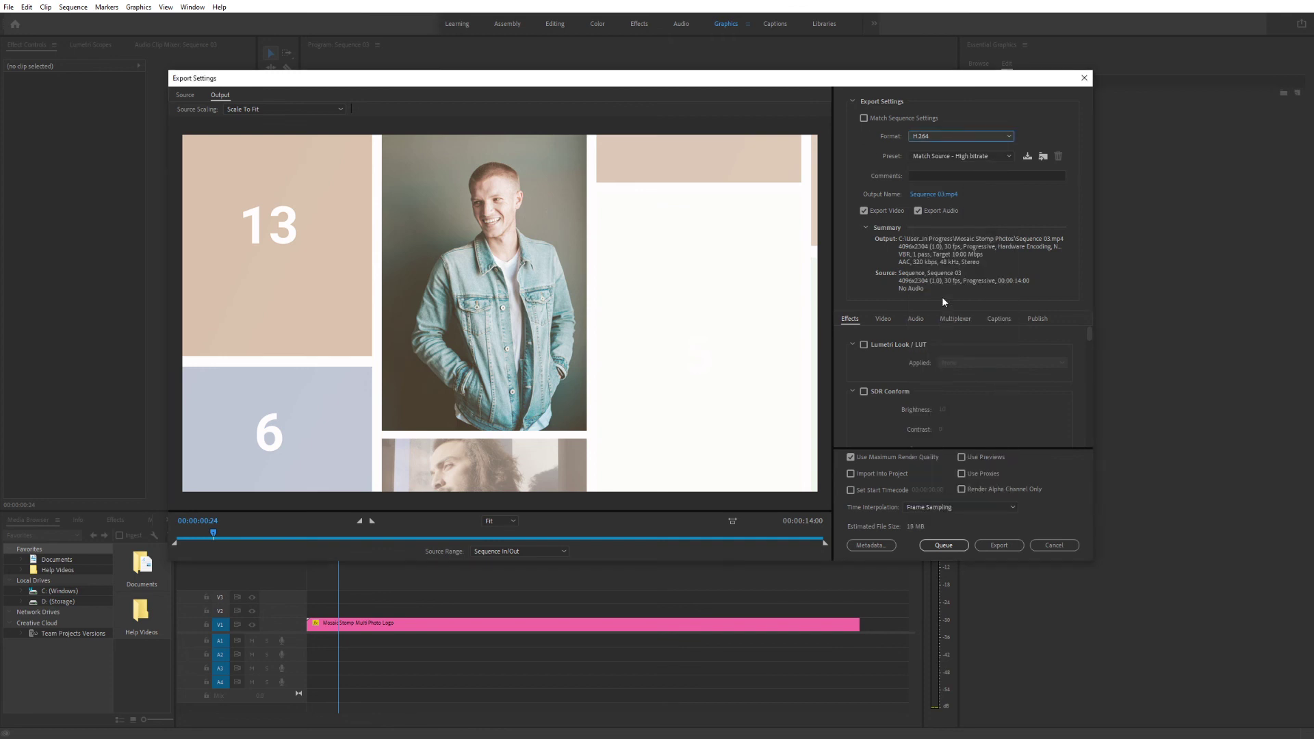
Name the export output file "mosaic stomp project intro" and save it as MP4 in the Mosaic Stomp Photos folder.
{"action": "left_click", "coordinate": [924, 195]}
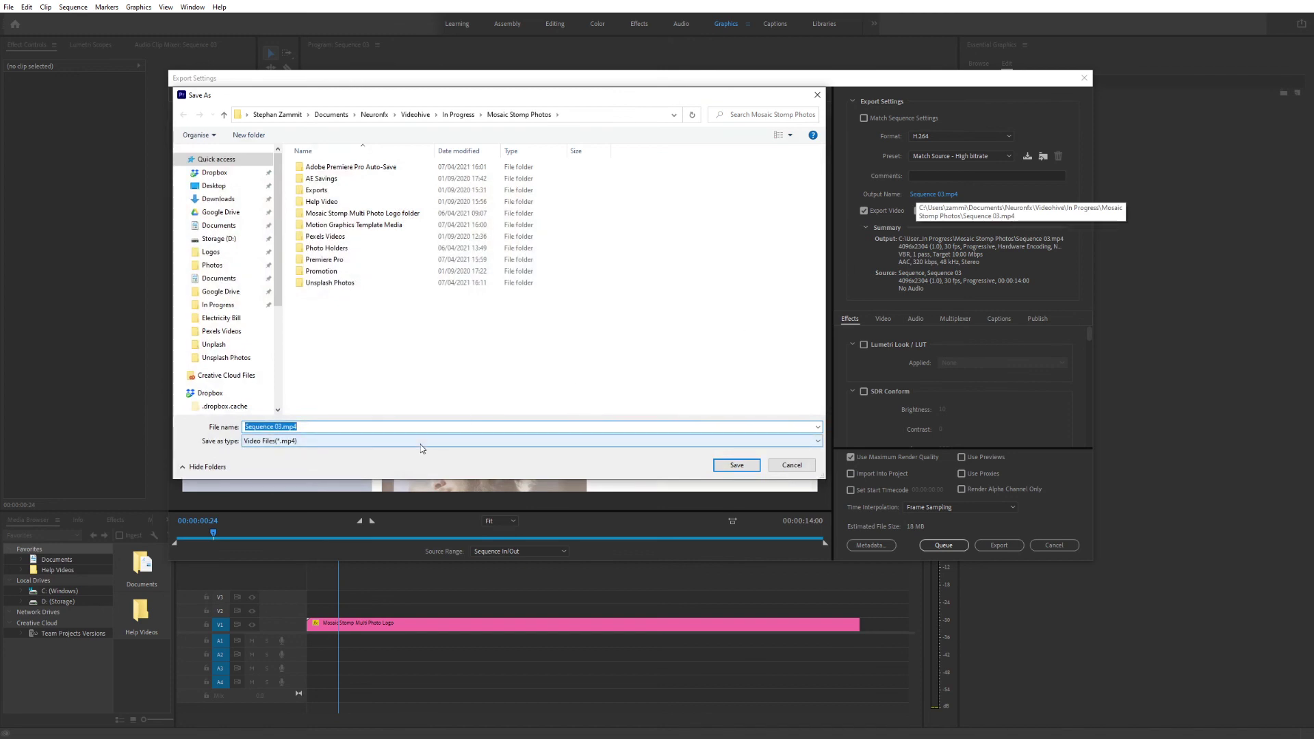
{"action": "type", "text": "mosaic"}
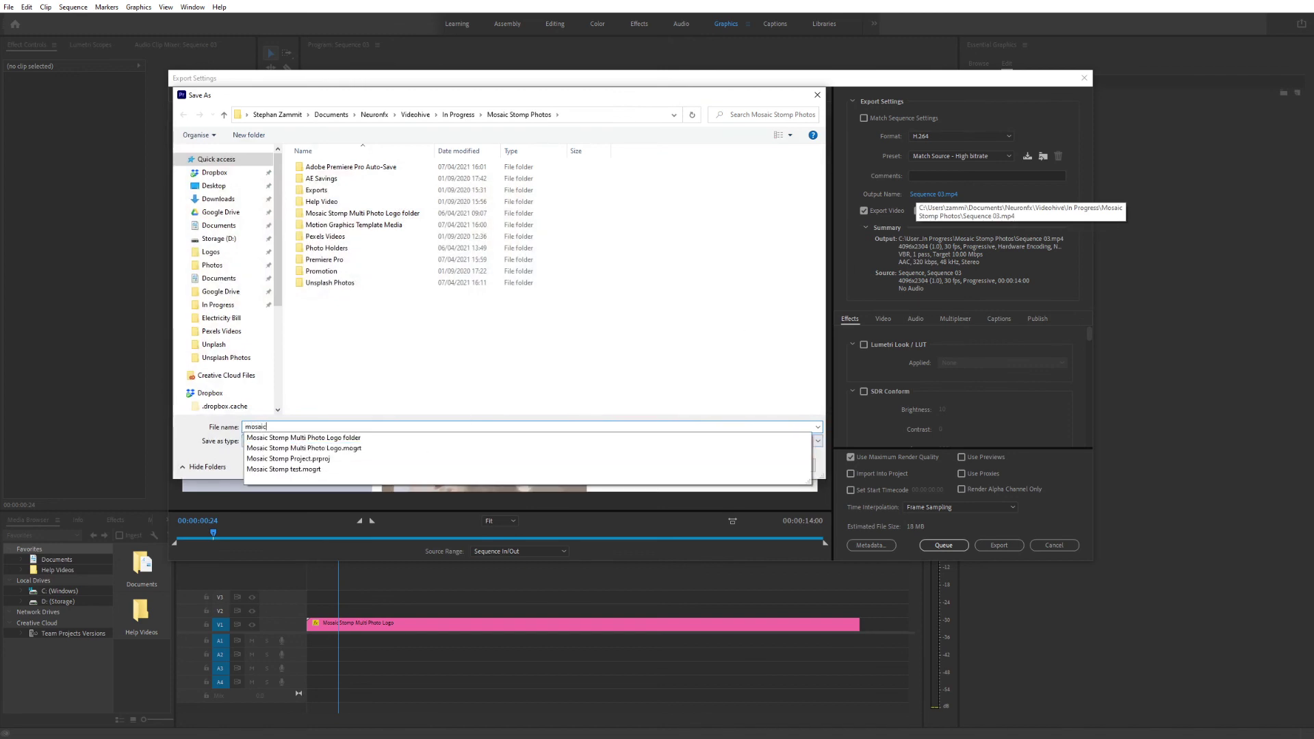
{"action": "type", "text": " stomp project intro"}
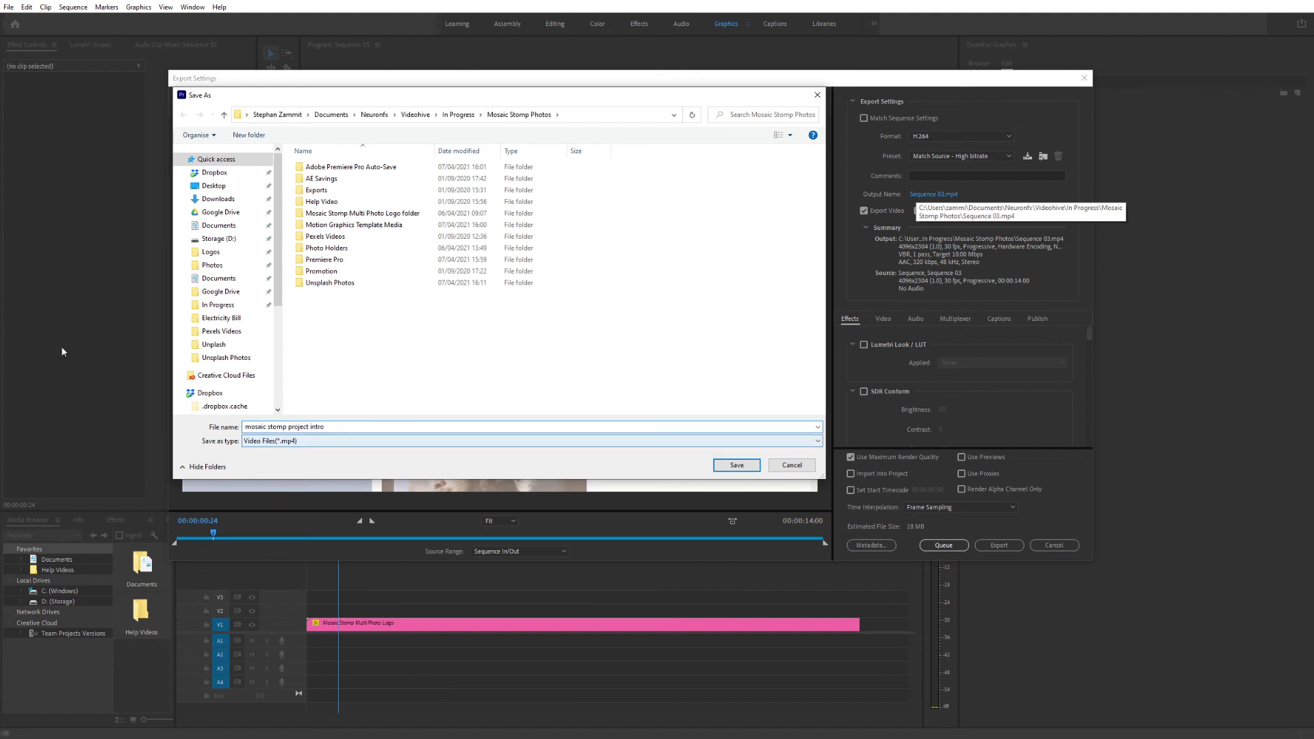
{"action": "left_click", "coordinate": [753, 467]}
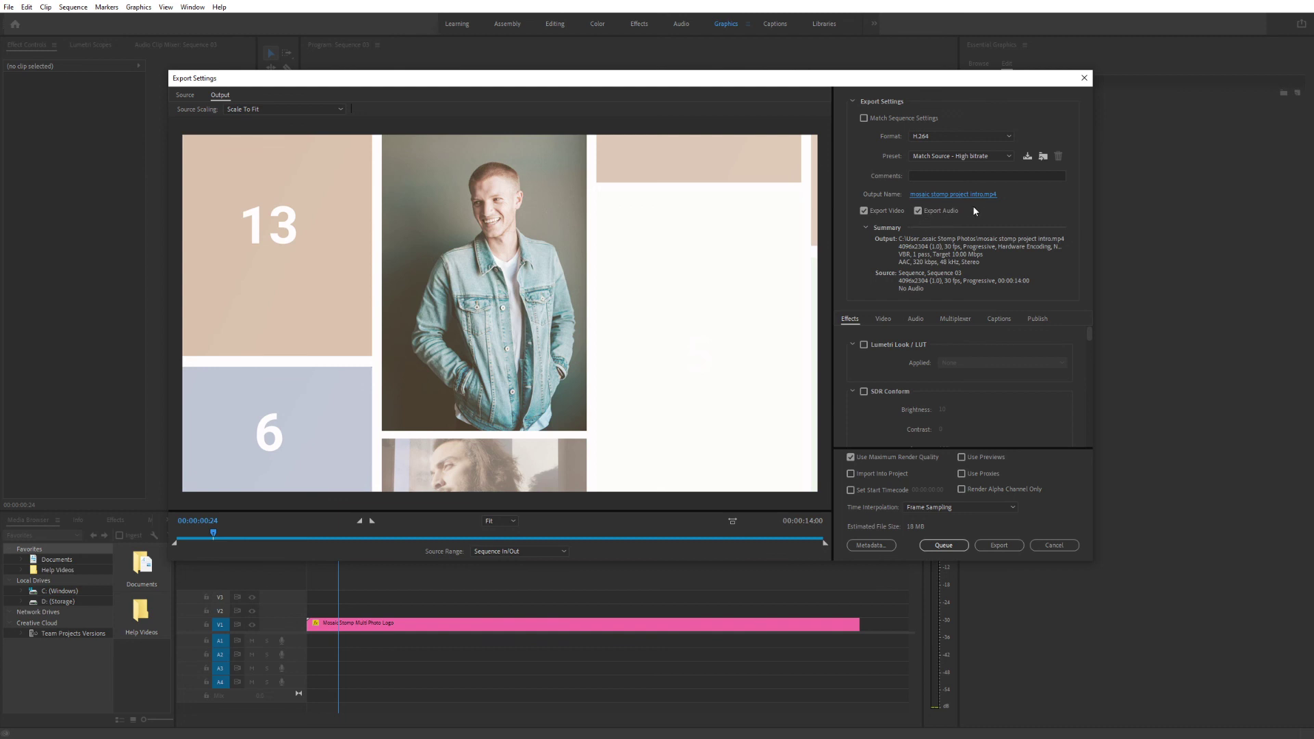
Unlink the export frame size from the source and set it to 1920 wide by 1080 high.
{"action": "scroll", "coordinate": [967, 383], "scroll_direction": "down", "scroll_amount": 4}
{"action": "scroll", "coordinate": [968, 384], "scroll_direction": "down", "scroll_amount": 5}
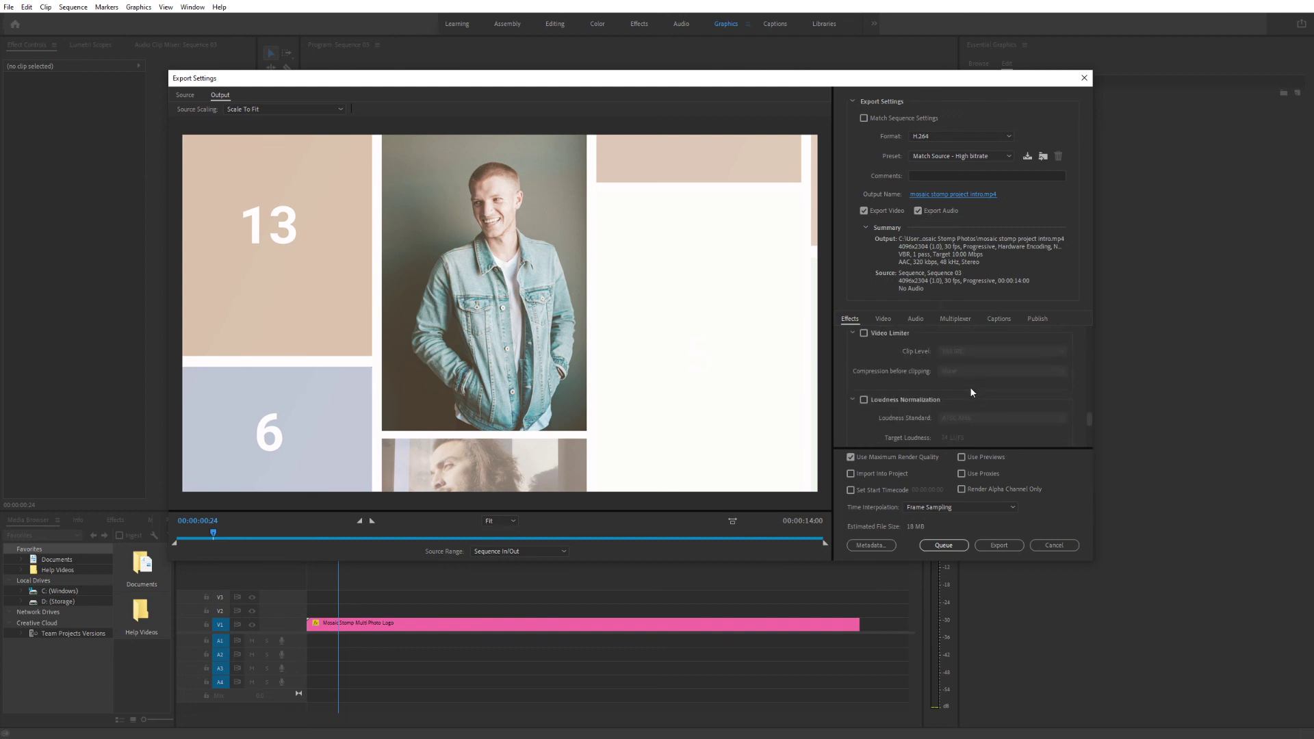
{"action": "left_click", "coordinate": [884, 319]}
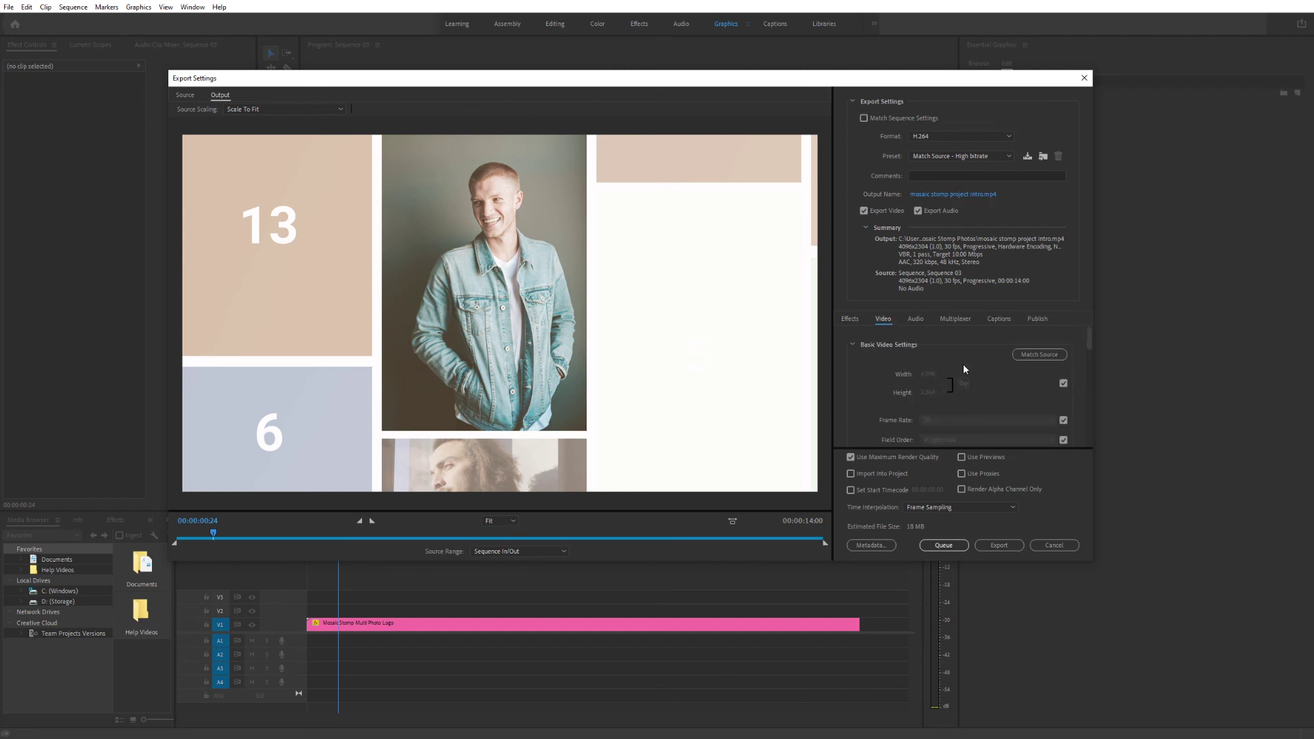
{"action": "left_click", "coordinate": [1063, 384]}
{"action": "left_click", "coordinate": [929, 374]}
{"action": "type", "text": "1920"}
{"action": "key", "text": "Tab"}
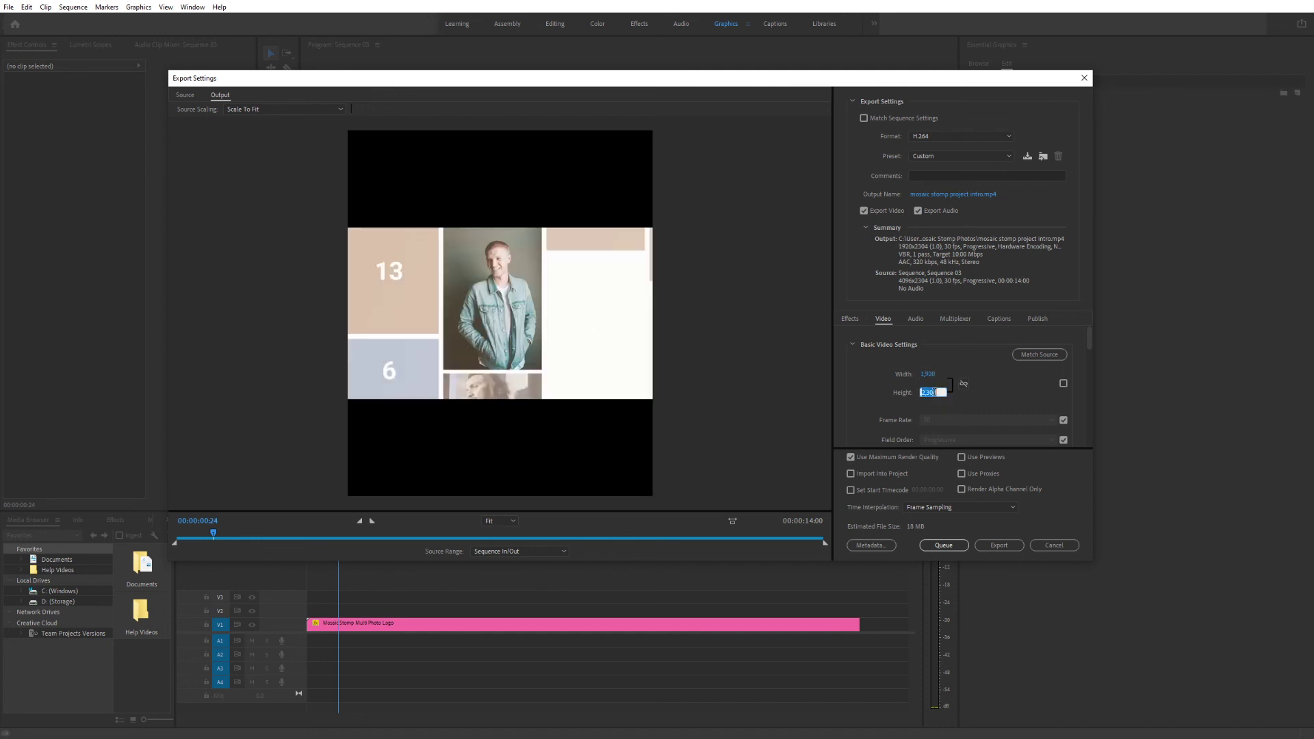
{"action": "type", "text": "1080"}
{"action": "left_click", "coordinate": [985, 393]}
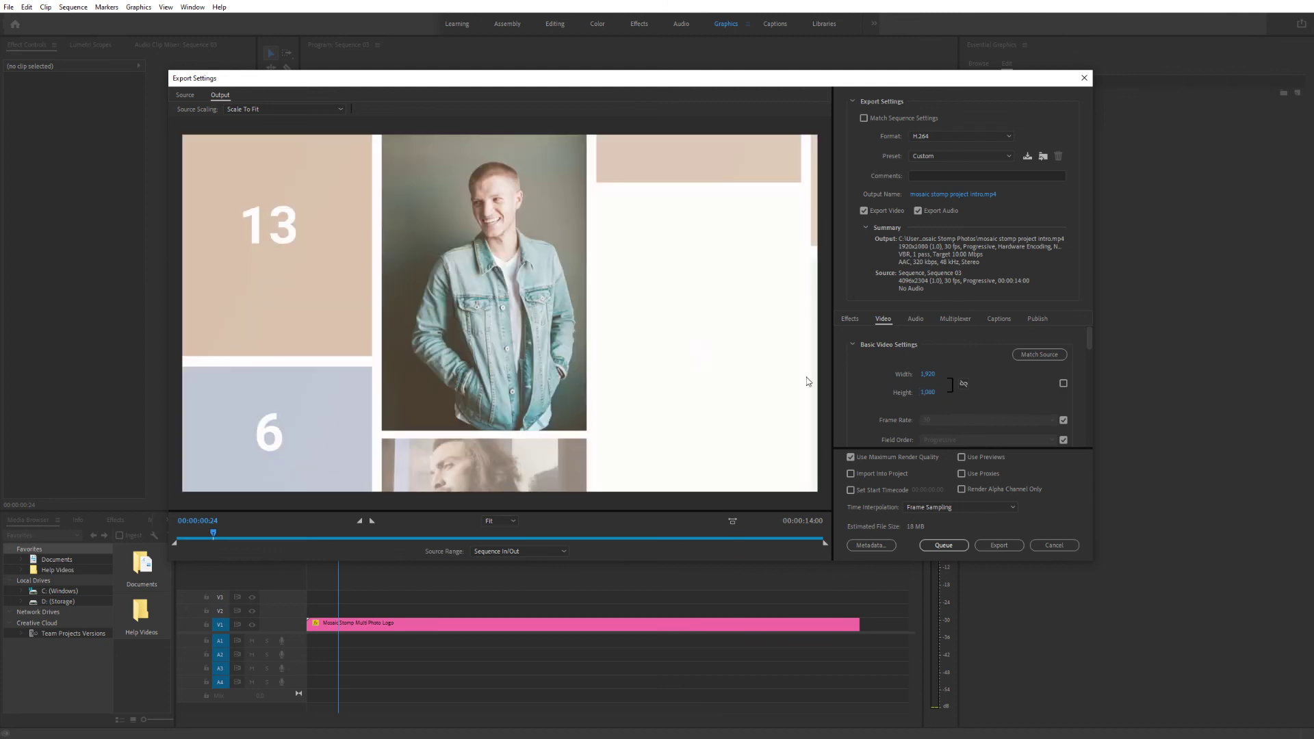
Set the target bitrate to 35 Mbps and start exporting the video.
{"action": "scroll", "coordinate": [1012, 400], "scroll_direction": "down", "scroll_amount": 10}
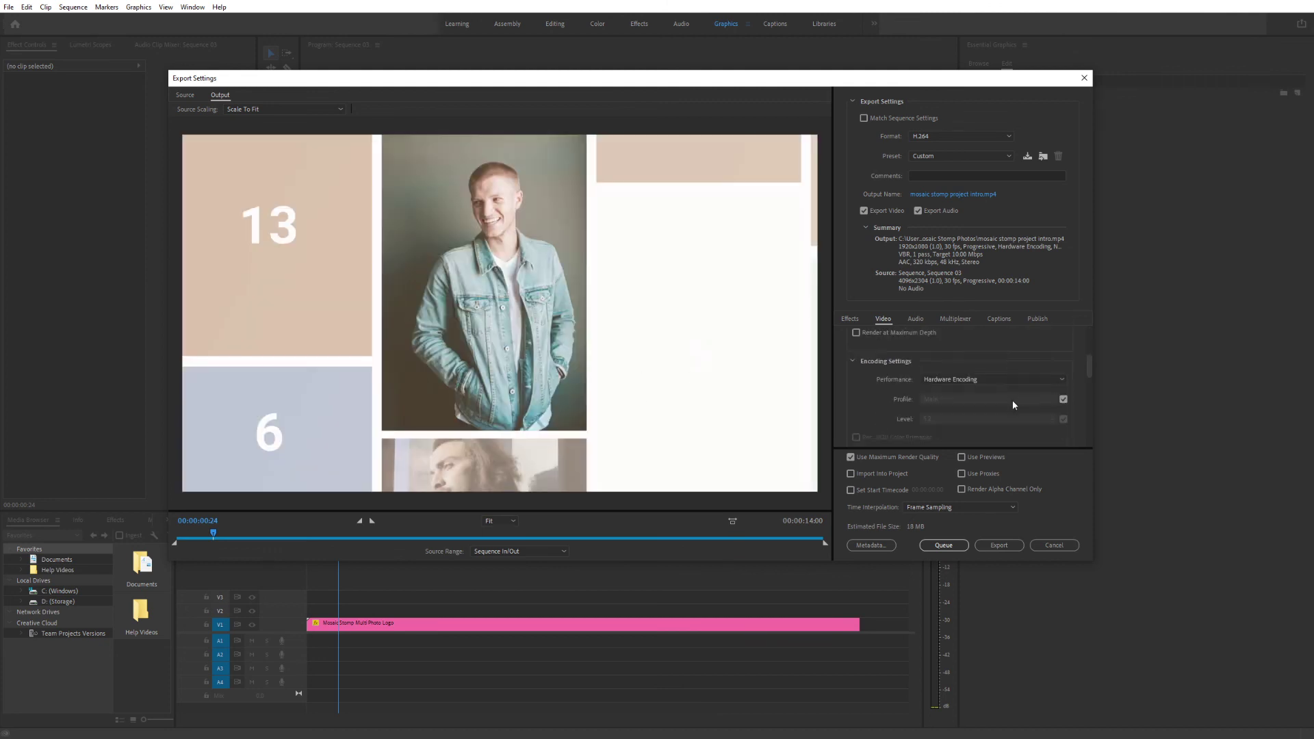
{"action": "scroll", "coordinate": [971, 413], "scroll_direction": "down", "scroll_amount": 4}
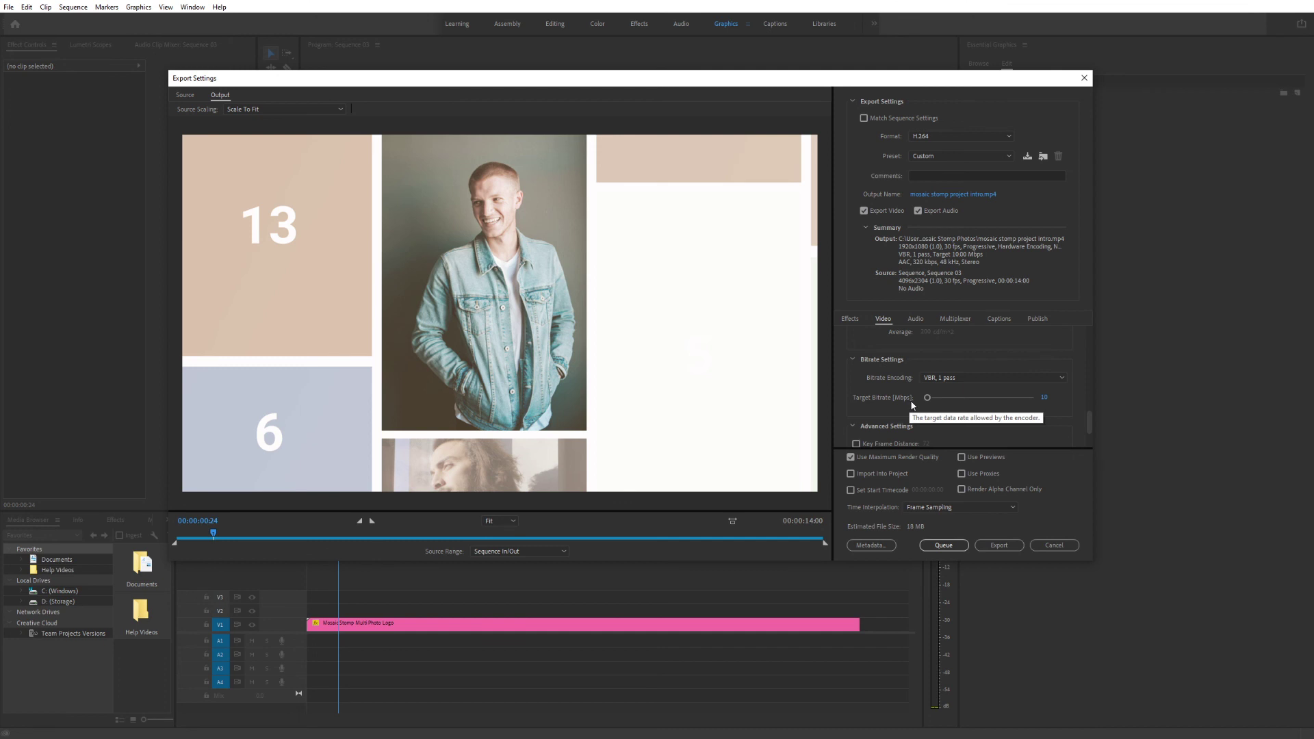
{"action": "left_click", "coordinate": [1045, 398]}
{"action": "type", "text": "35"}
{"action": "key", "text": "Return"}
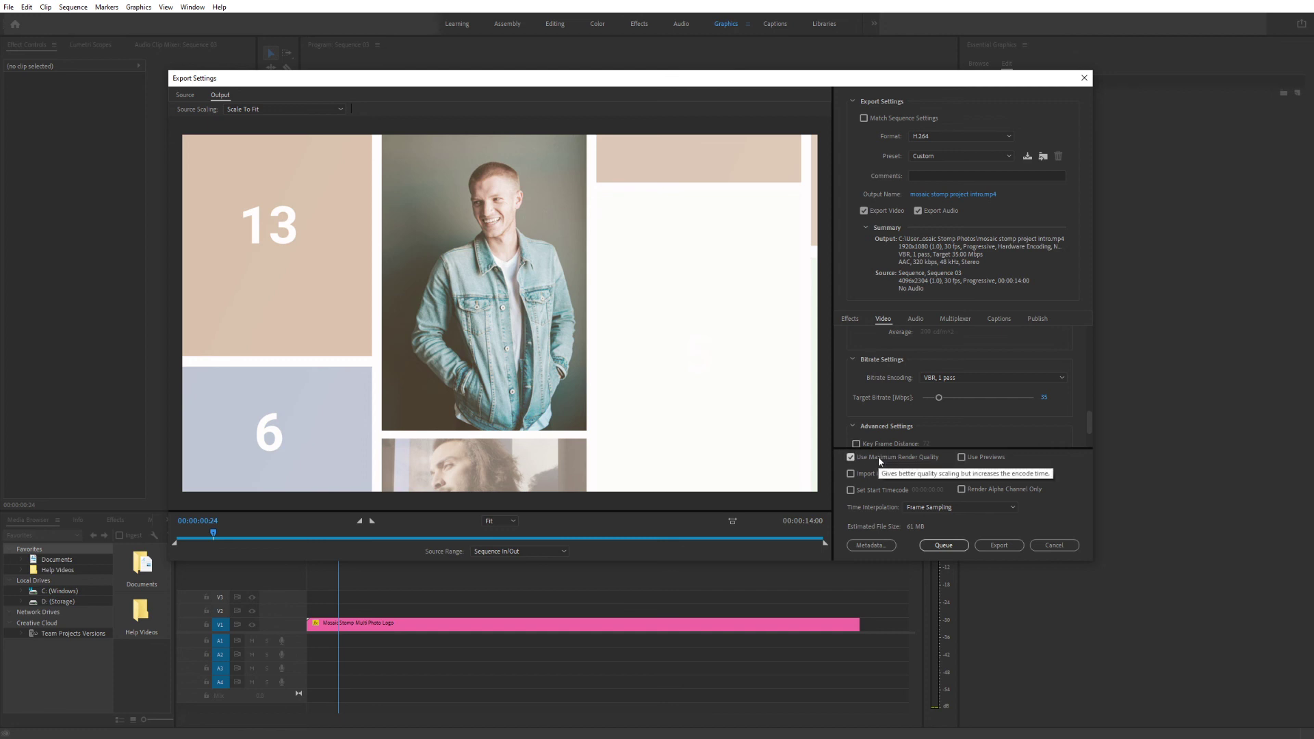
{"action": "left_click", "coordinate": [999, 547]}
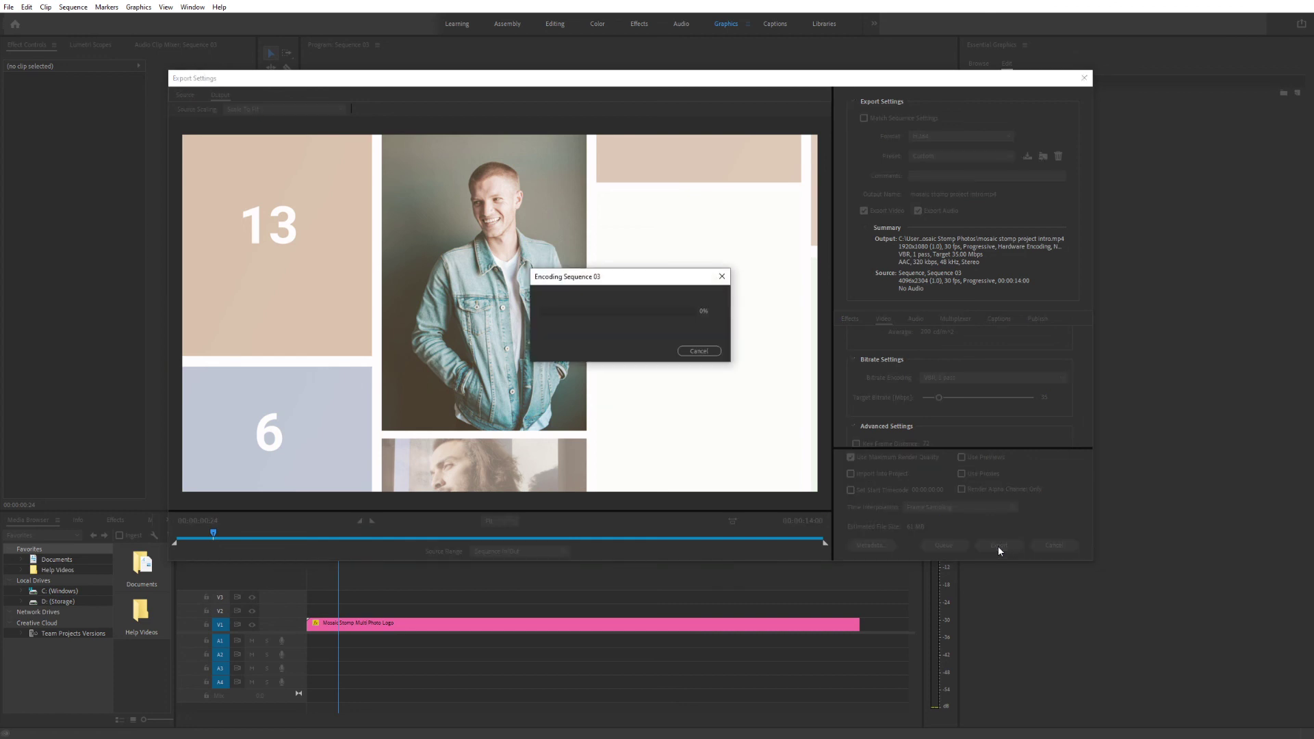